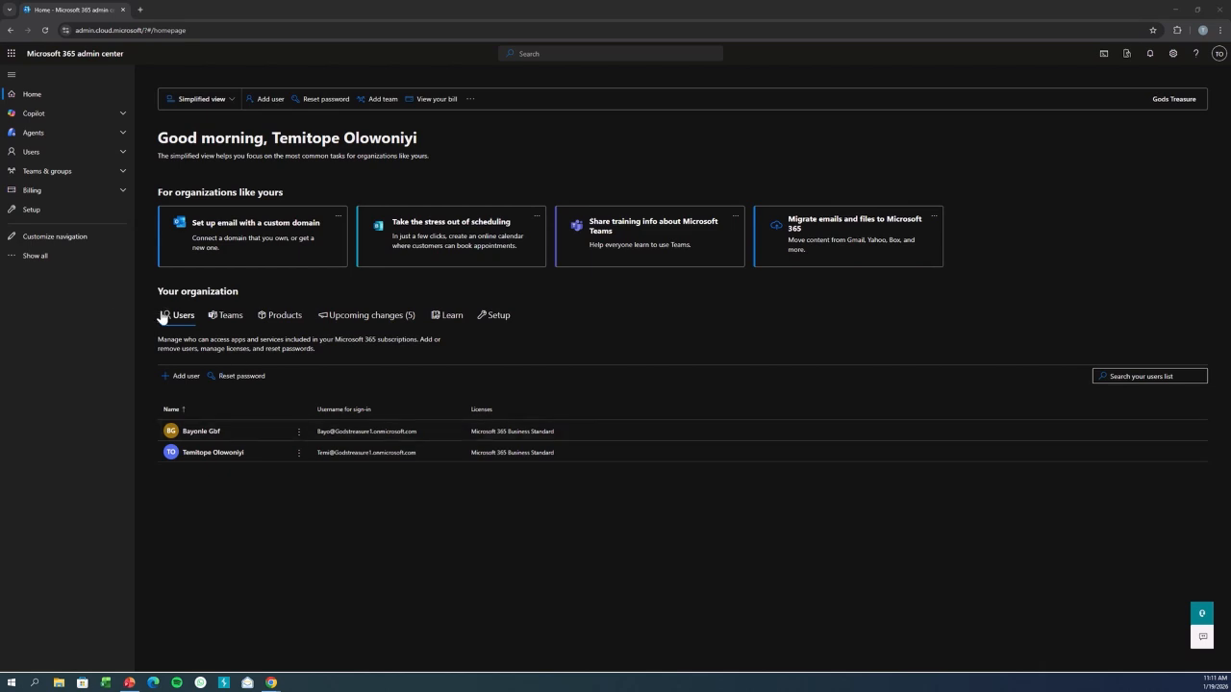
Expand the full navigation and open the billing products list.
{"action": "left_click", "coordinate": [55, 256]}
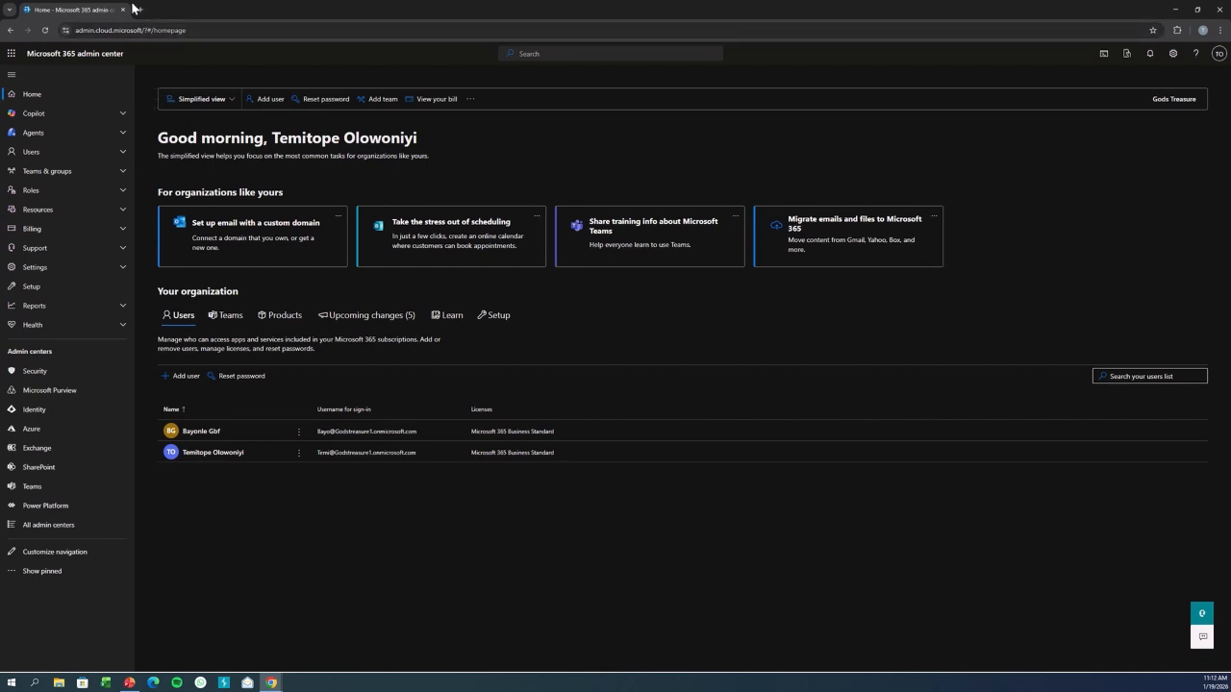
{"action": "left_click", "coordinate": [66, 231]}
{"action": "left_click", "coordinate": [43, 261]}
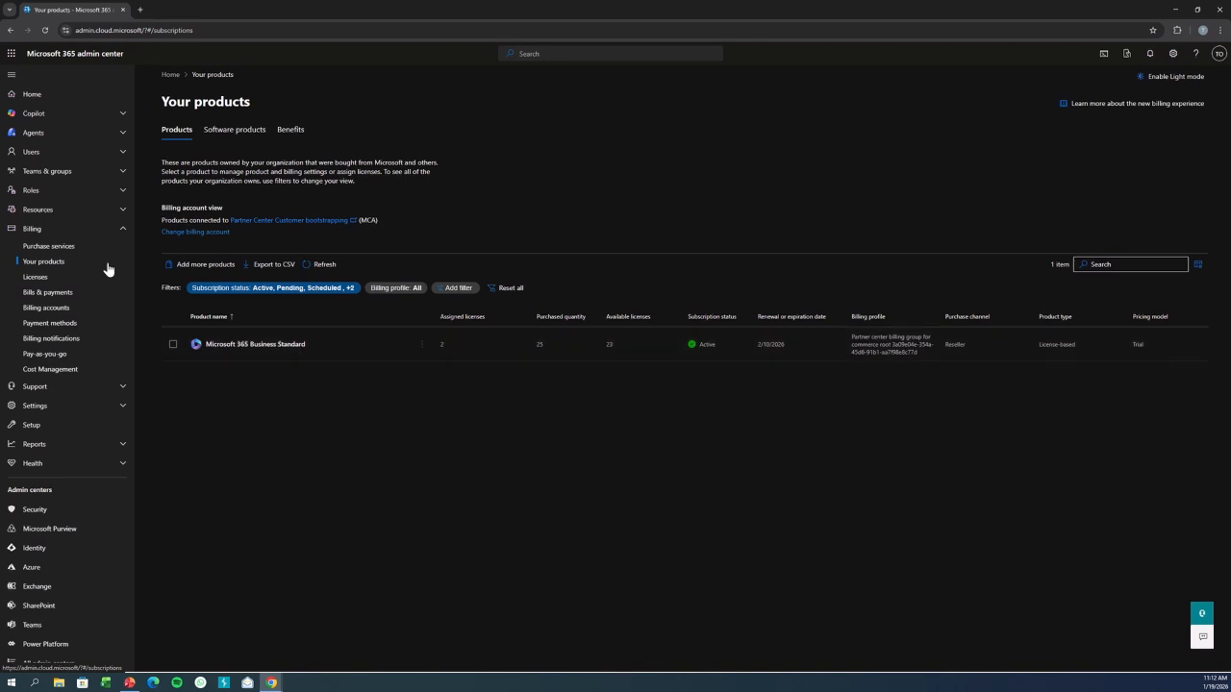
Open the active users list.
{"action": "left_click", "coordinate": [29, 156]}
{"action": "left_click", "coordinate": [35, 170]}
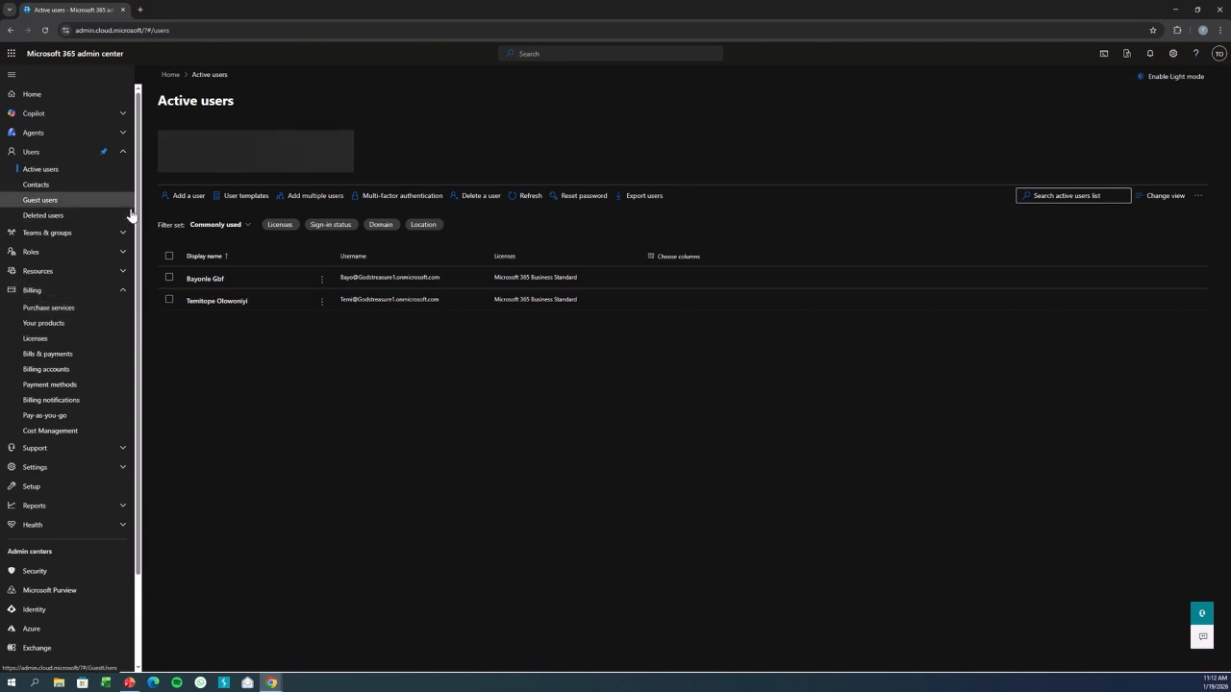
Open the Domains page under Settings and start adding a new domain.
{"action": "left_click", "coordinate": [122, 154]}
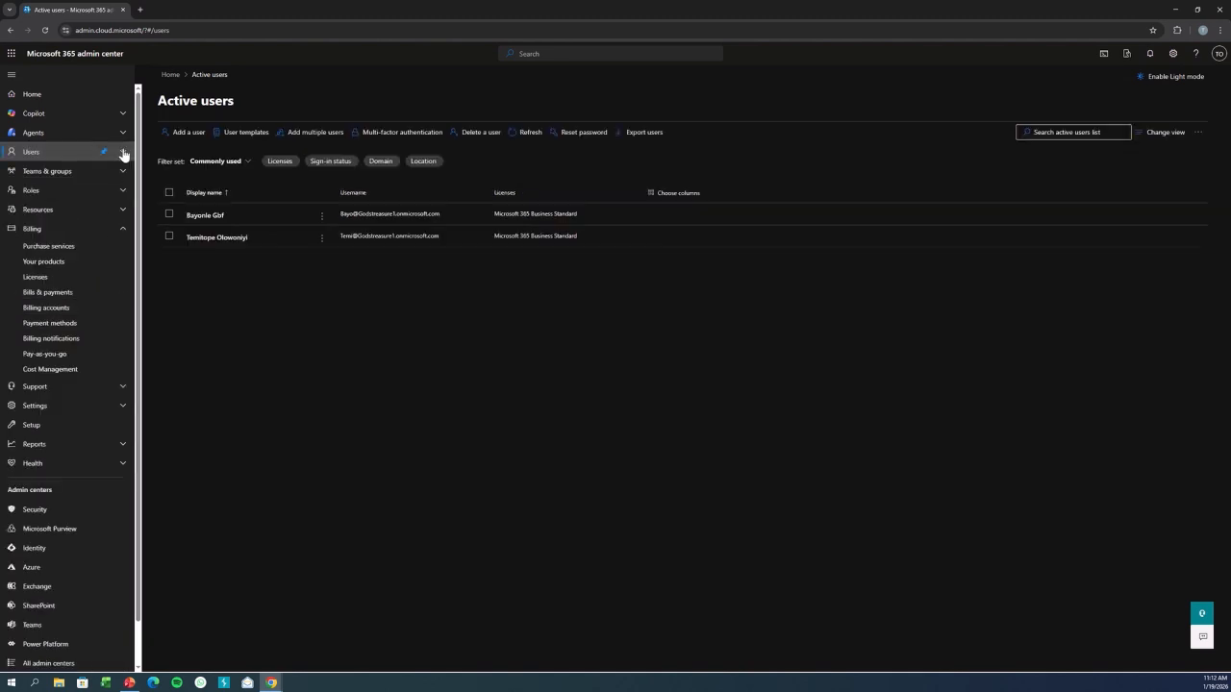
{"action": "left_click", "coordinate": [124, 228]}
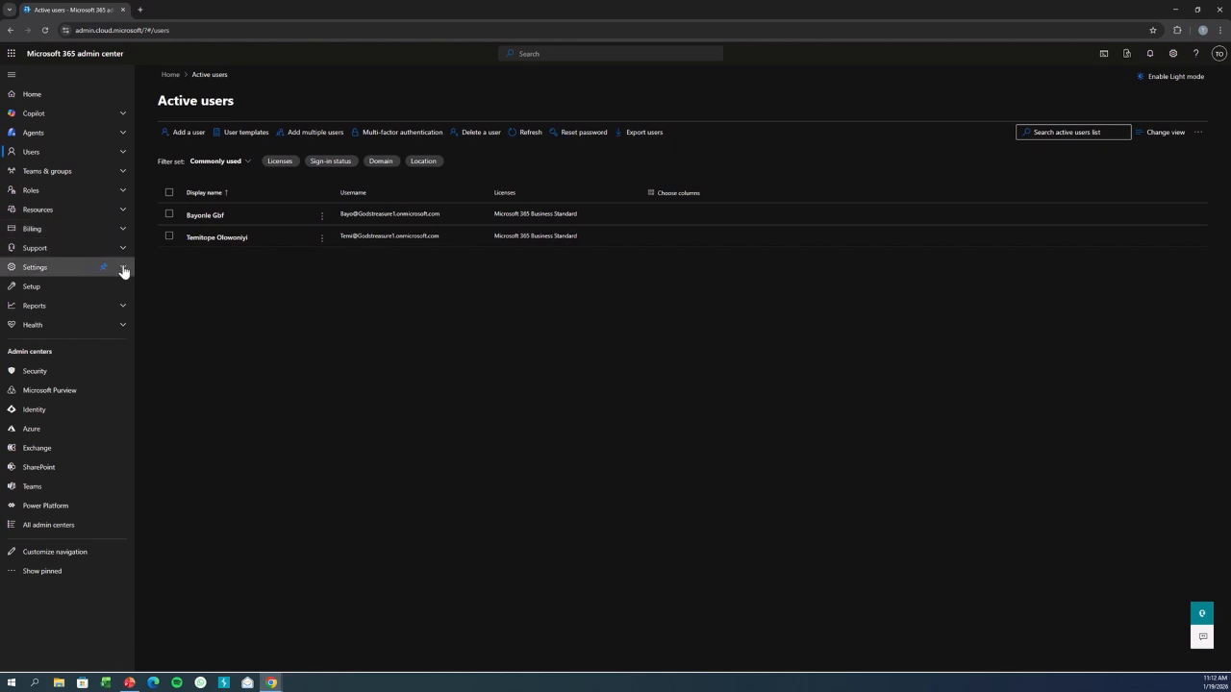
{"action": "left_click", "coordinate": [123, 267]}
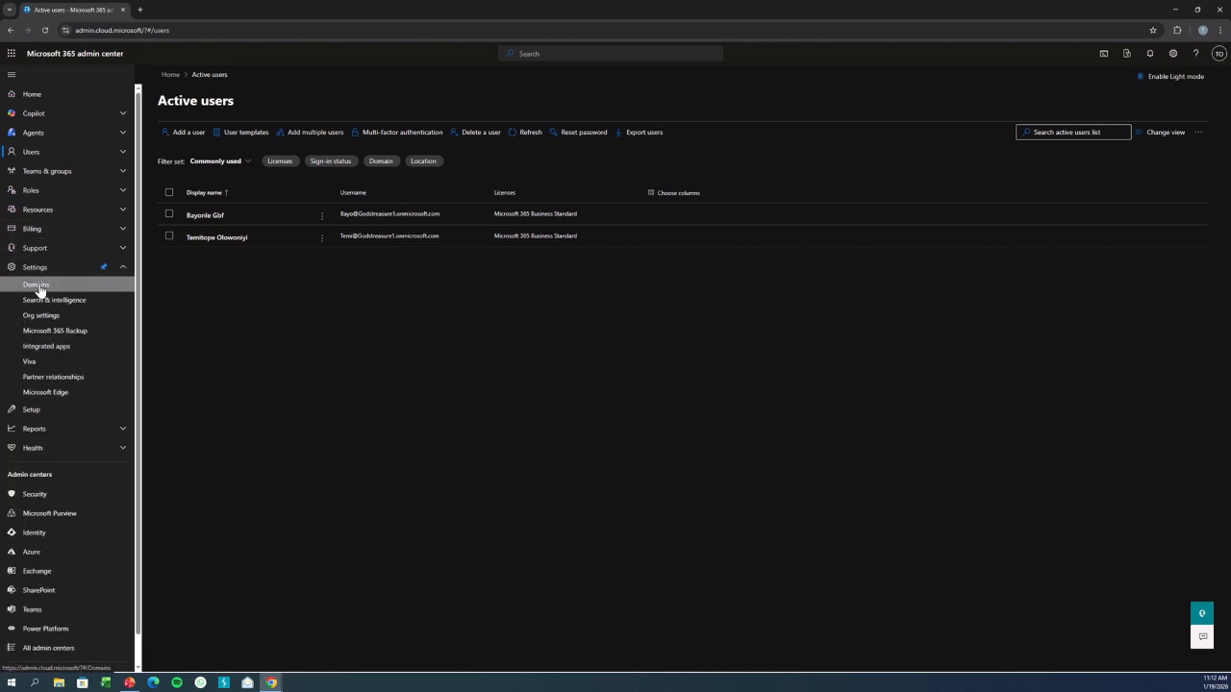
{"action": "left_click", "coordinate": [36, 287]}
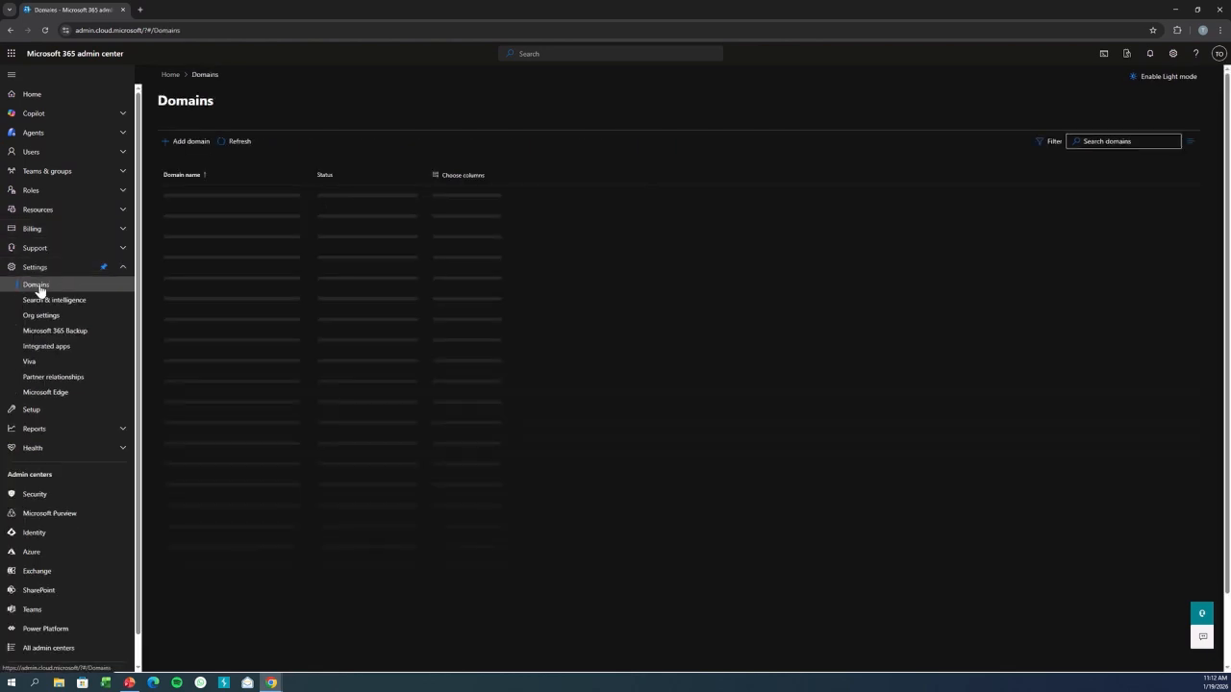
{"action": "left_click", "coordinate": [181, 144]}
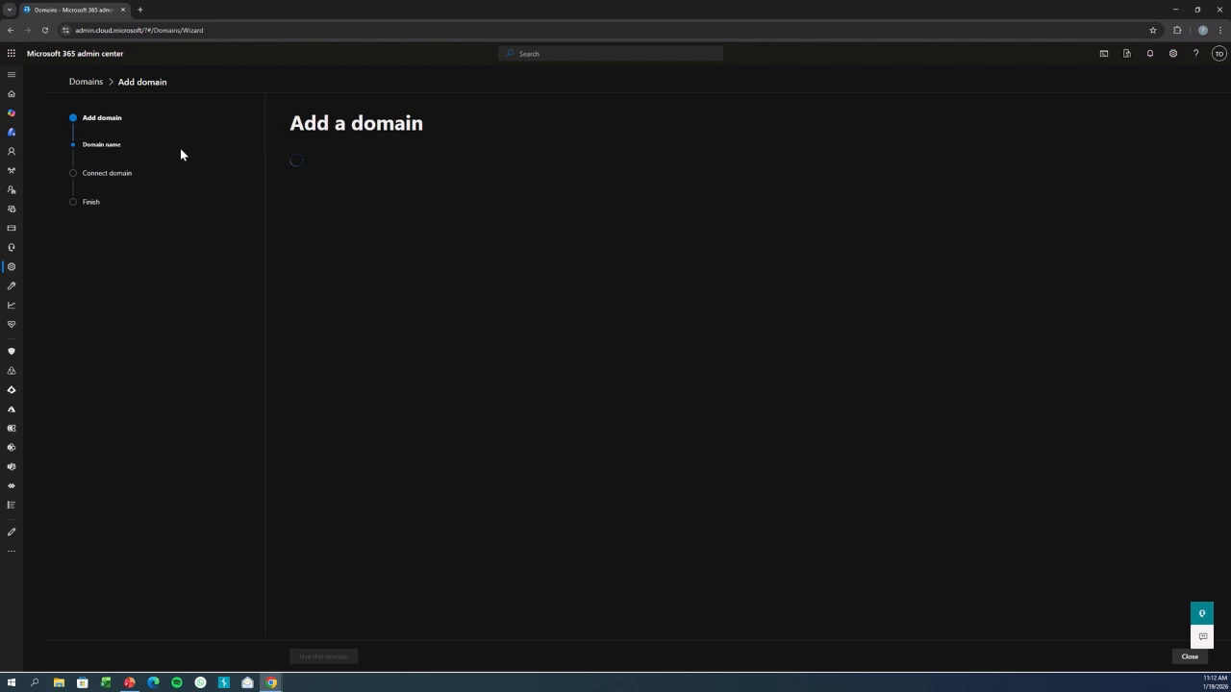
Add the domain Treasures.org.ng and choose verification by TXT record.
{"action": "type", "text": "T"}
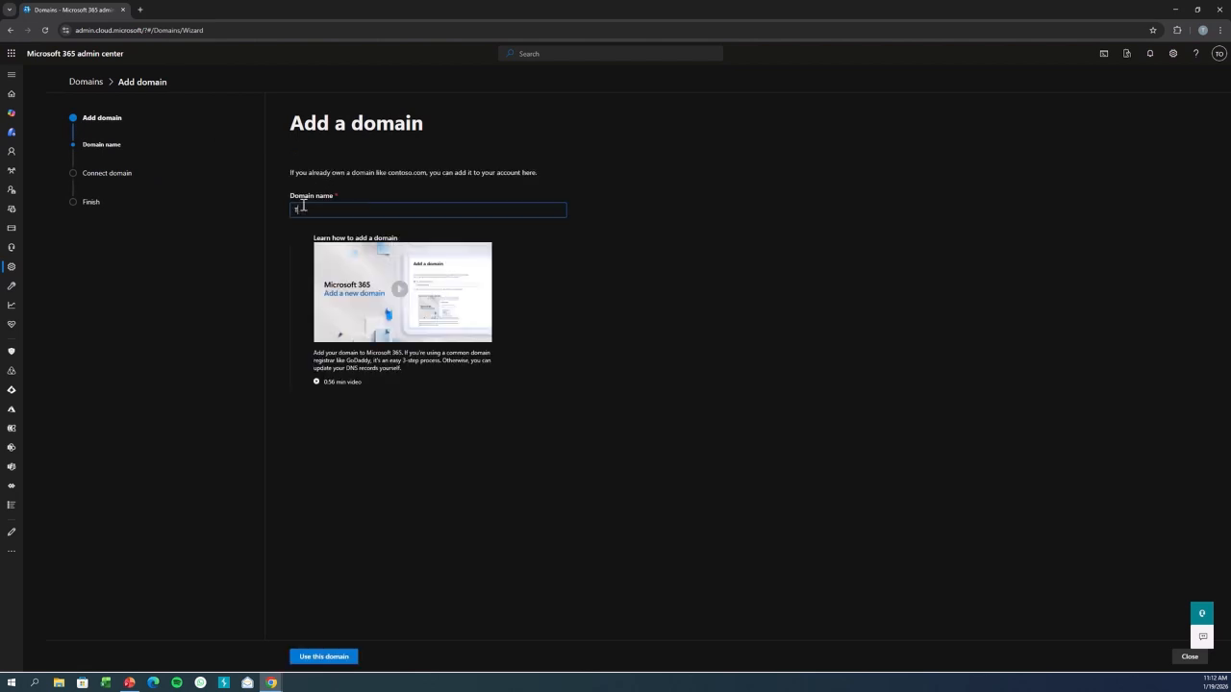
{"action": "type", "text": "reasures.org.ng"}
{"action": "left_click", "coordinate": [332, 655]}
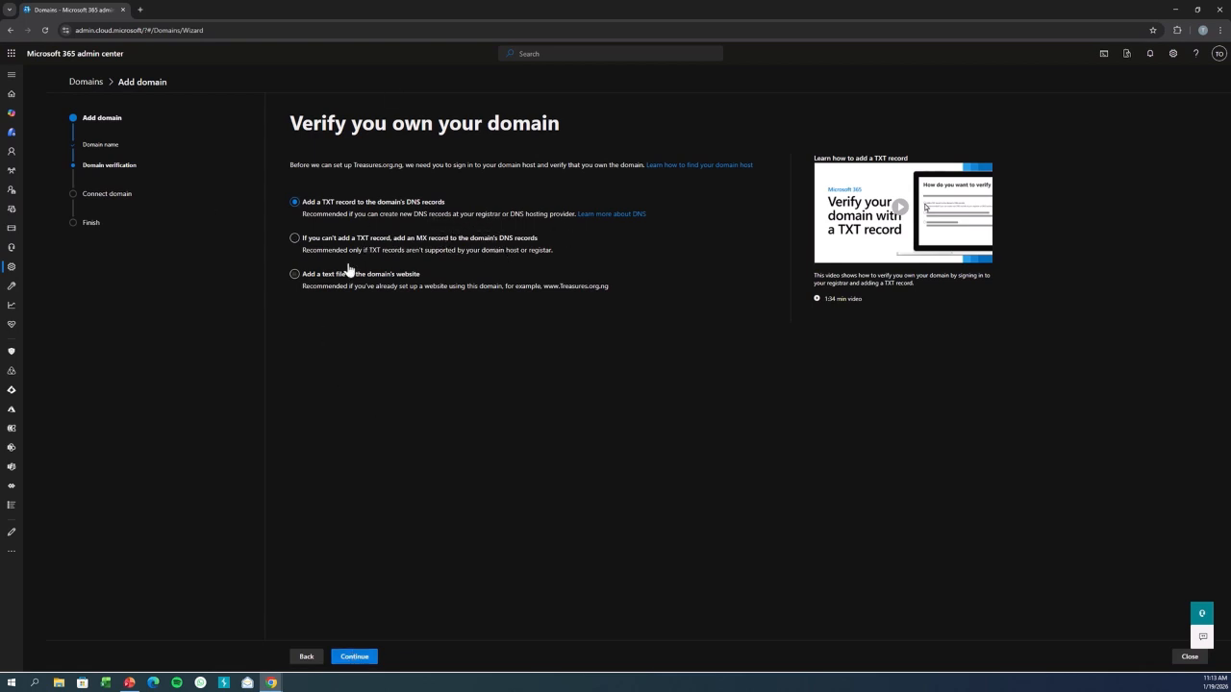
{"action": "left_click", "coordinate": [371, 661]}
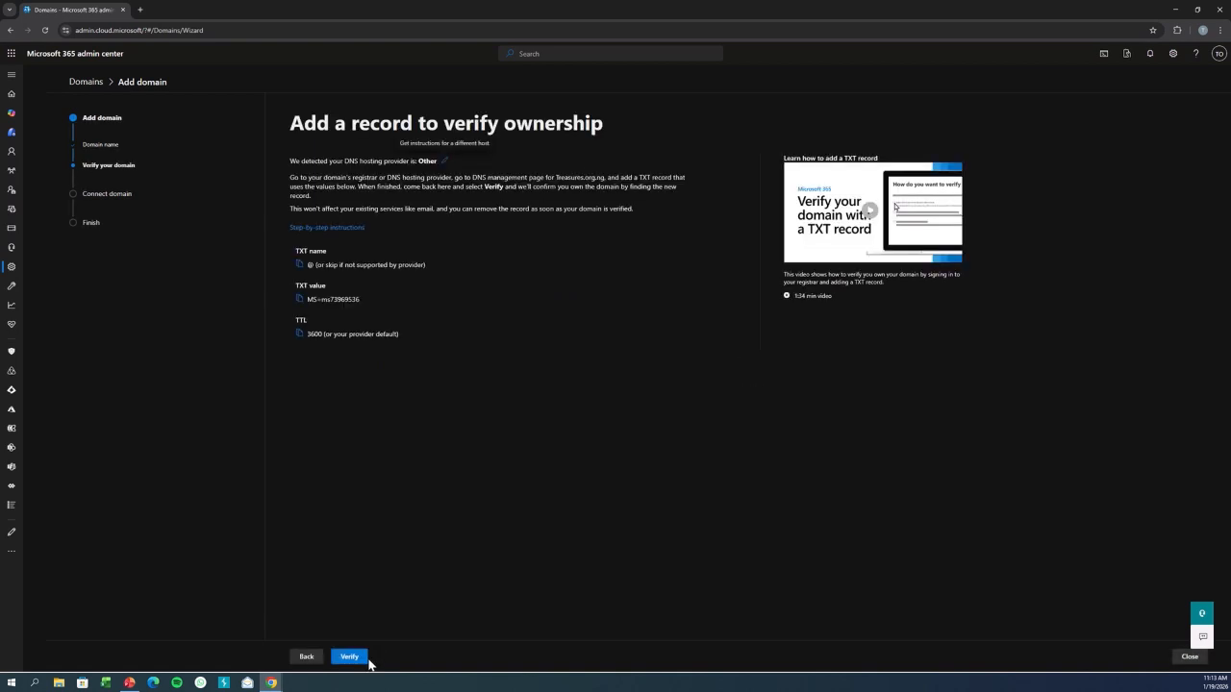
Open a new browser tab and go to the QServers hosting client area.
{"action": "left_click", "coordinate": [139, 11]}
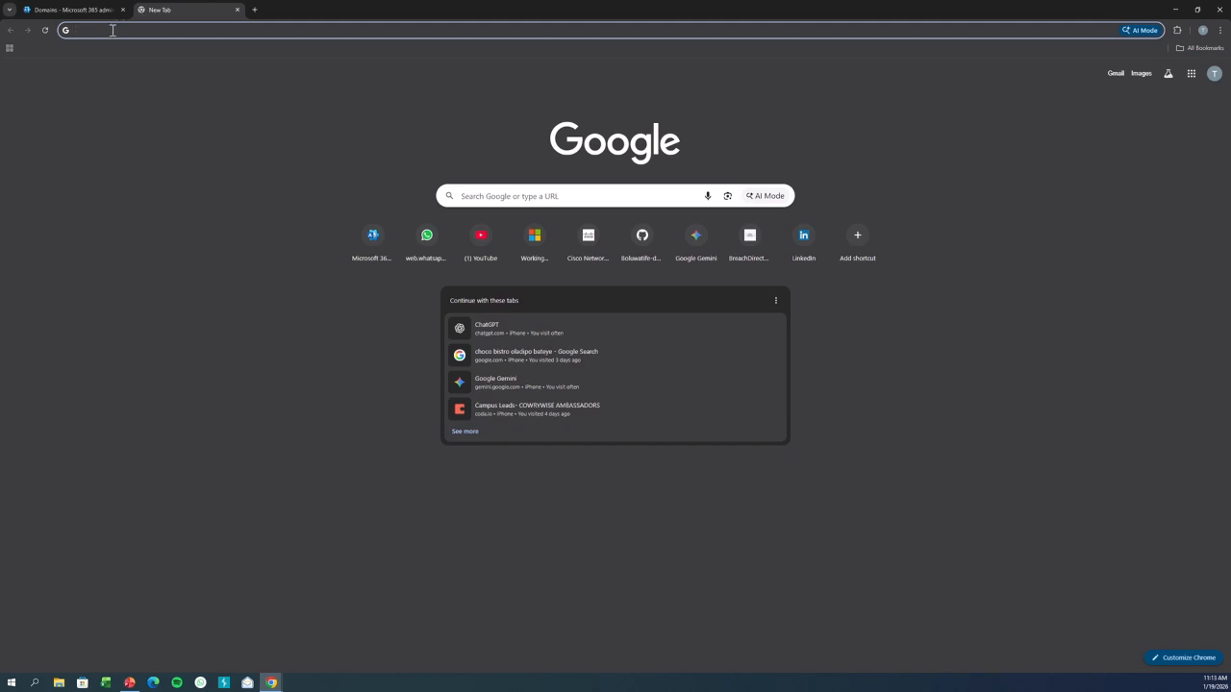
{"action": "left_click", "coordinate": [111, 30]}
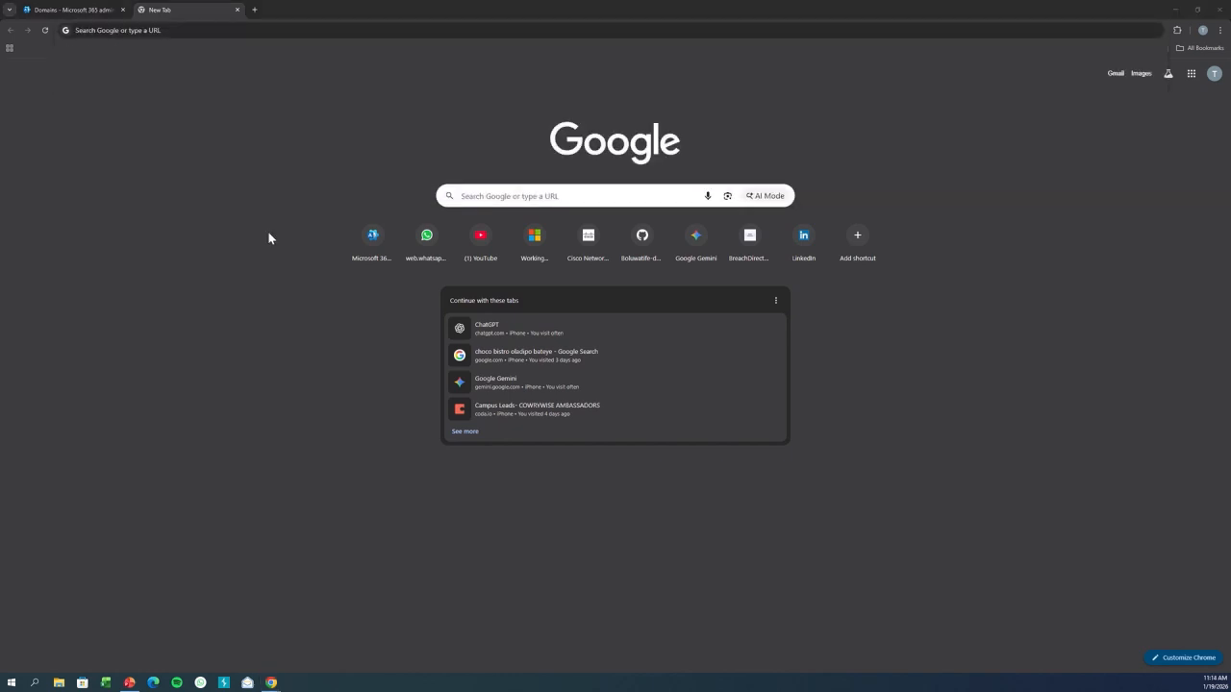
{"action": "left_click", "coordinate": [134, 29]}
{"action": "type", "text": "q"}
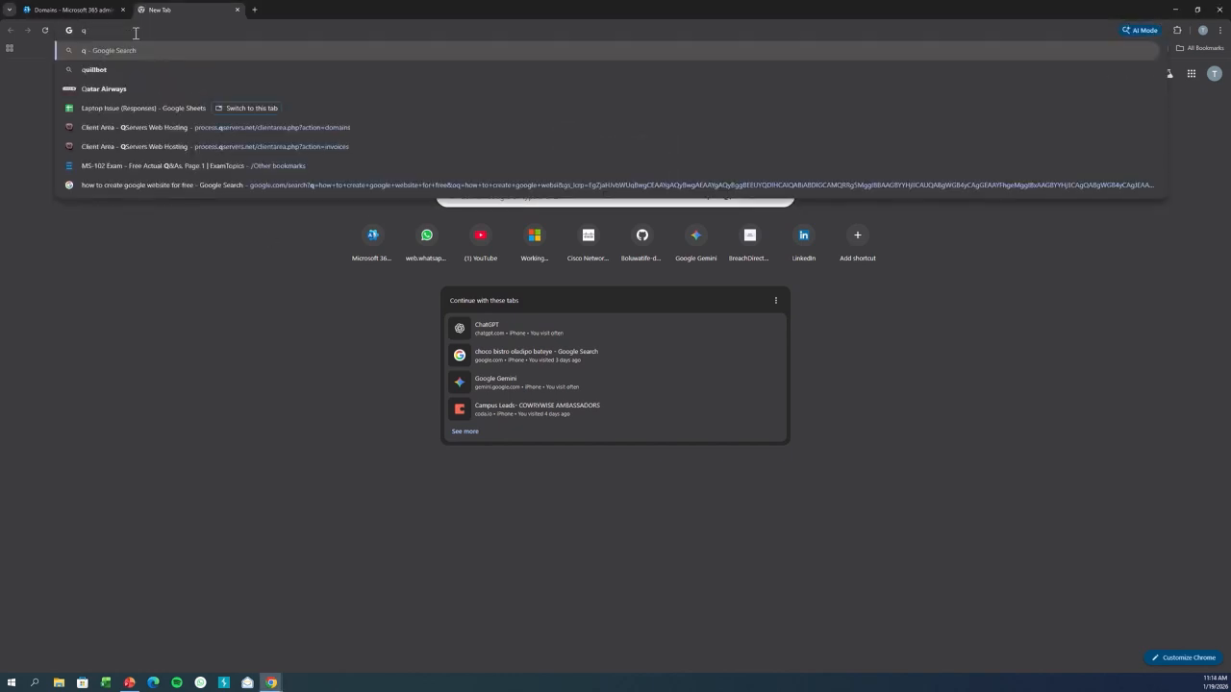
{"action": "left_click", "coordinate": [131, 126]}
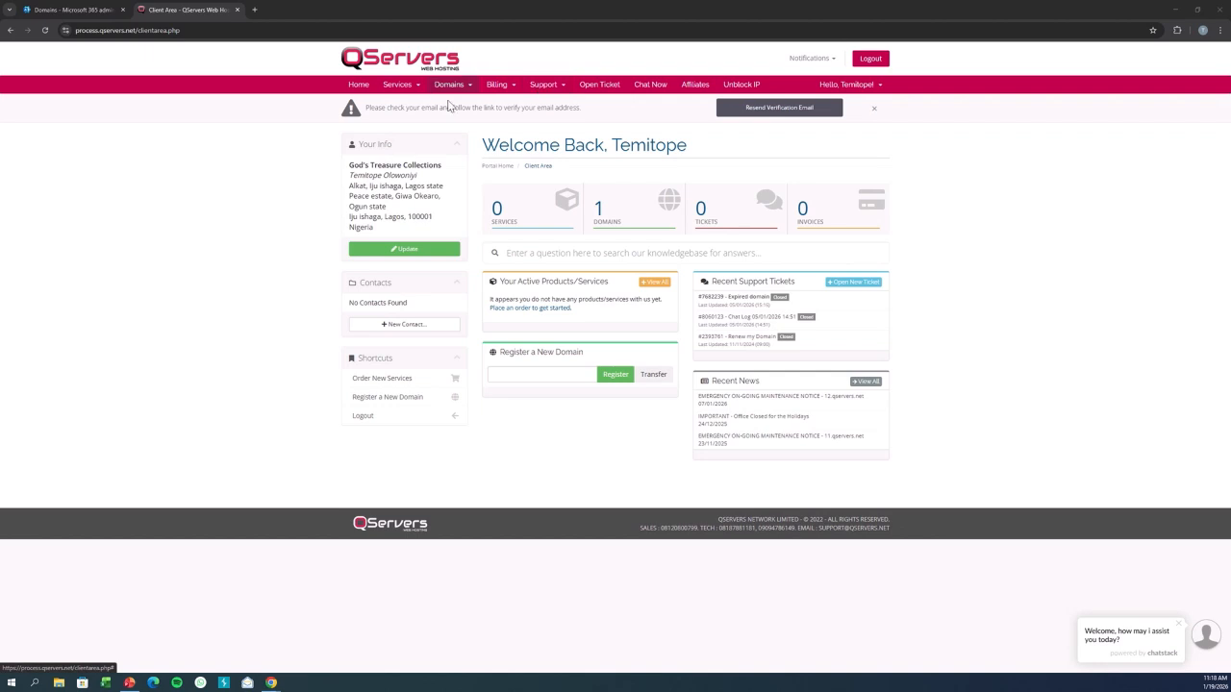
Open the Domain DNS Manager for treasures.org.ng from the domains list.
{"action": "left_click", "coordinate": [631, 223]}
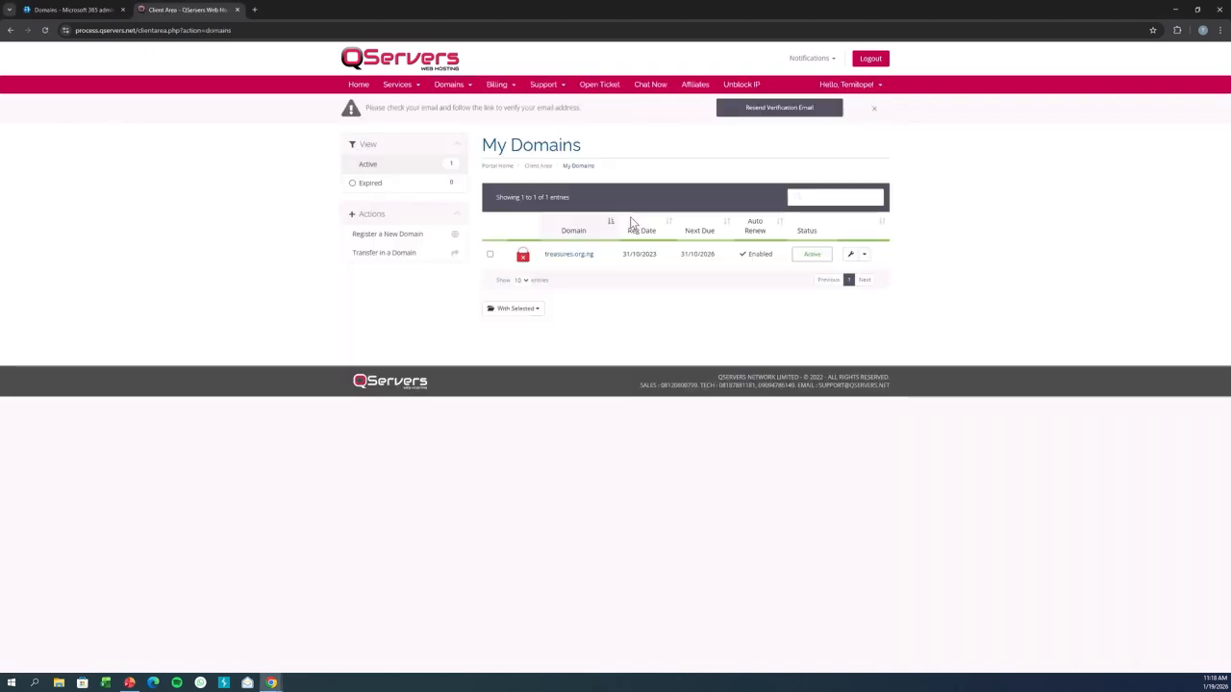
{"action": "left_click", "coordinate": [864, 255]}
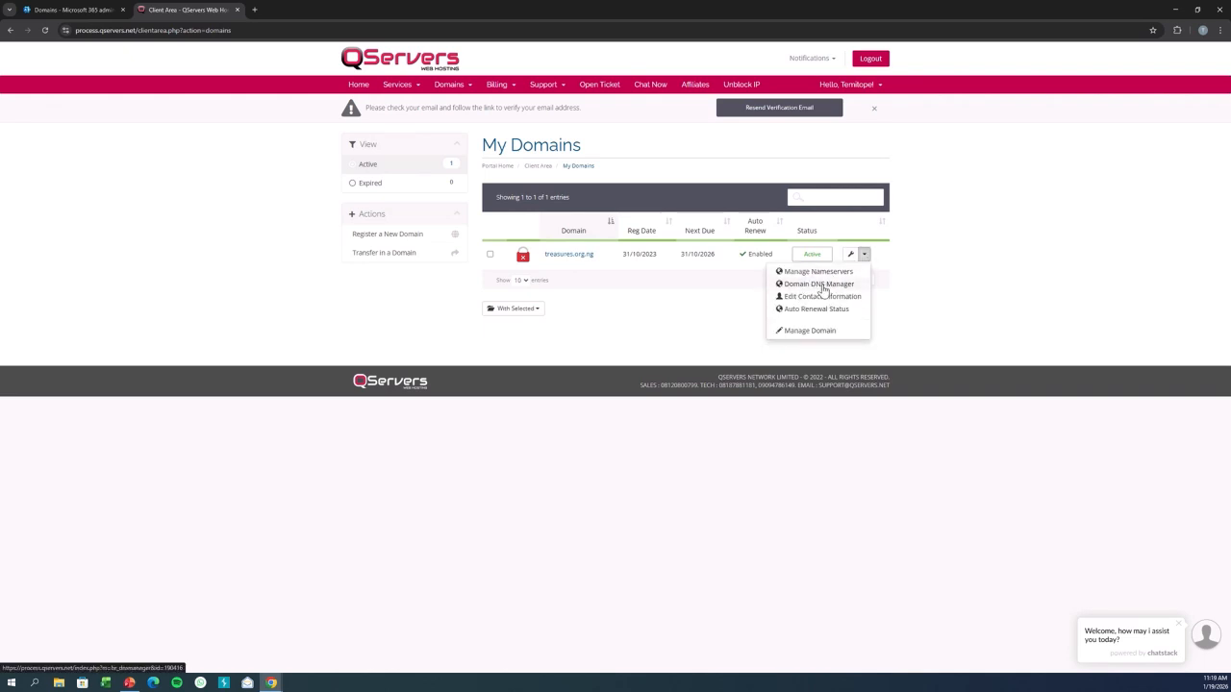
{"action": "left_click", "coordinate": [819, 283]}
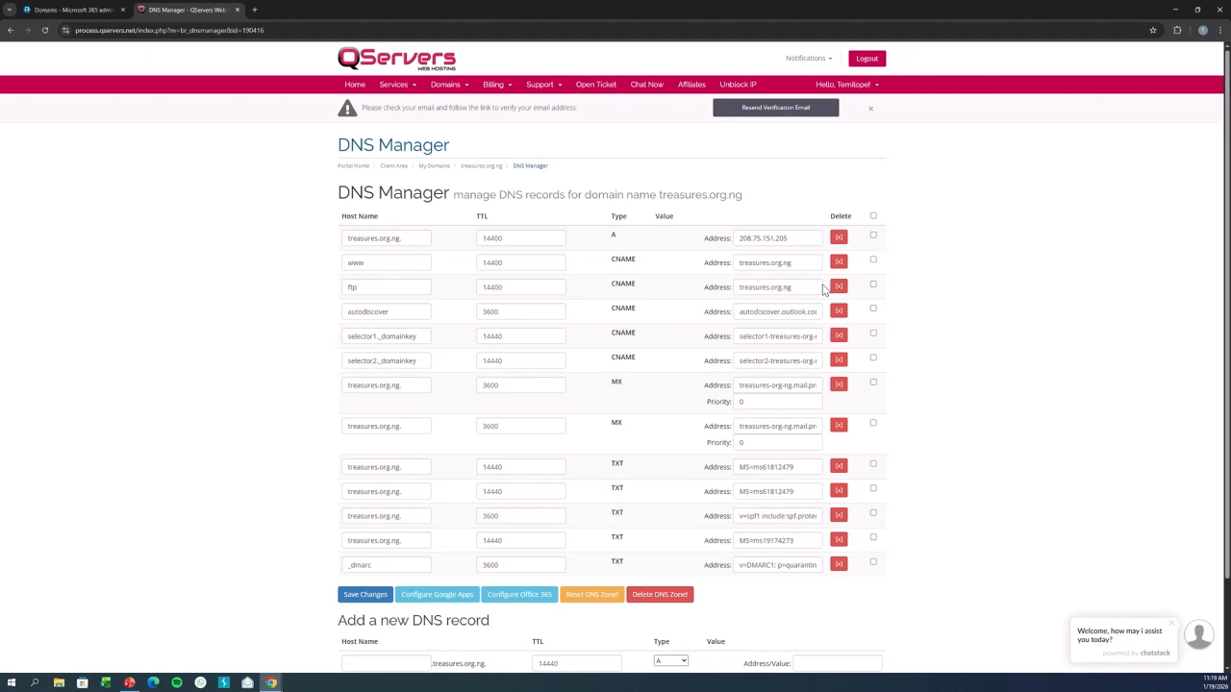
Compare the required TXT record values with the existing DNS records for the domain.
{"action": "left_click", "coordinate": [69, 9]}
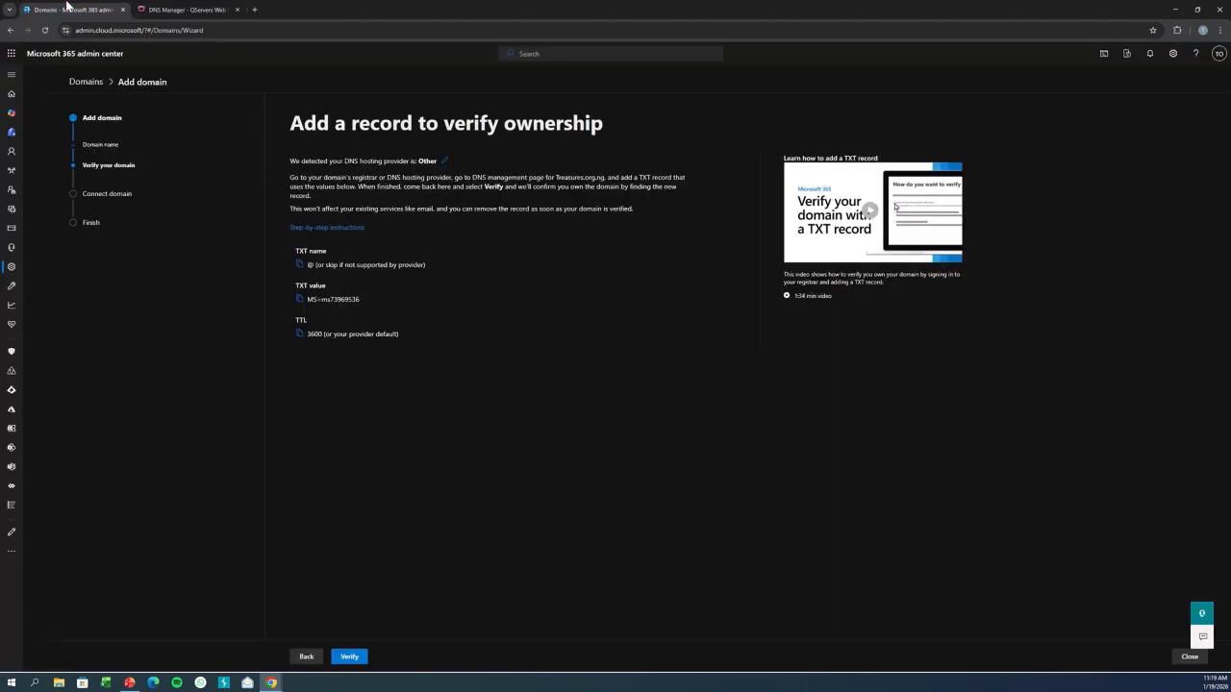
{"action": "left_click", "coordinate": [147, 7]}
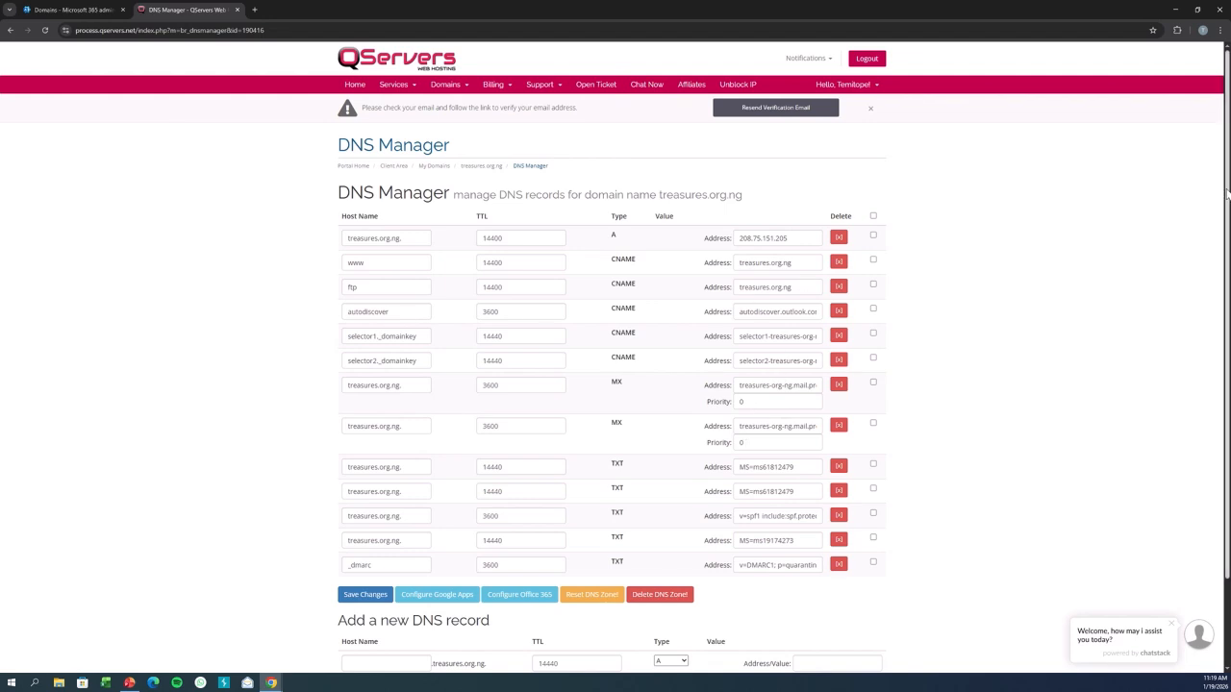
{"action": "scroll", "coordinate": [1225, 193], "scroll_direction": "down", "scroll_amount": 2}
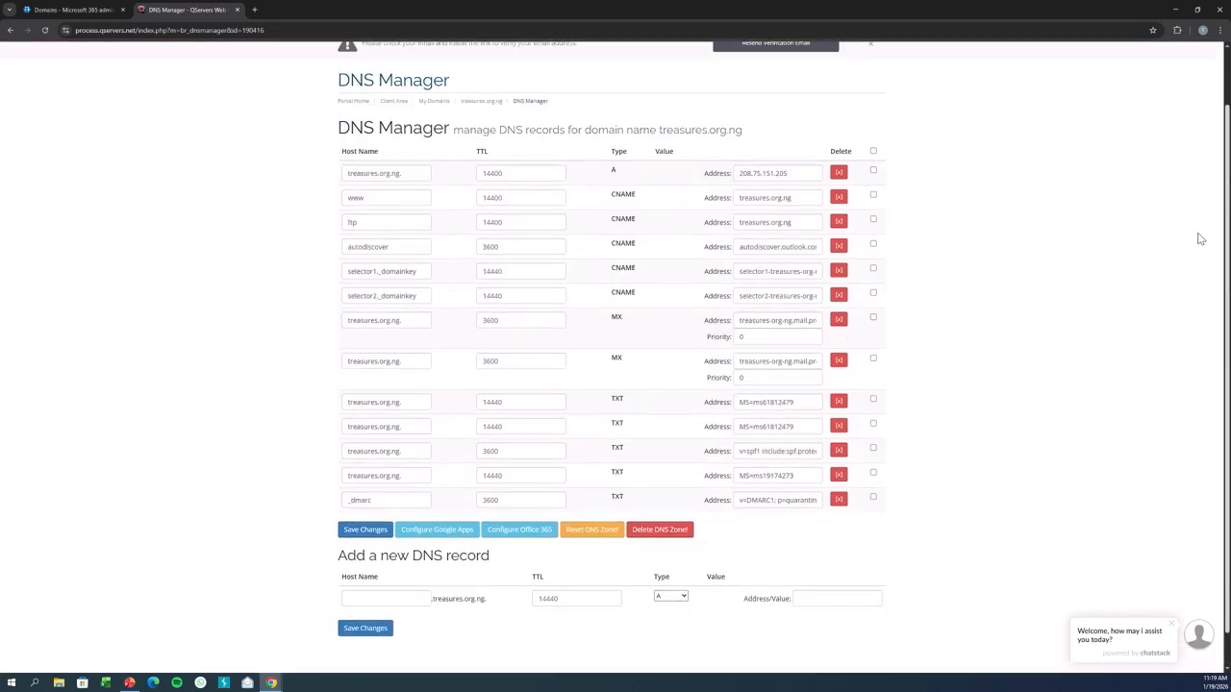
{"action": "scroll", "coordinate": [1199, 238], "scroll_direction": "up", "scroll_amount": 2}
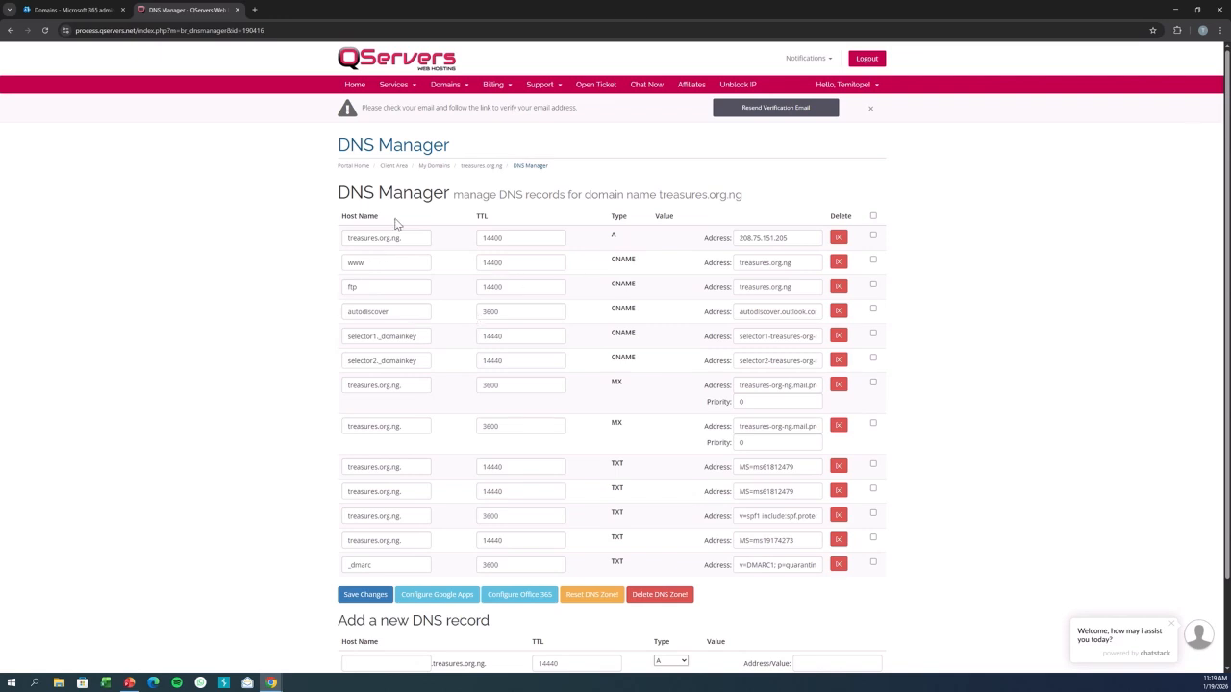
{"action": "left_click", "coordinate": [77, 10]}
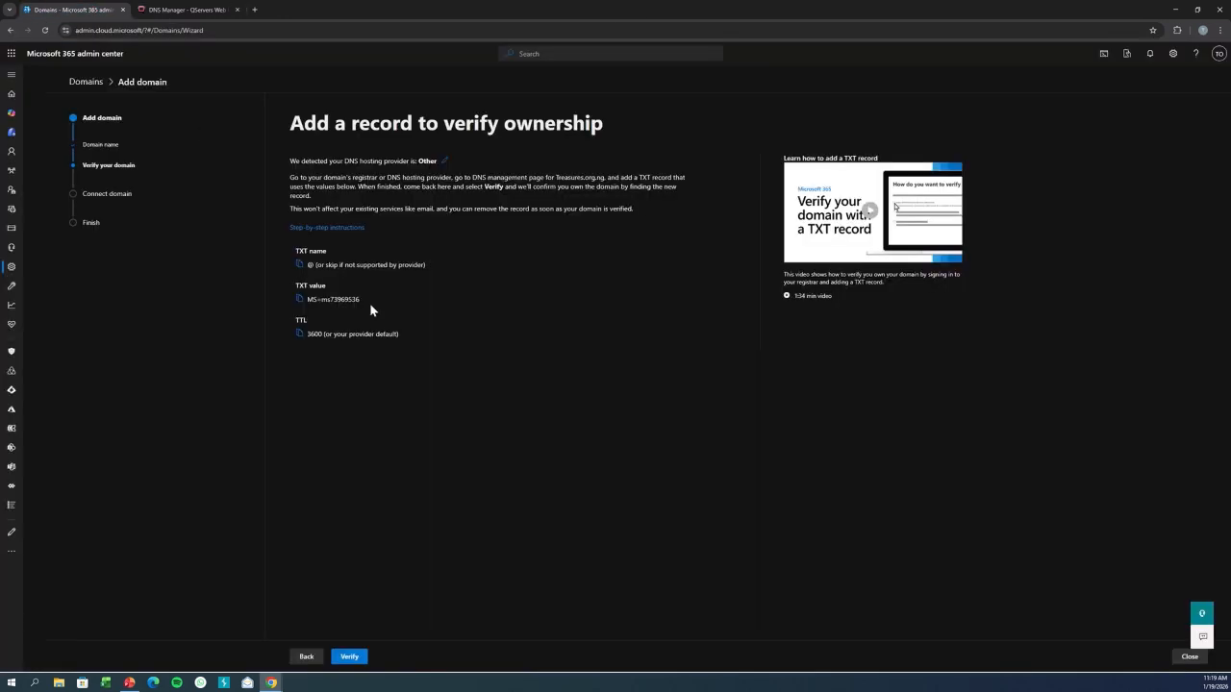
{"action": "left_click", "coordinate": [183, 9]}
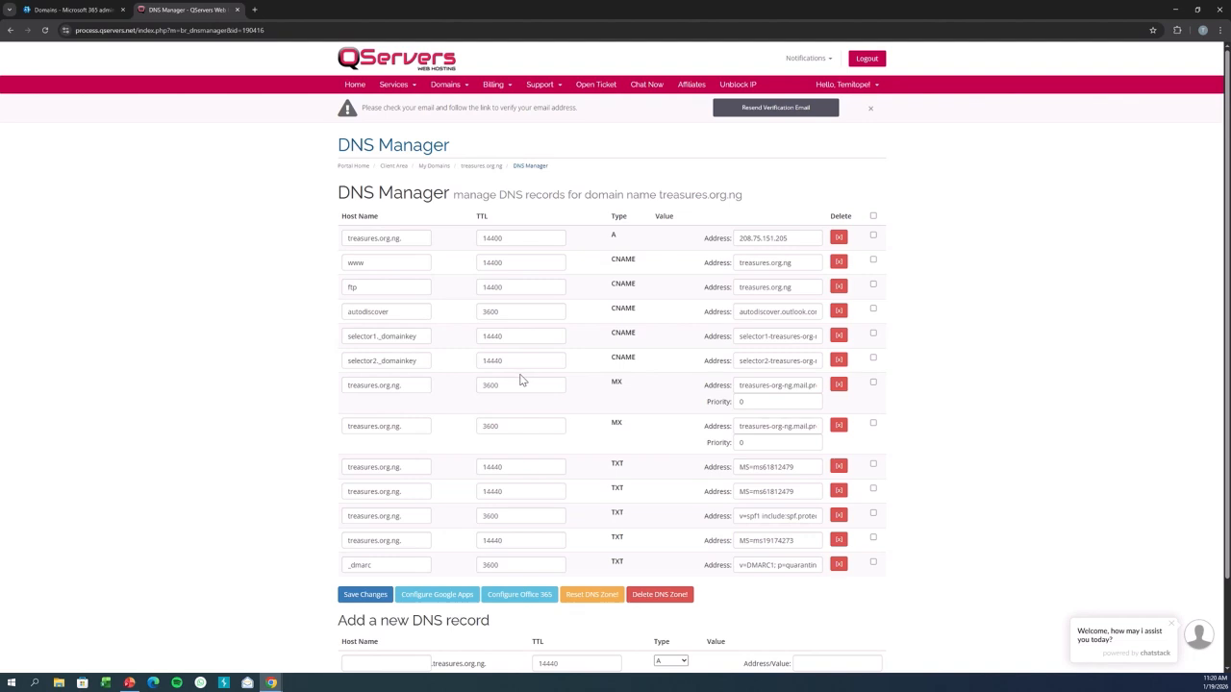
{"action": "left_click", "coordinate": [77, 10]}
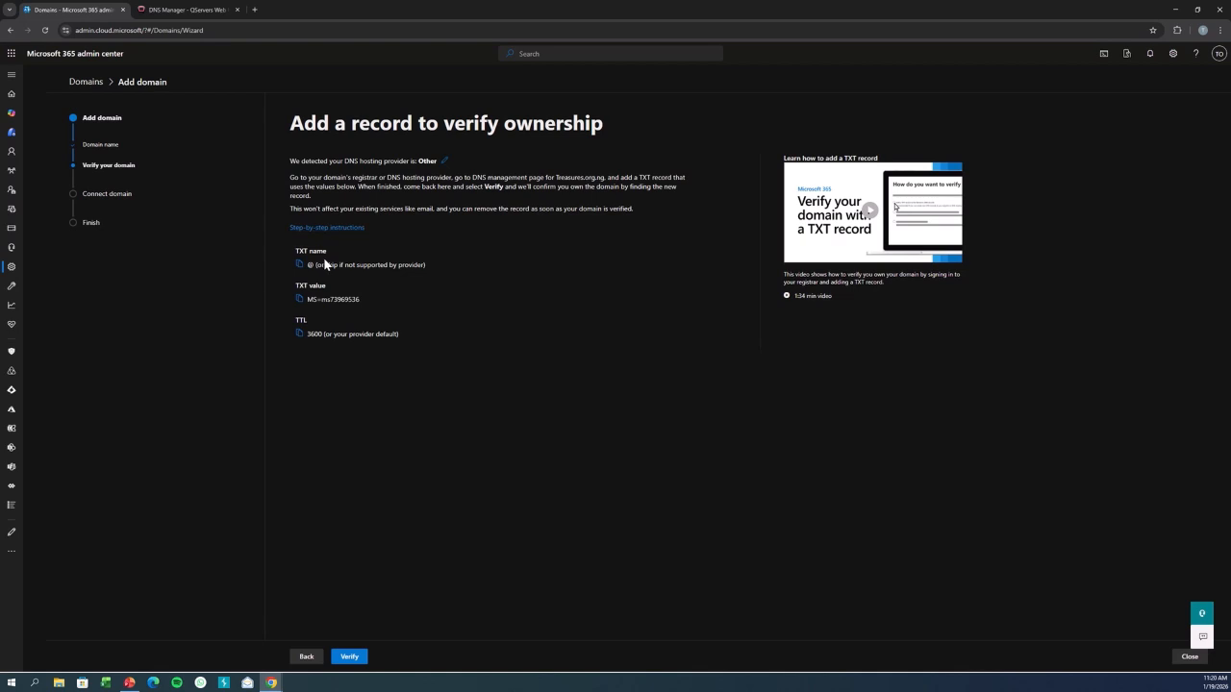
Copy the TXT name value from the domain verification page.
{"action": "left_click", "coordinate": [299, 264]}
{"action": "left_click", "coordinate": [183, 9]}
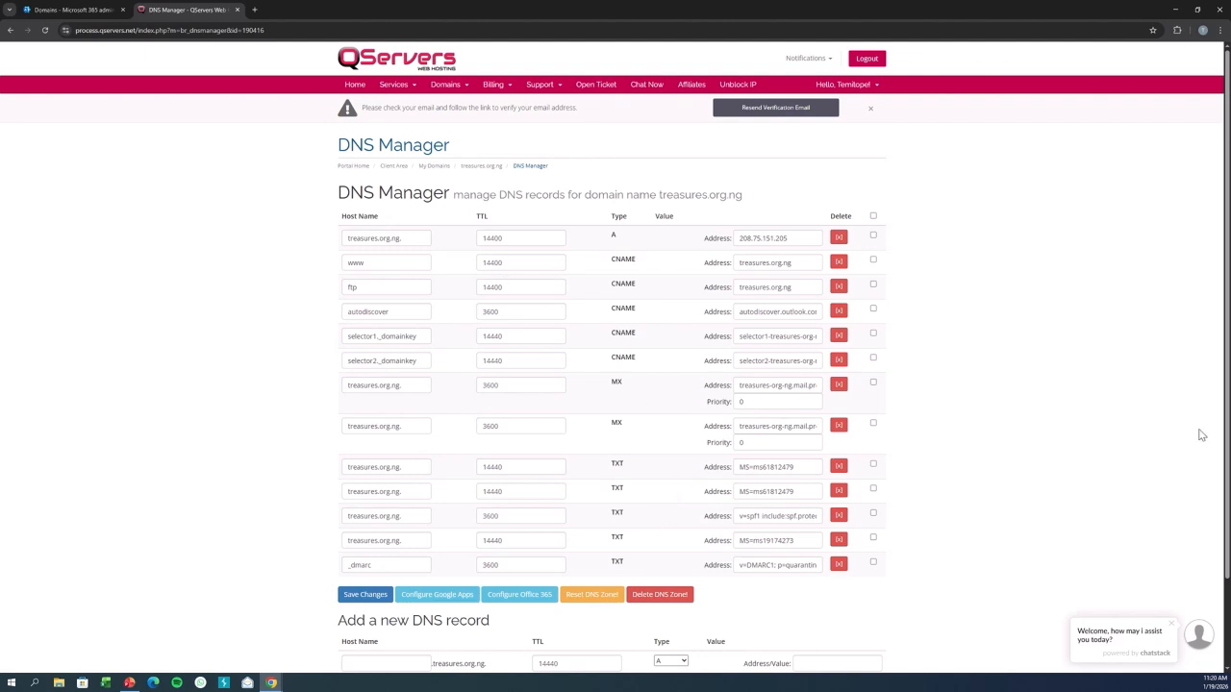
{"action": "scroll", "coordinate": [1222, 412], "scroll_direction": "down", "scroll_amount": 1}
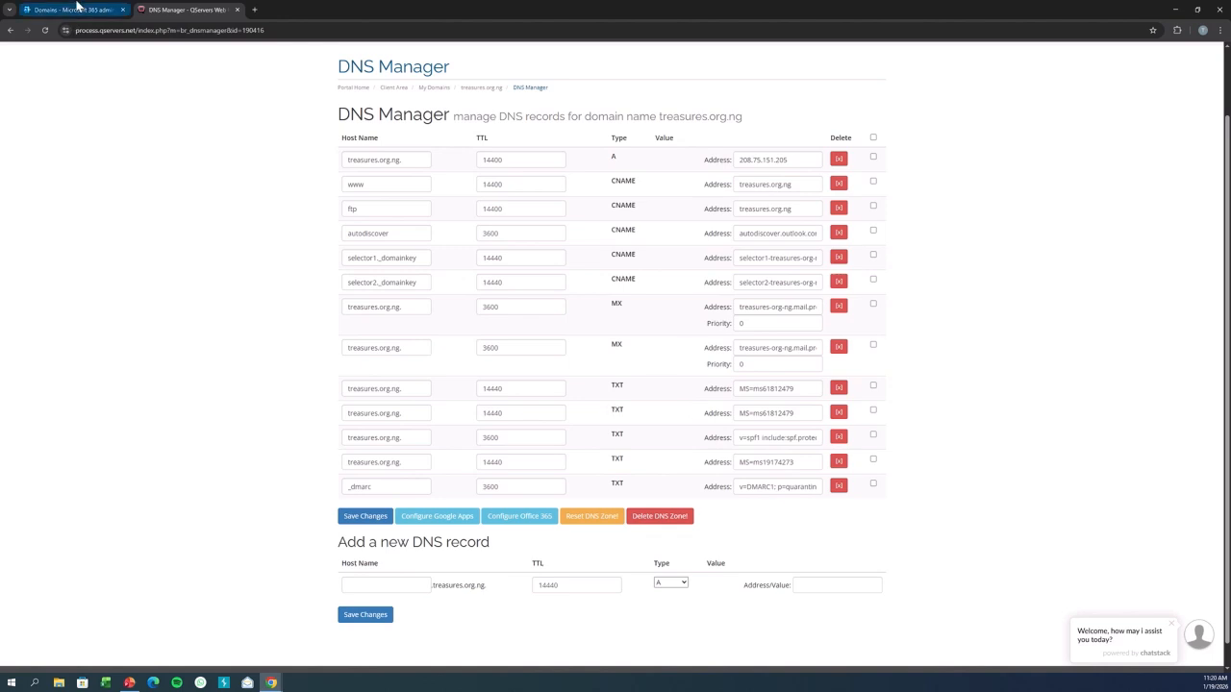
{"action": "left_click", "coordinate": [77, 7]}
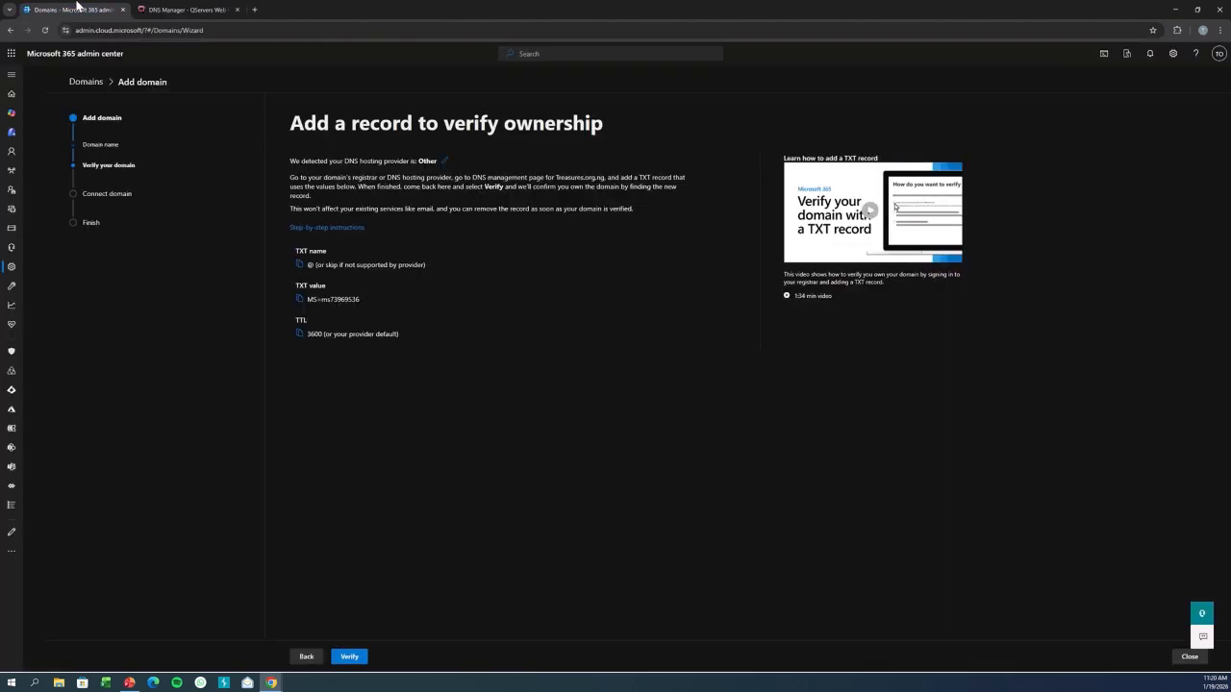
{"action": "left_click", "coordinate": [301, 266]}
Start a new DNS record of type TXT with host name @.
{"action": "left_click", "coordinate": [208, 8]}
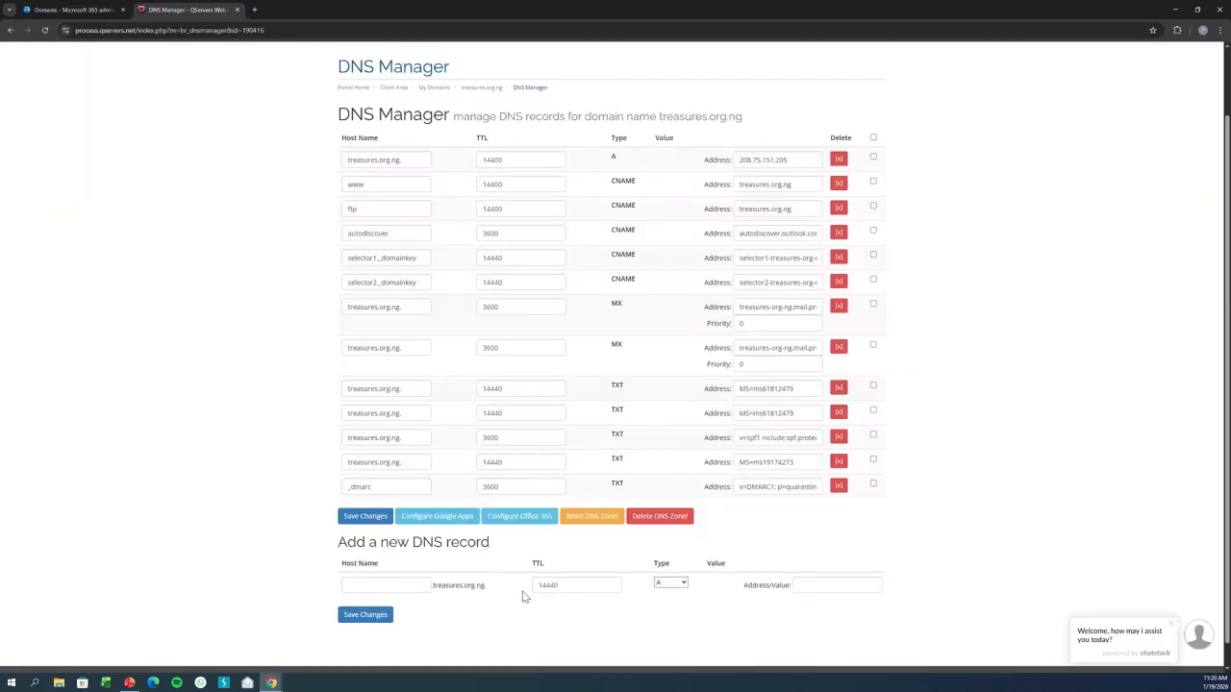
{"action": "left_click", "coordinate": [668, 584]}
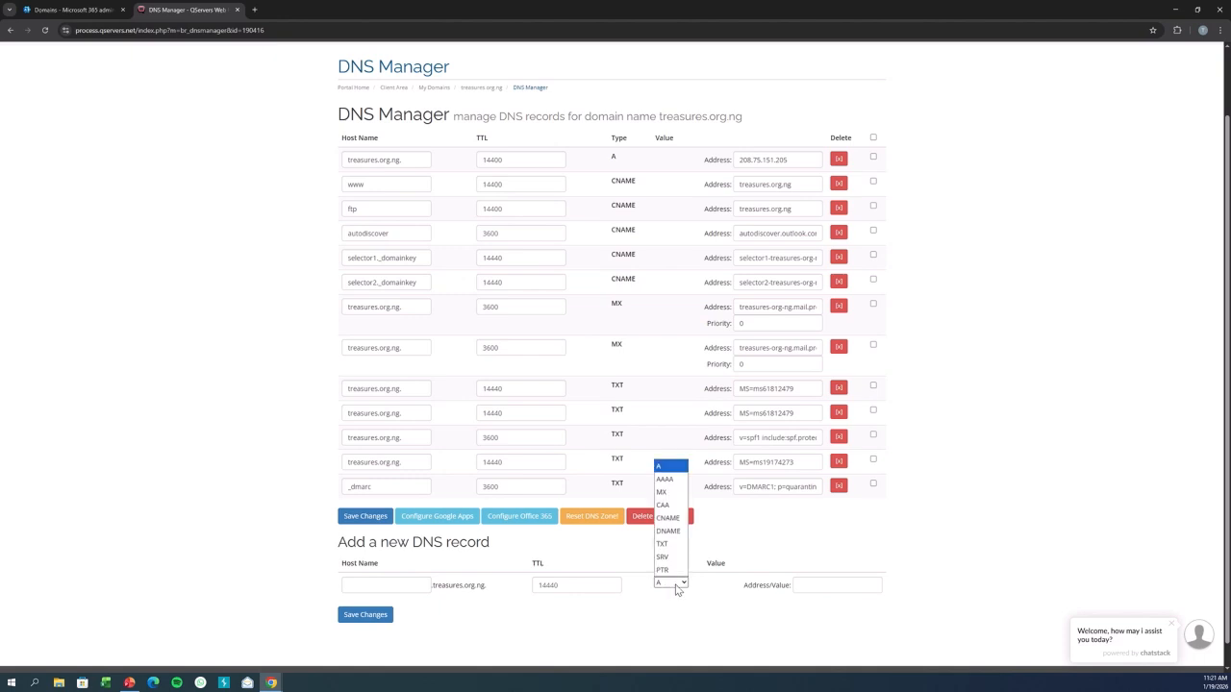
{"action": "left_click", "coordinate": [674, 544]}
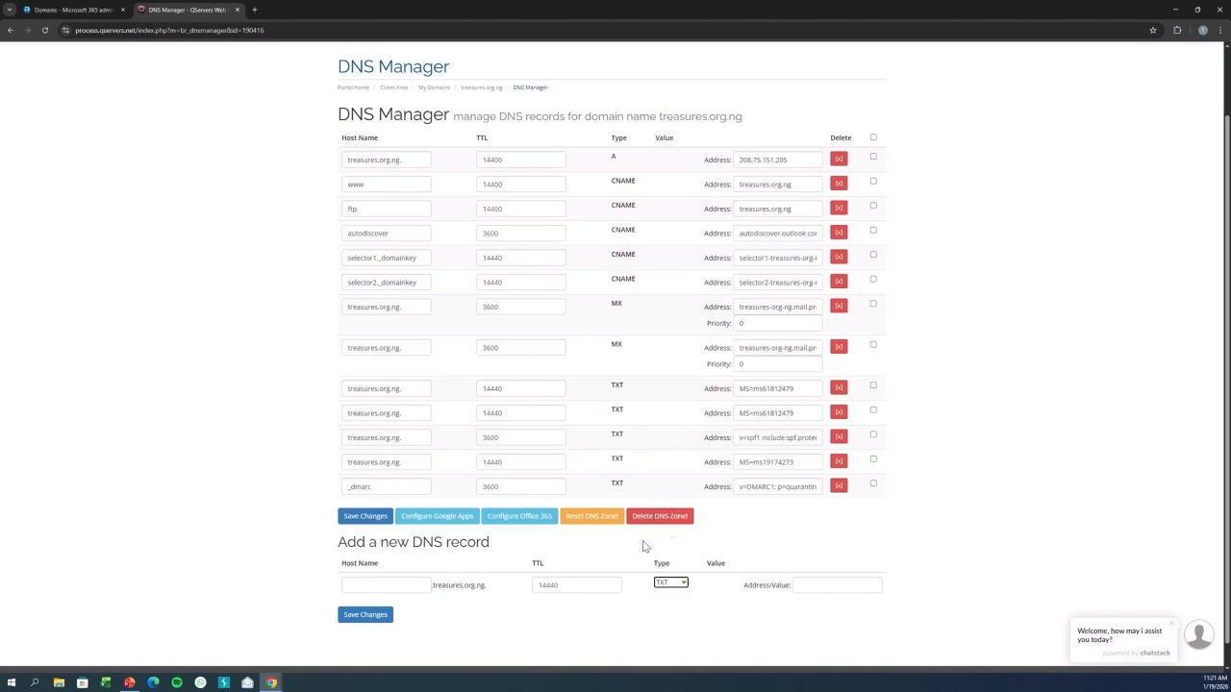
{"action": "left_click", "coordinate": [421, 591]}
Set the new TXT record's TTL to 3600.
{"action": "left_click", "coordinate": [72, 10]}
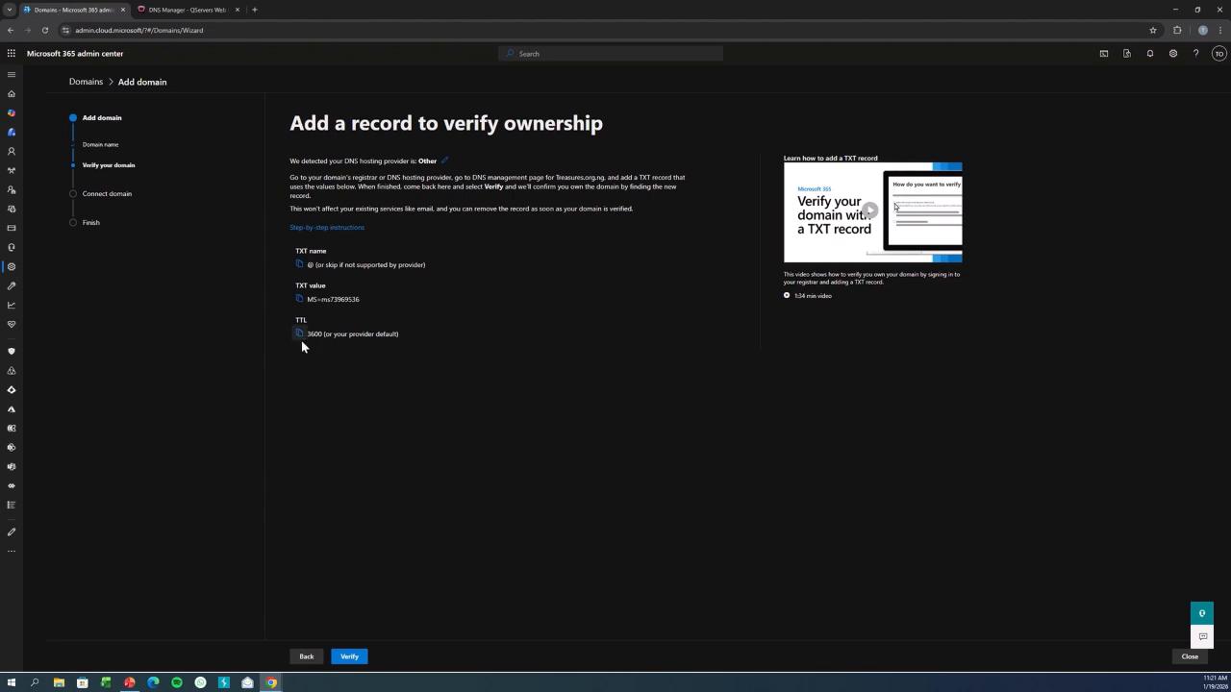
{"action": "left_click", "coordinate": [188, 10]}
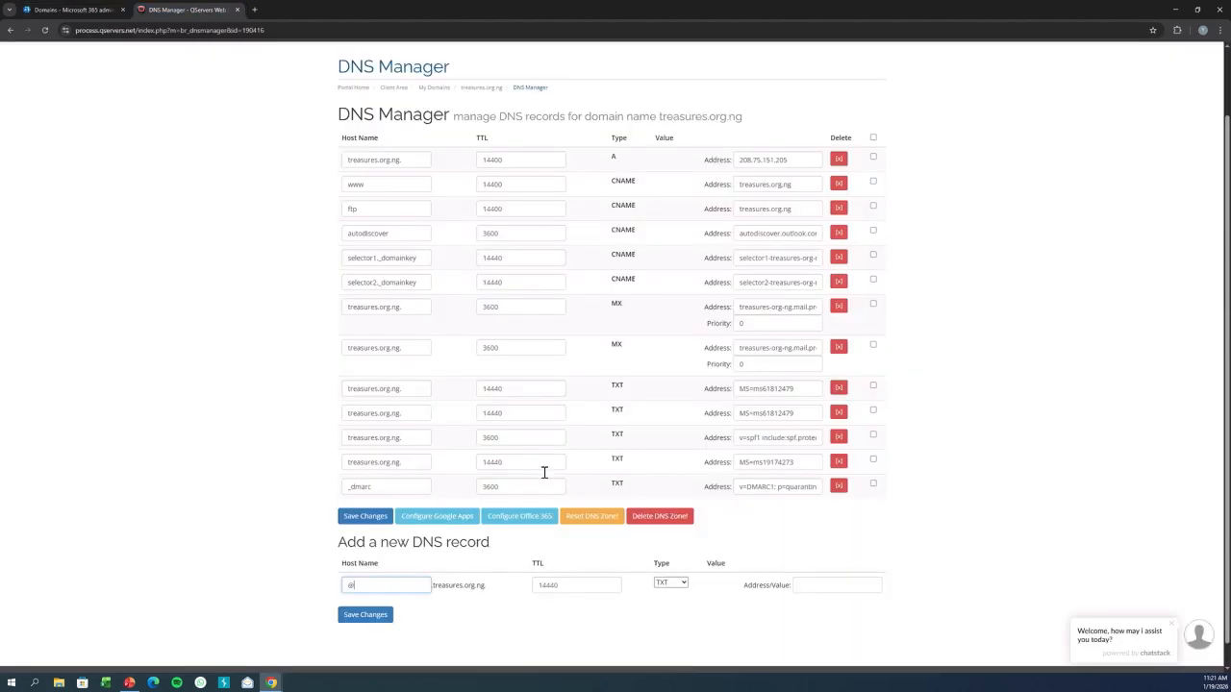
{"action": "left_click_drag", "start_coordinate": [559, 587], "coordinate": [516, 592]}
{"action": "type", "text": "3600"}
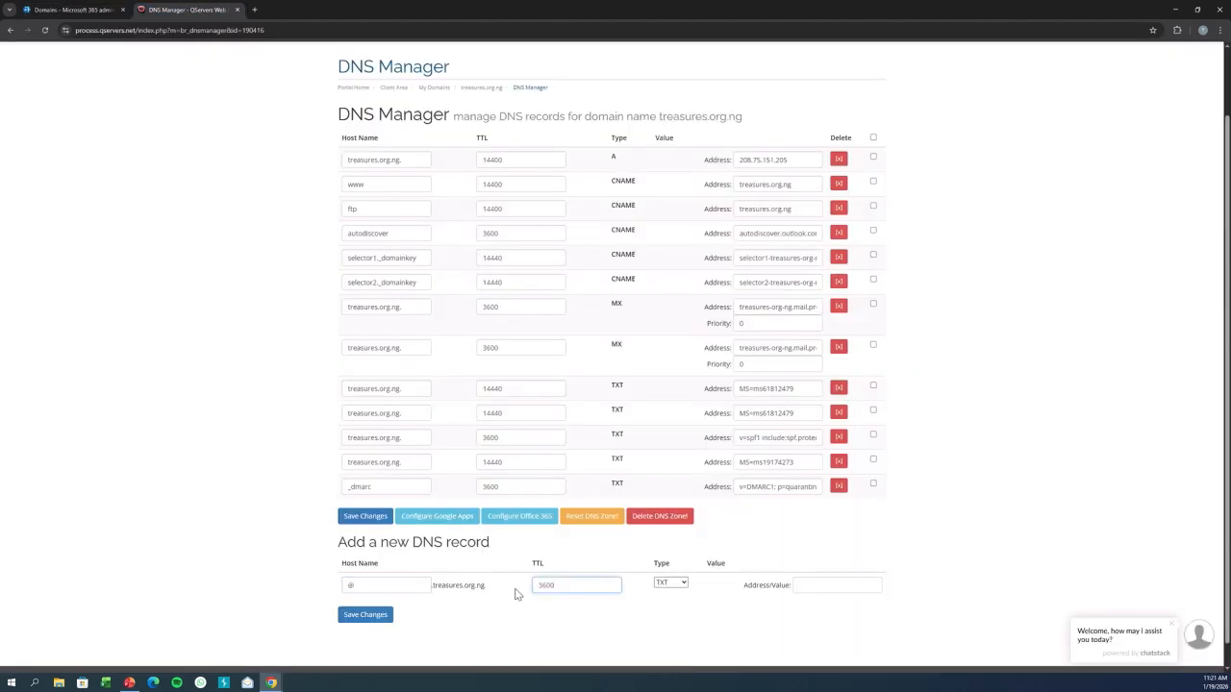
Copy the TXT verification value, paste it as the new TXT record's address, and save the record.
{"action": "left_click", "coordinate": [52, 8]}
{"action": "left_click", "coordinate": [299, 299]}
{"action": "left_click", "coordinate": [188, 10]}
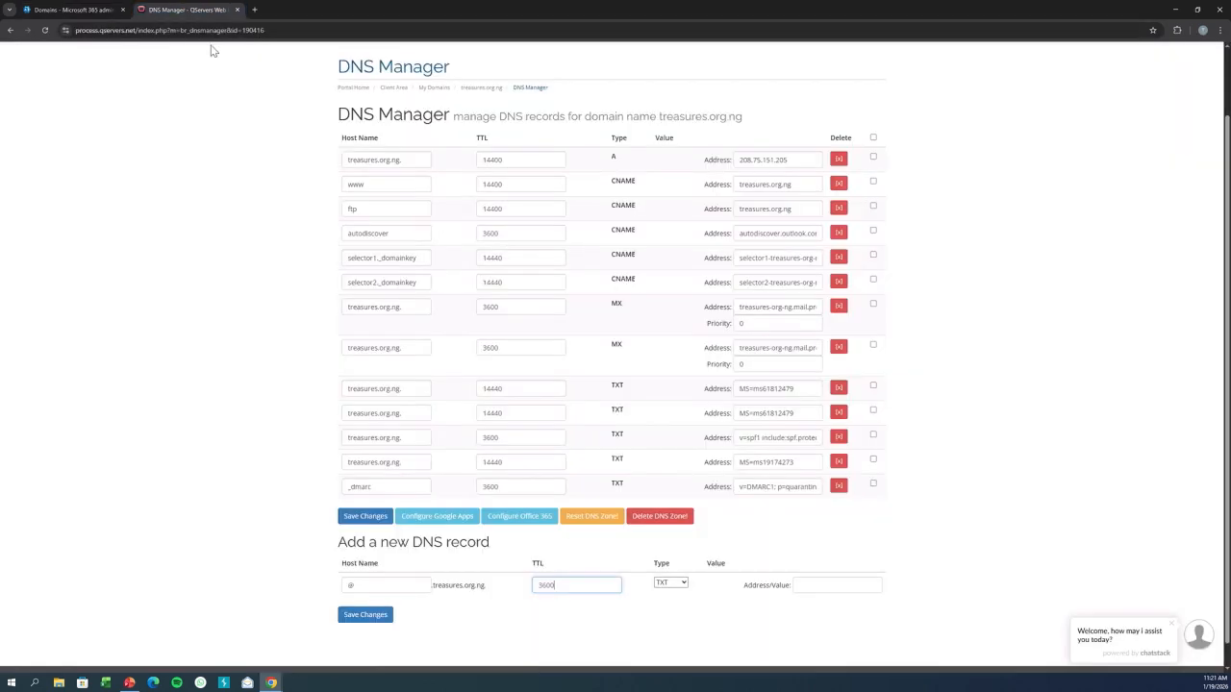
{"action": "left_click", "coordinate": [810, 591]}
{"action": "key", "text": "ctrl+v"}
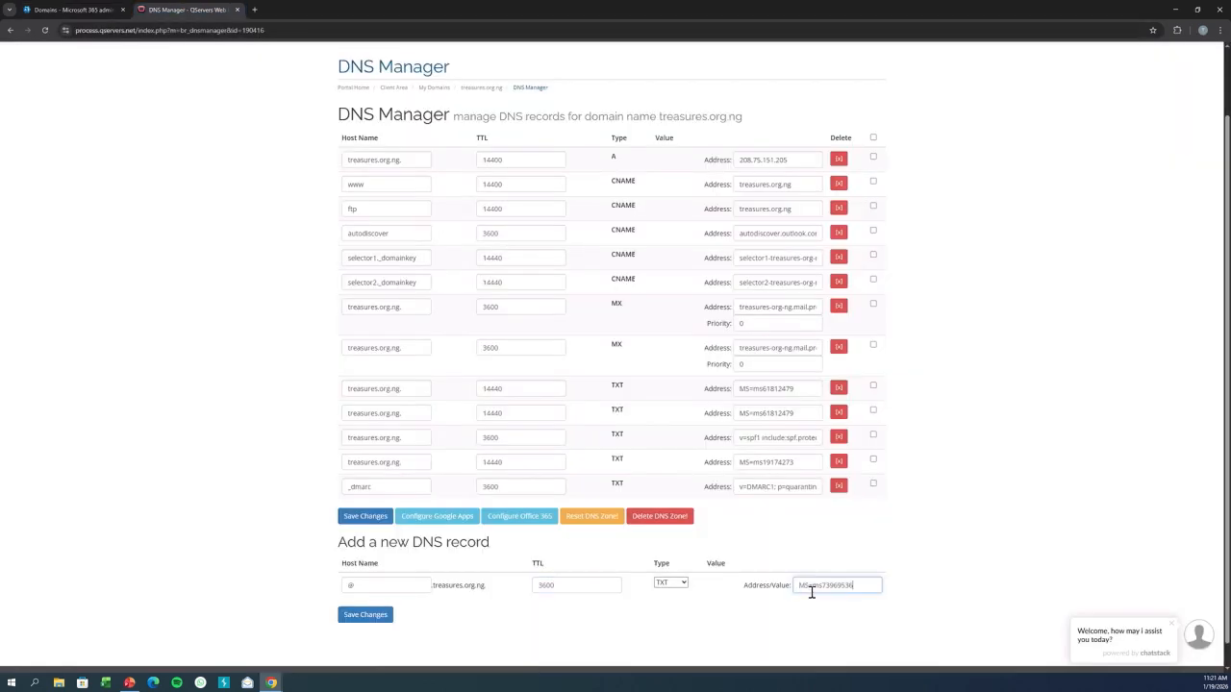
{"action": "left_click", "coordinate": [365, 614]}
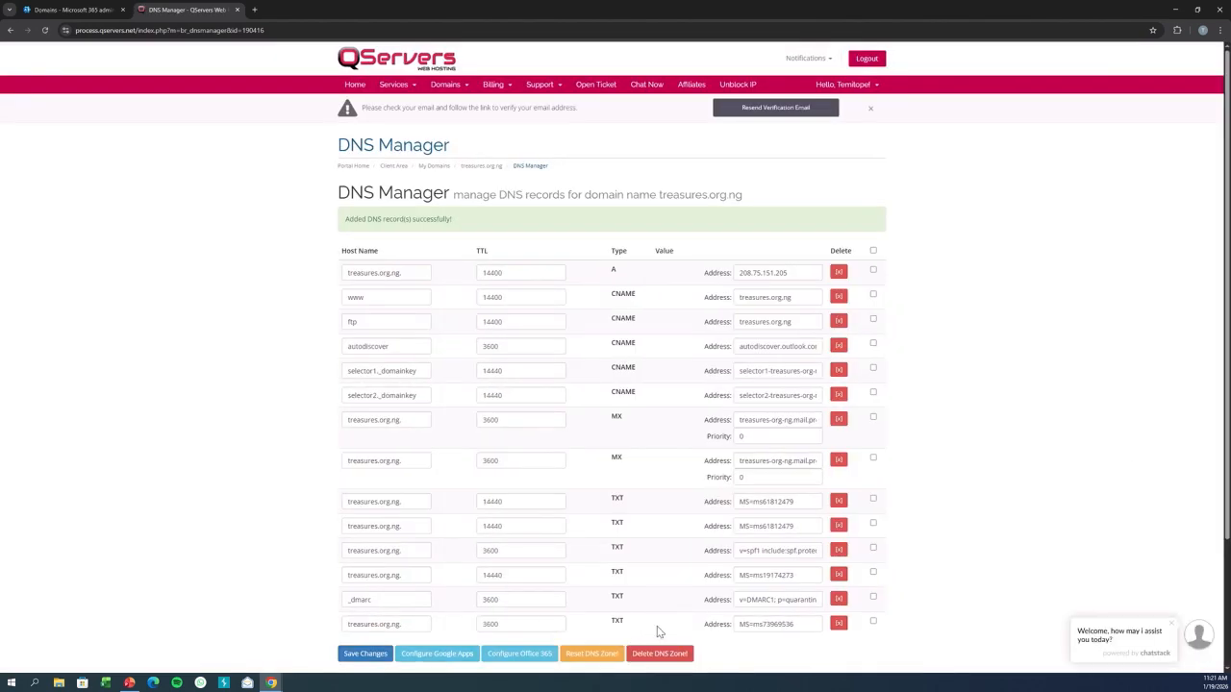
Continue the Microsoft 365 domain wizard past the connection options to the Add DNS records stage.
{"action": "left_click", "coordinate": [72, 9]}
{"action": "left_click", "coordinate": [350, 657]}
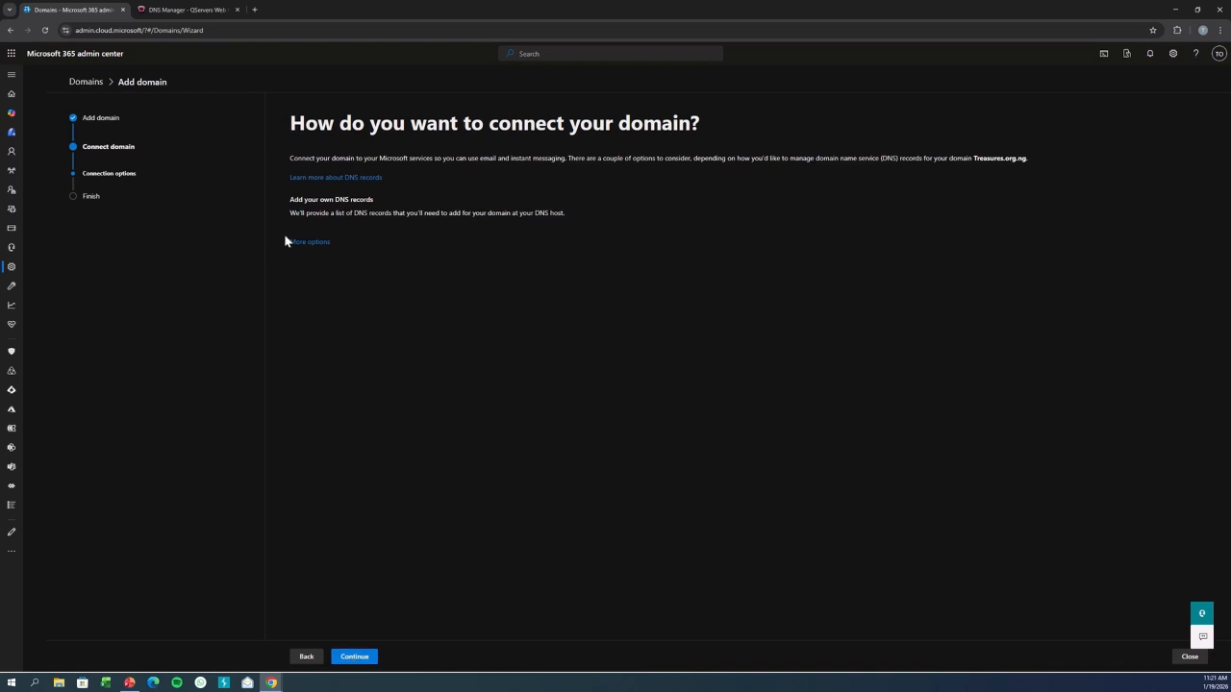
{"action": "left_click", "coordinate": [145, 9]}
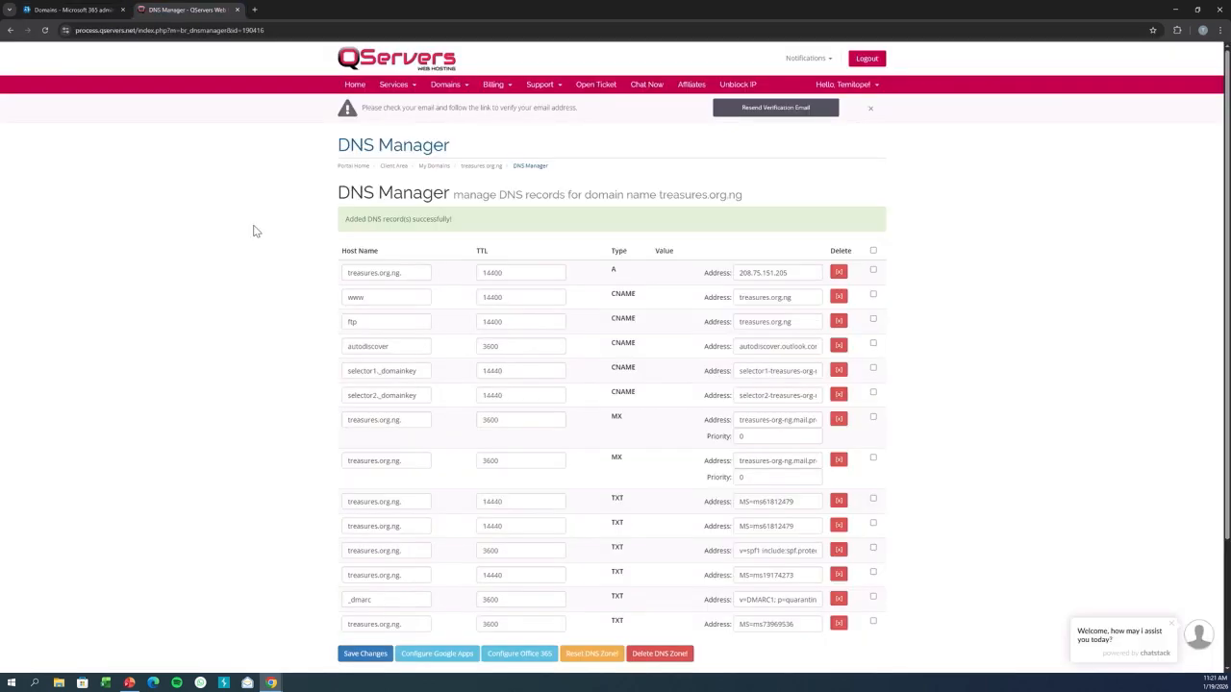
{"action": "left_click", "coordinate": [82, 9]}
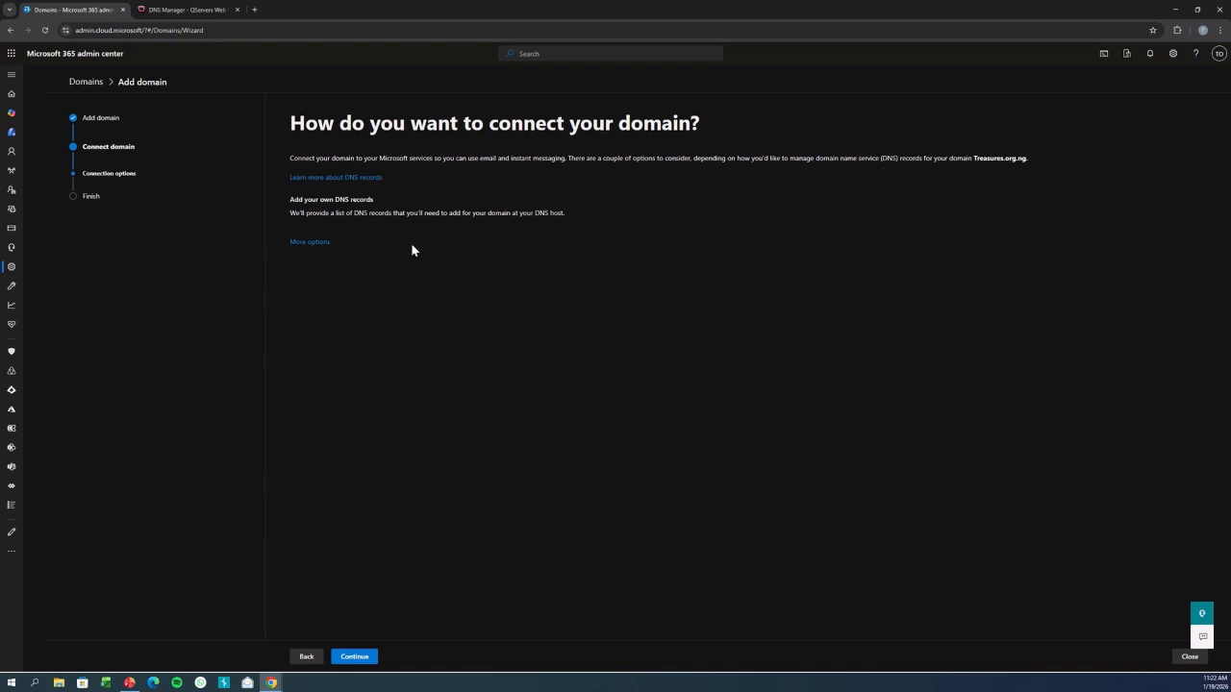
{"action": "left_click", "coordinate": [356, 658]}
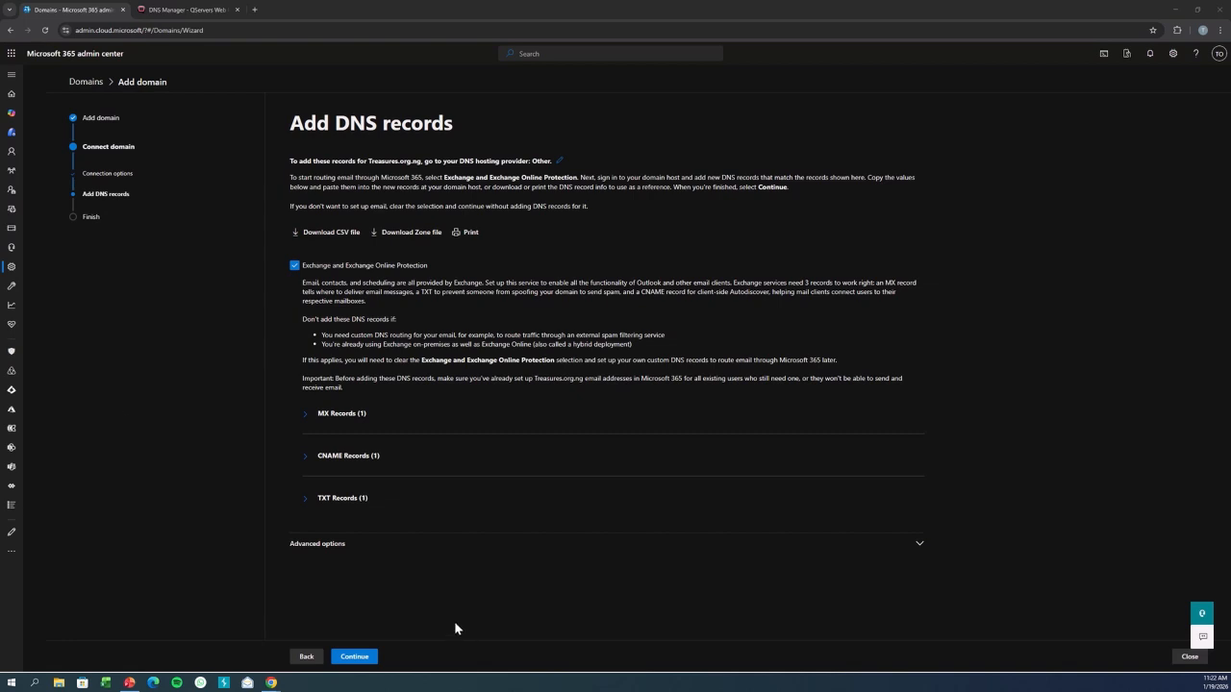
Expand the MX, CNAME and TXT record sections to review the required DNS records.
{"action": "left_click", "coordinate": [306, 498]}
{"action": "left_click", "coordinate": [306, 455]}
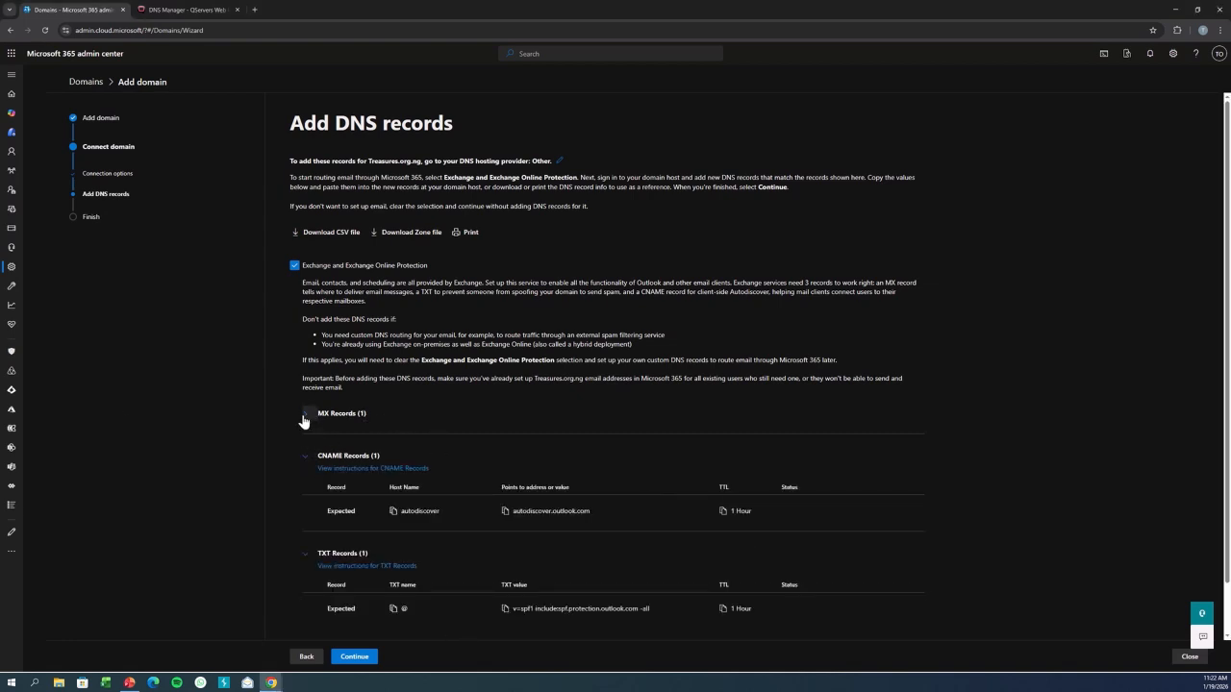
{"action": "left_click", "coordinate": [305, 413]}
{"action": "scroll", "coordinate": [1227, 308], "scroll_direction": "down", "scroll_amount": 2}
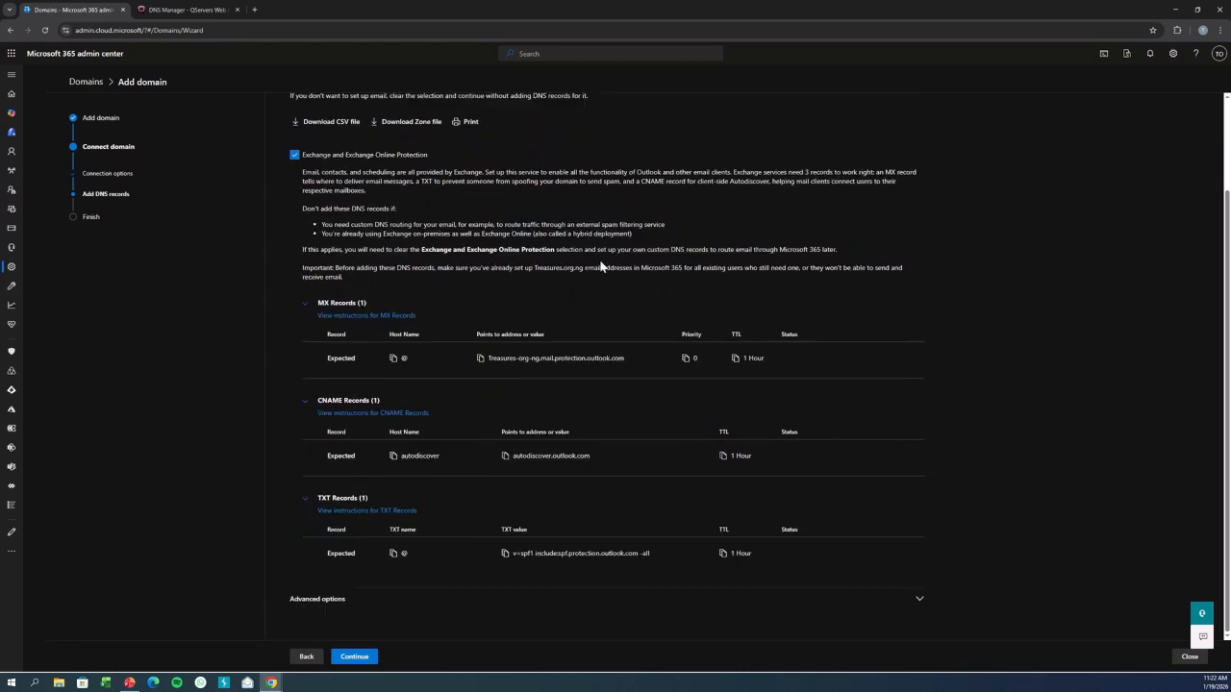
Copy the MX record's host name and enter @ as the host name of a new DNS record.
{"action": "left_click", "coordinate": [215, 8]}
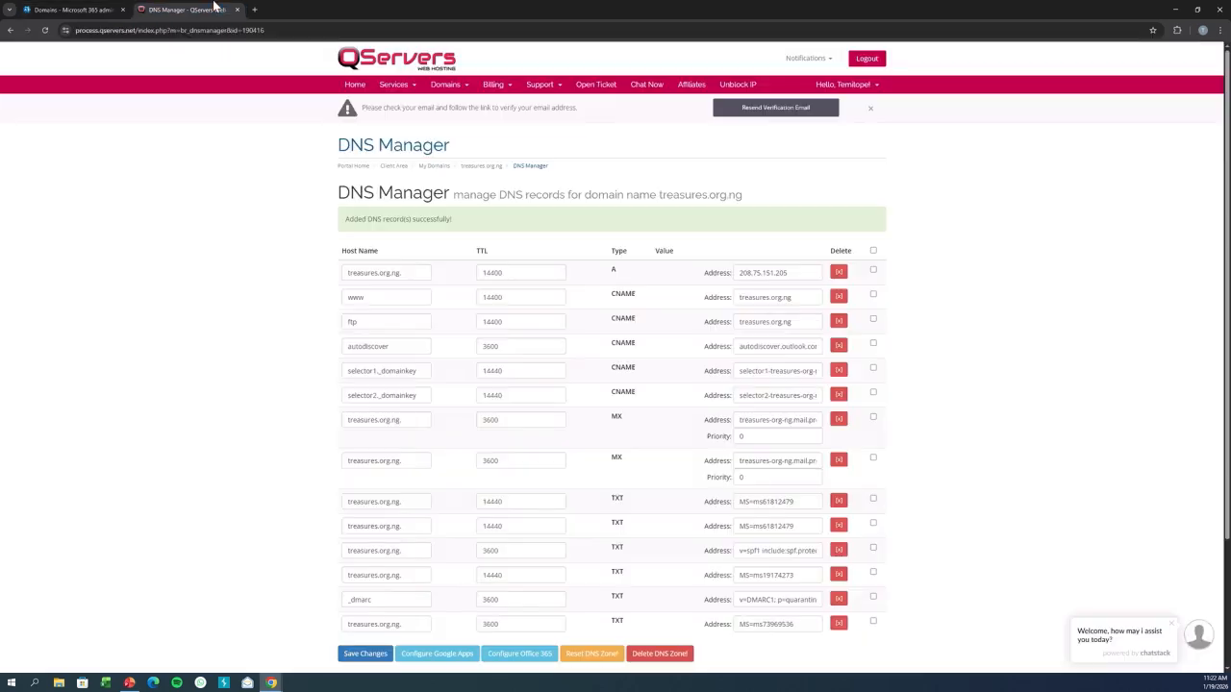
{"action": "left_click", "coordinate": [83, 8]}
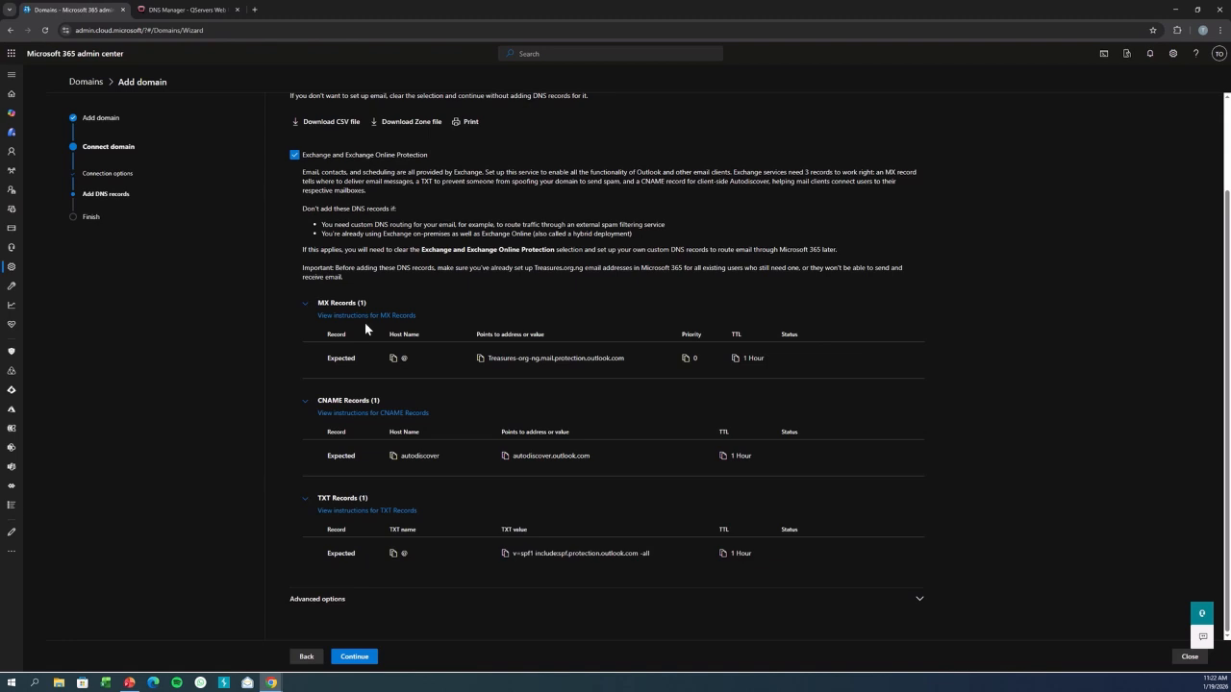
{"action": "left_click", "coordinate": [393, 357]}
{"action": "left_click", "coordinate": [188, 9]}
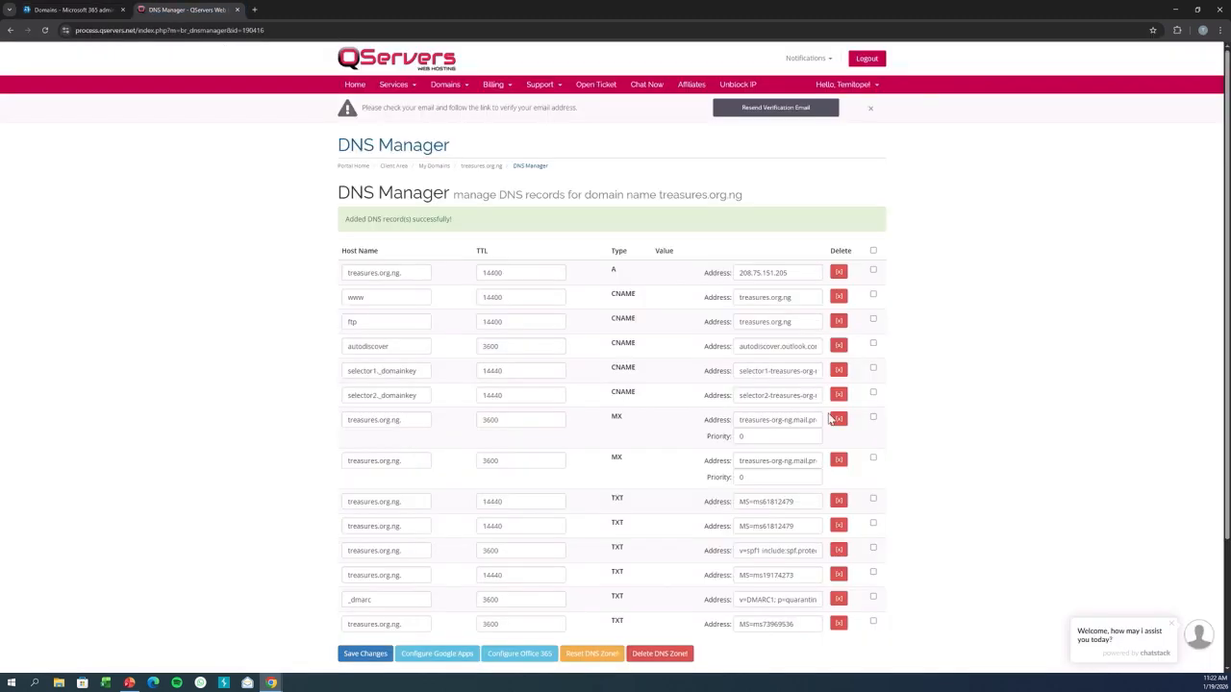
{"action": "scroll", "coordinate": [1218, 437], "scroll_direction": "down", "scroll_amount": 3}
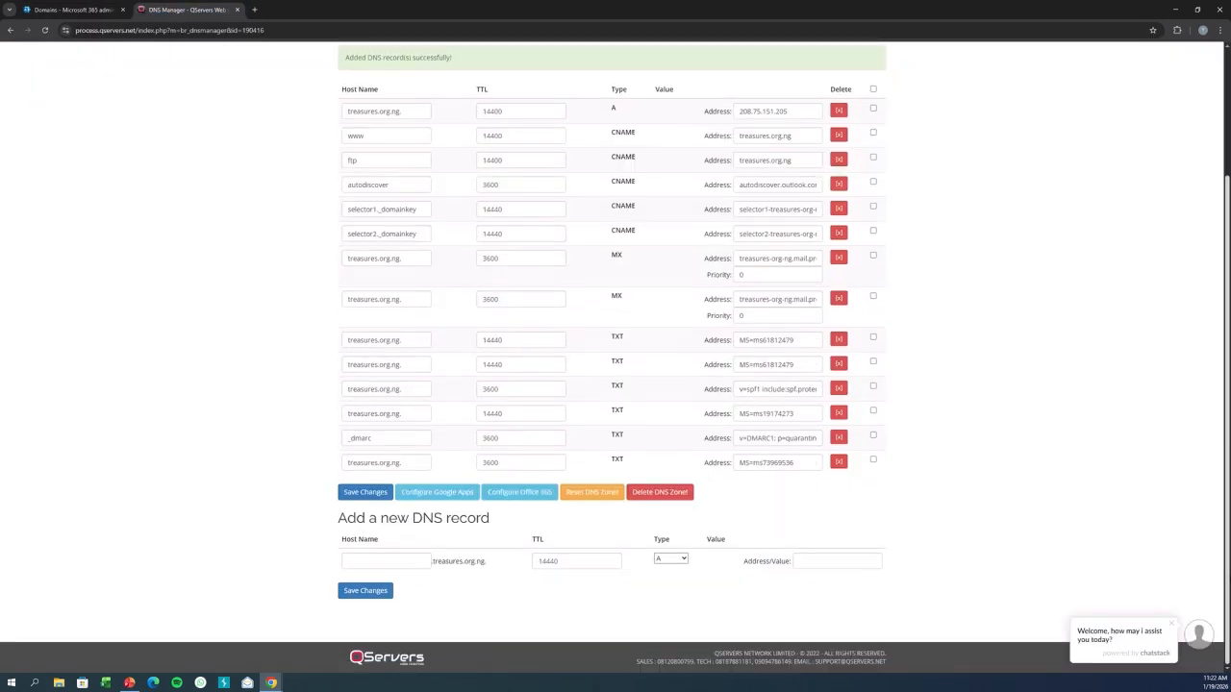
{"action": "left_click", "coordinate": [395, 562]}
{"action": "left_click", "coordinate": [405, 589]}
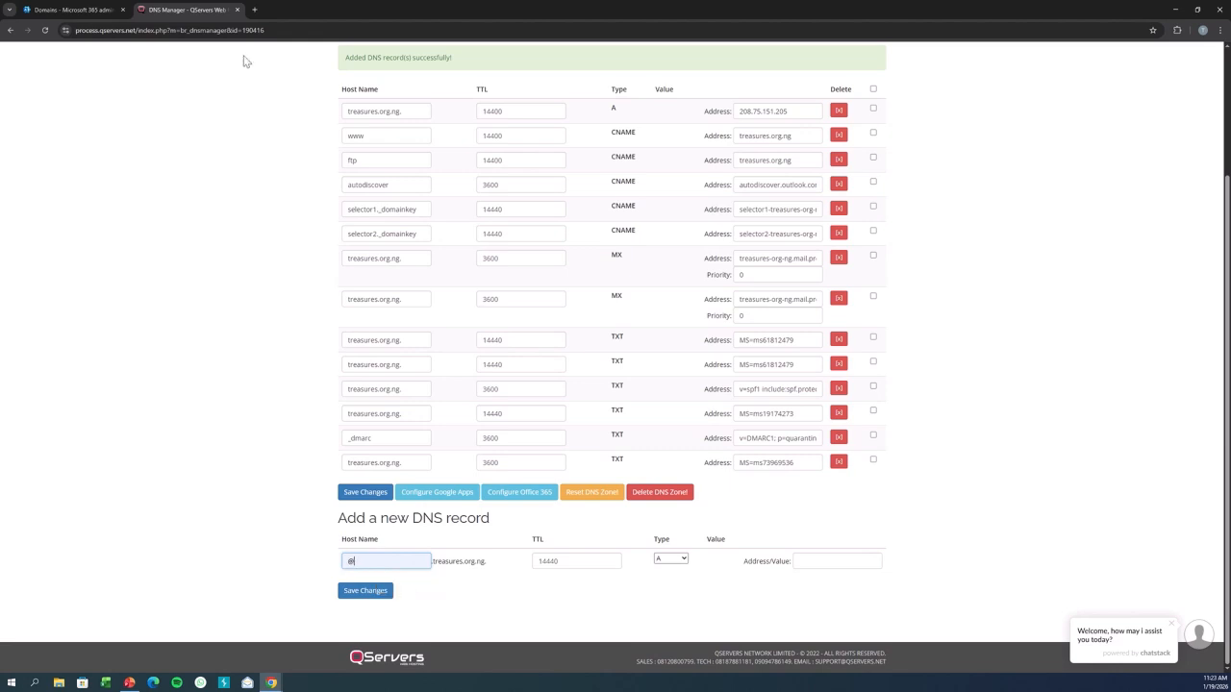
Set the new record's TTL to 3600.
{"action": "left_click", "coordinate": [82, 9]}
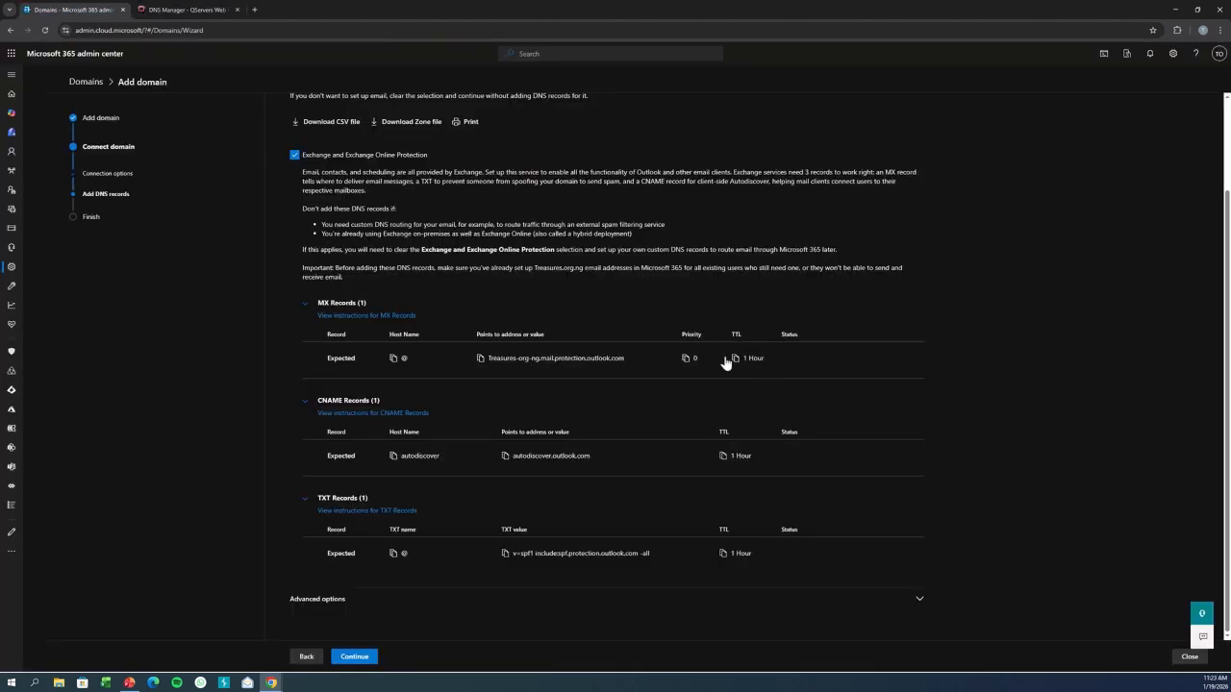
{"action": "left_click", "coordinate": [185, 9]}
{"action": "left_click", "coordinate": [567, 560]}
{"action": "key", "text": "ctrl+a"}
{"action": "type", "text": "360"}
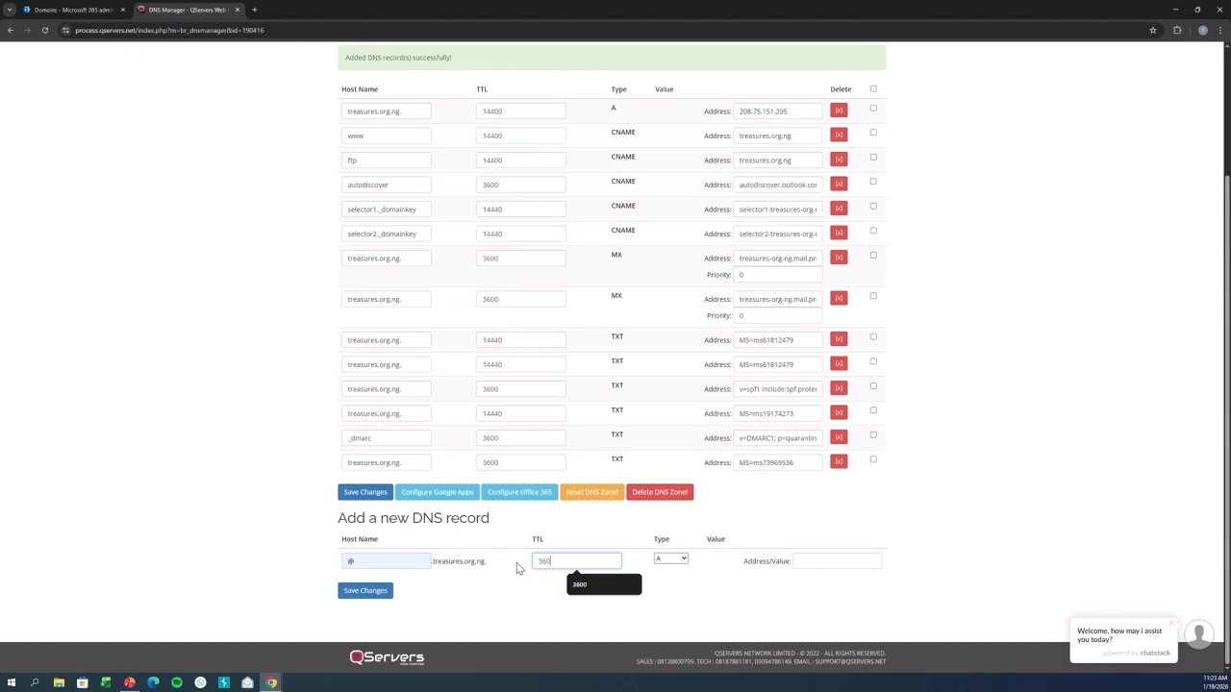
{"action": "type", "text": "0"}
Paste the copied mail.protection.outlook.com address as the value, choose type MX, and save the record.
{"action": "left_click", "coordinate": [72, 10]}
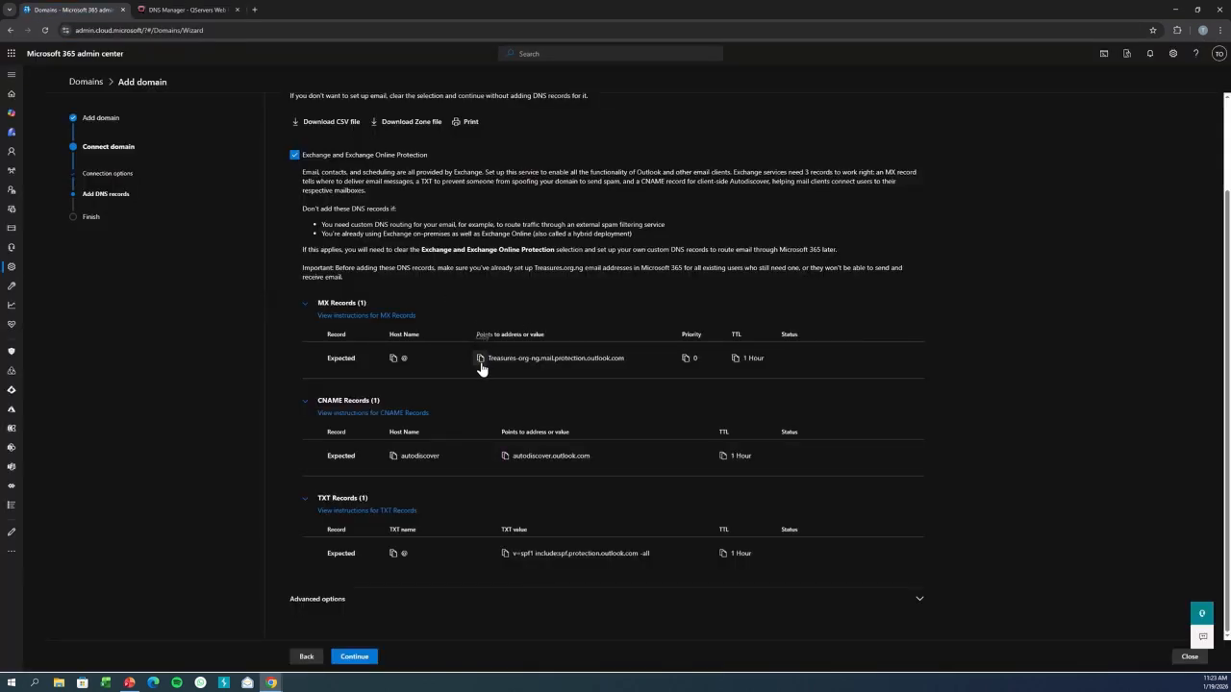
{"action": "left_click", "coordinate": [184, 9]}
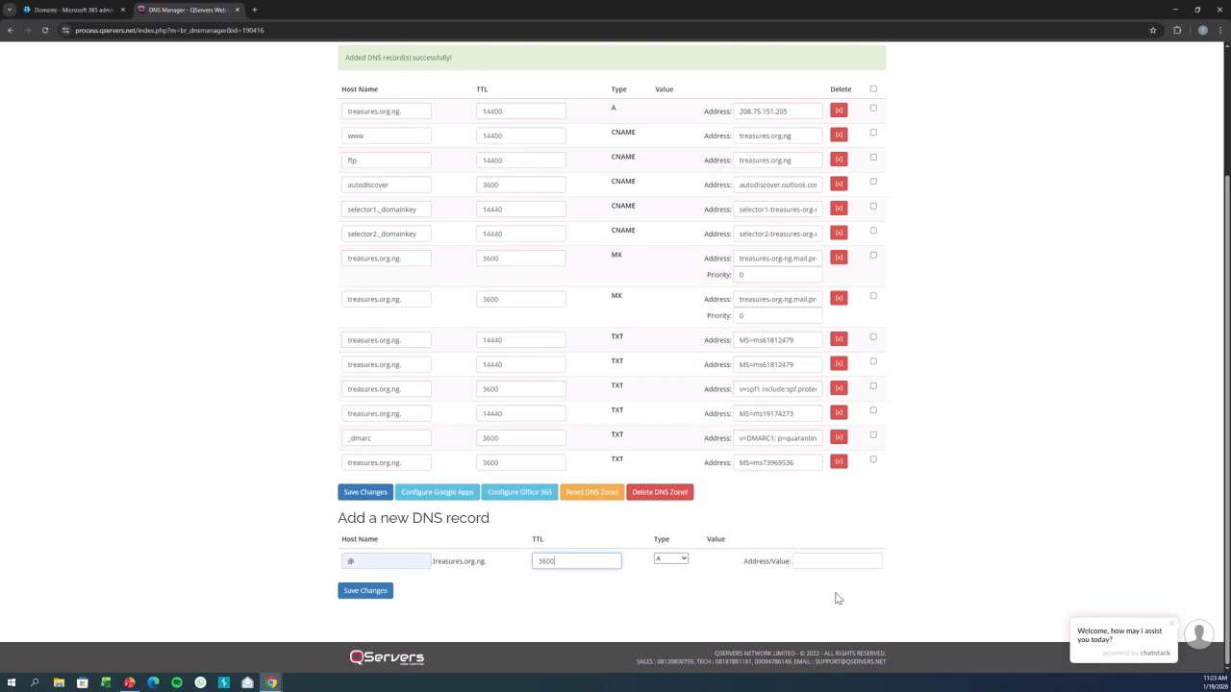
{"action": "left_click", "coordinate": [807, 565]}
{"action": "key", "text": "ctrl+v"}
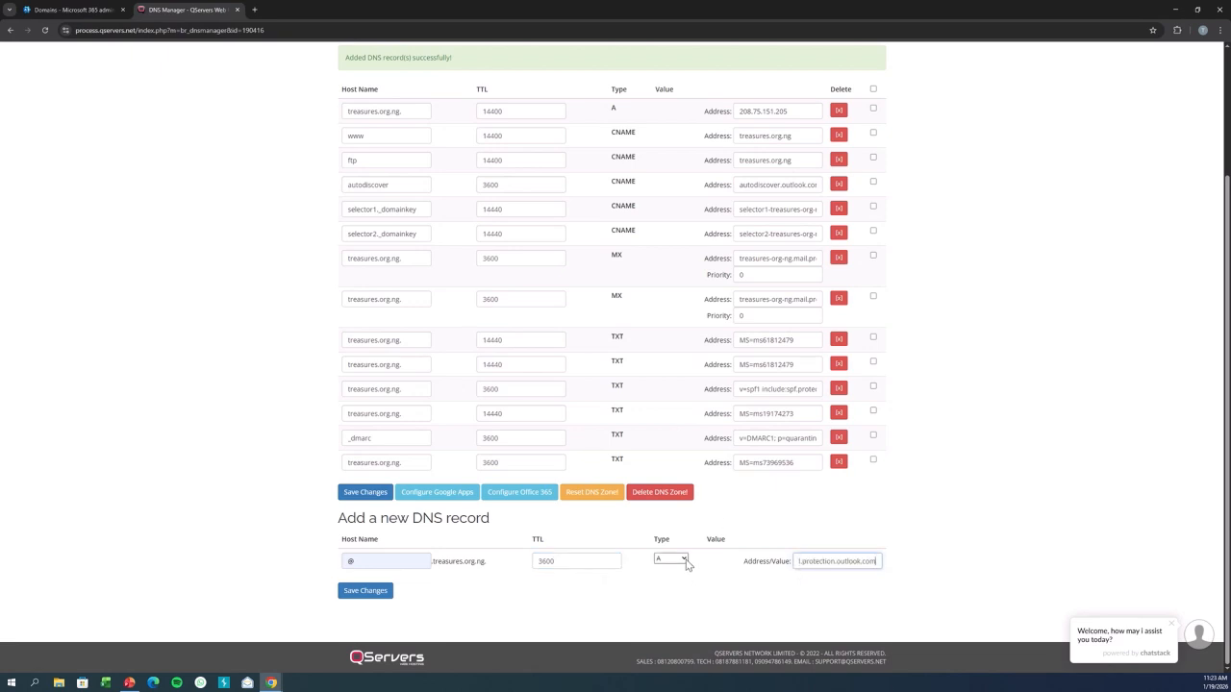
{"action": "left_click", "coordinate": [670, 558]}
{"action": "left_click", "coordinate": [668, 469]}
{"action": "left_click", "coordinate": [363, 609]}
Paste autodiscover as the host name of another new DNS record.
{"action": "left_click", "coordinate": [66, 8]}
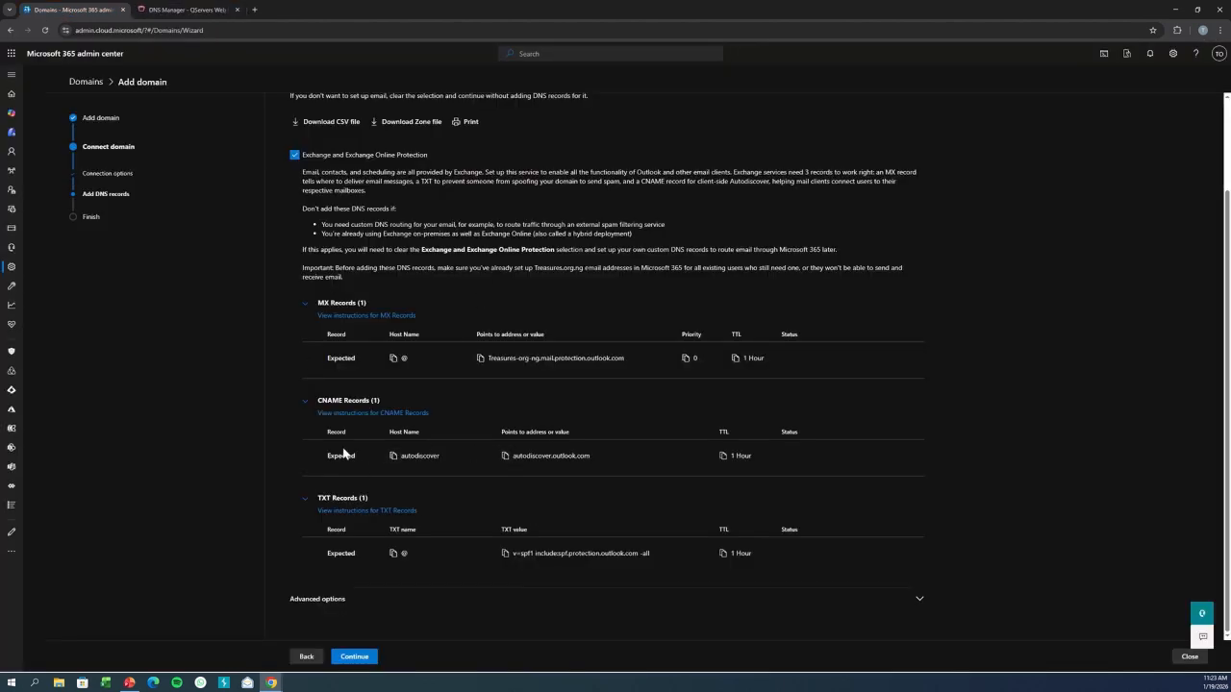
{"action": "left_click", "coordinate": [183, 8]}
{"action": "scroll", "coordinate": [642, 417], "scroll_direction": "down", "scroll_amount": 3}
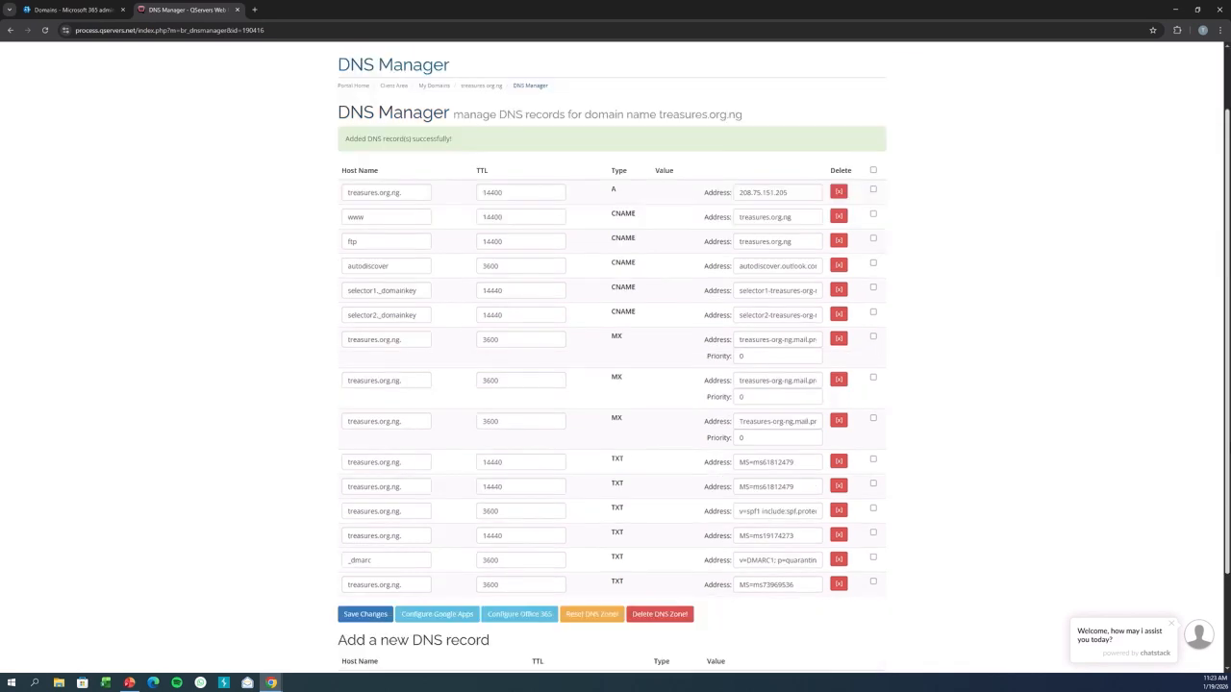
{"action": "left_click", "coordinate": [375, 554]}
{"action": "key", "text": "ctrl+v"}
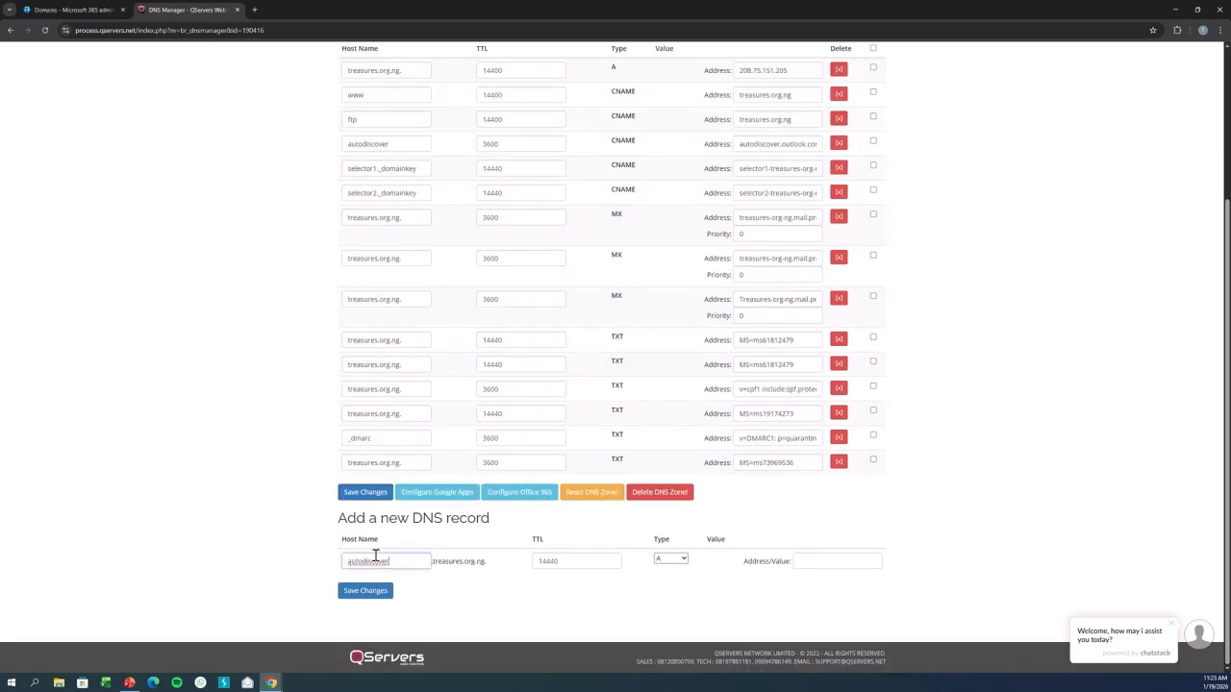
Complete the record with value autodiscover.outlook.com, TTL 3600 and type CNAME, and save it.
{"action": "left_click", "coordinate": [82, 12]}
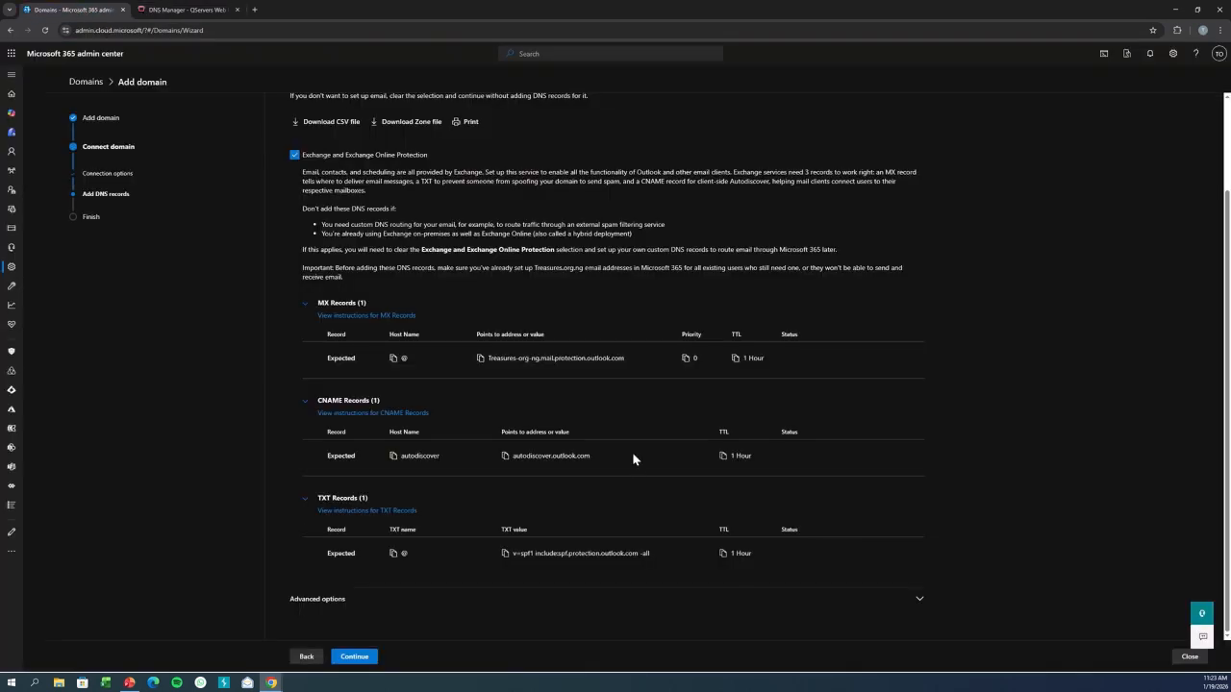
{"action": "left_click", "coordinate": [505, 456]}
{"action": "left_click", "coordinate": [161, 12]}
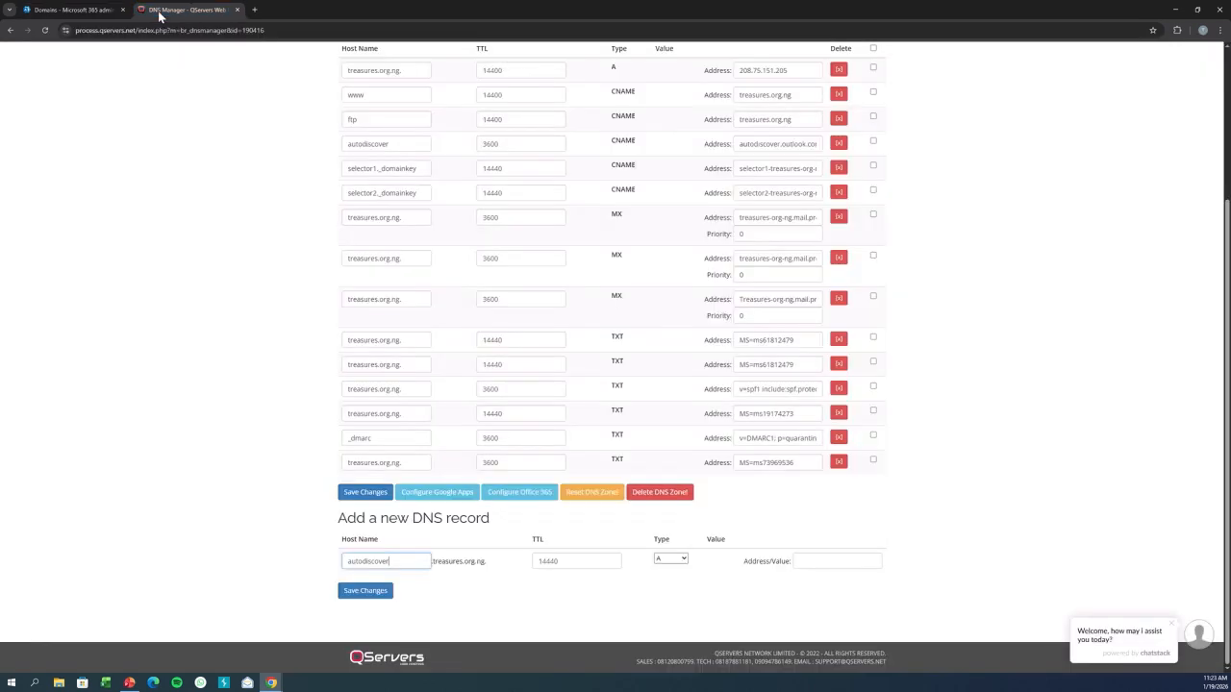
{"action": "left_click", "coordinate": [806, 557]}
{"action": "key", "text": "ctrl+v"}
{"action": "left_click_drag", "start_coordinate": [564, 558], "coordinate": [518, 564]}
{"action": "type", "text": "3600"}
{"action": "left_click", "coordinate": [687, 564]}
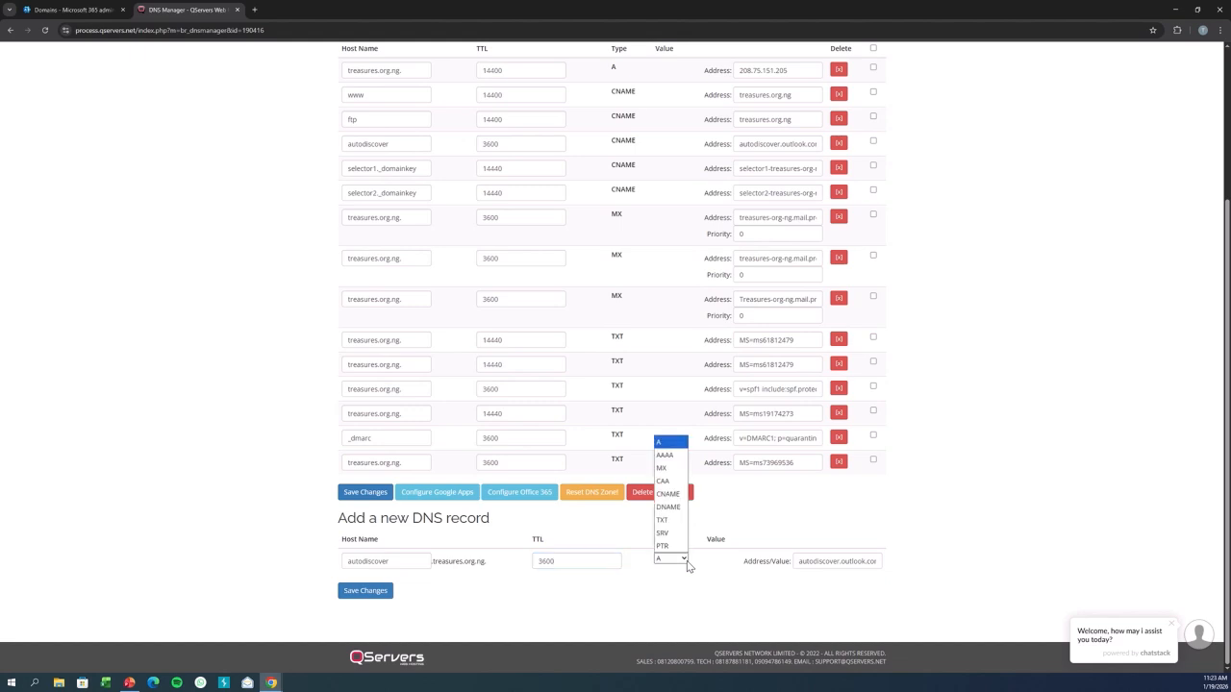
{"action": "left_click", "coordinate": [667, 493]}
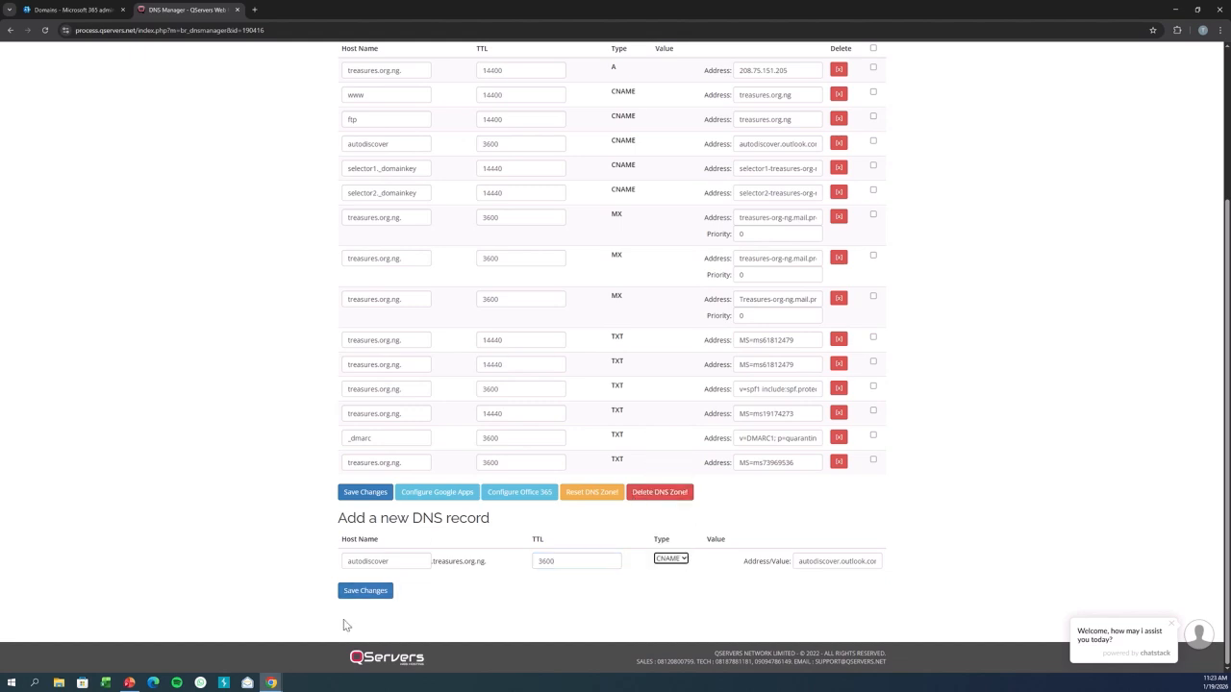
{"action": "left_click", "coordinate": [365, 590]}
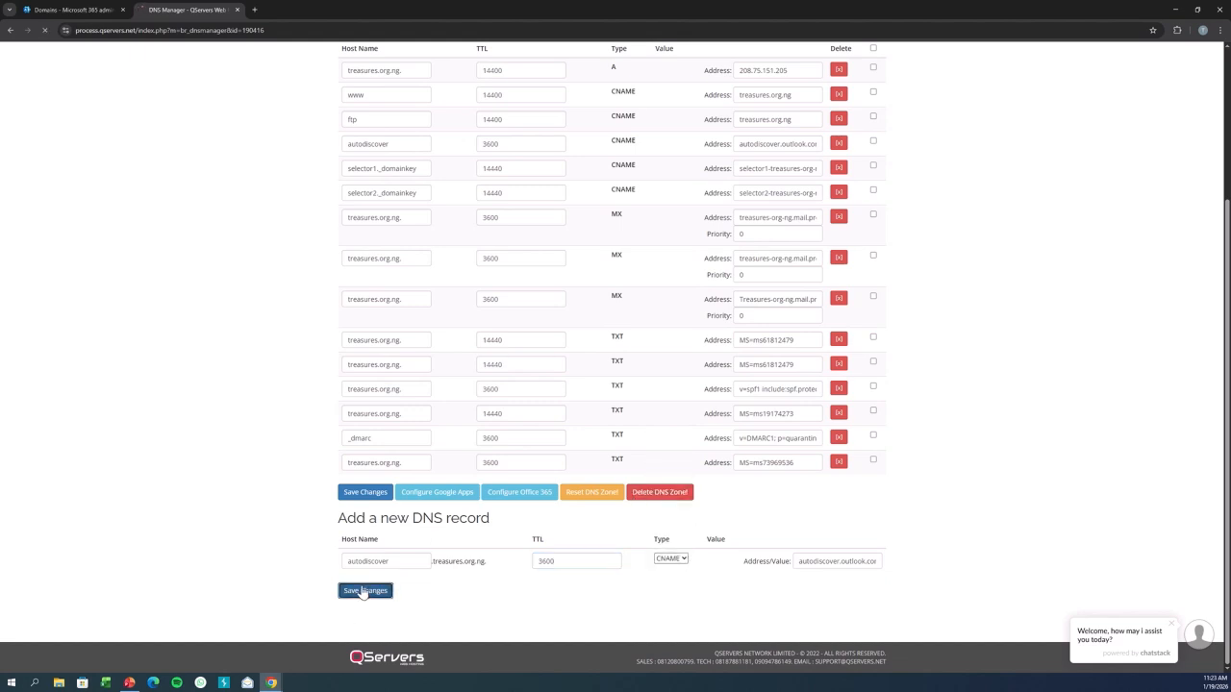
Start another new DNS record with host name @.
{"action": "left_click", "coordinate": [87, 8]}
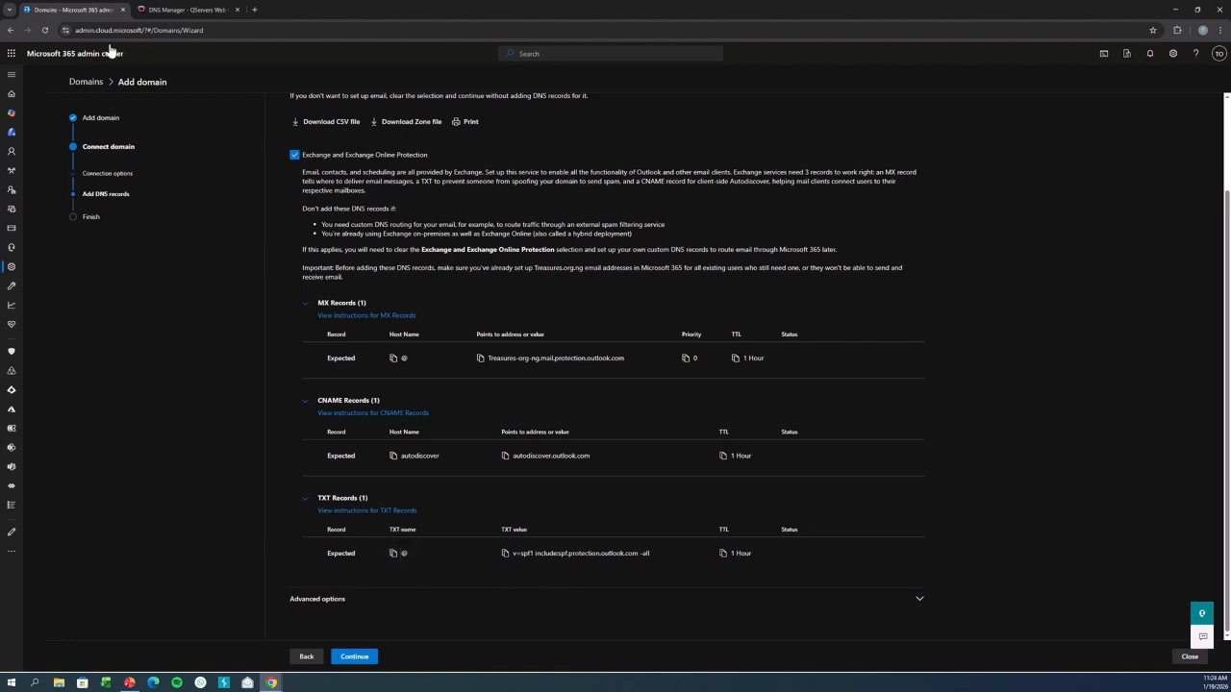
{"action": "left_click", "coordinate": [182, 10]}
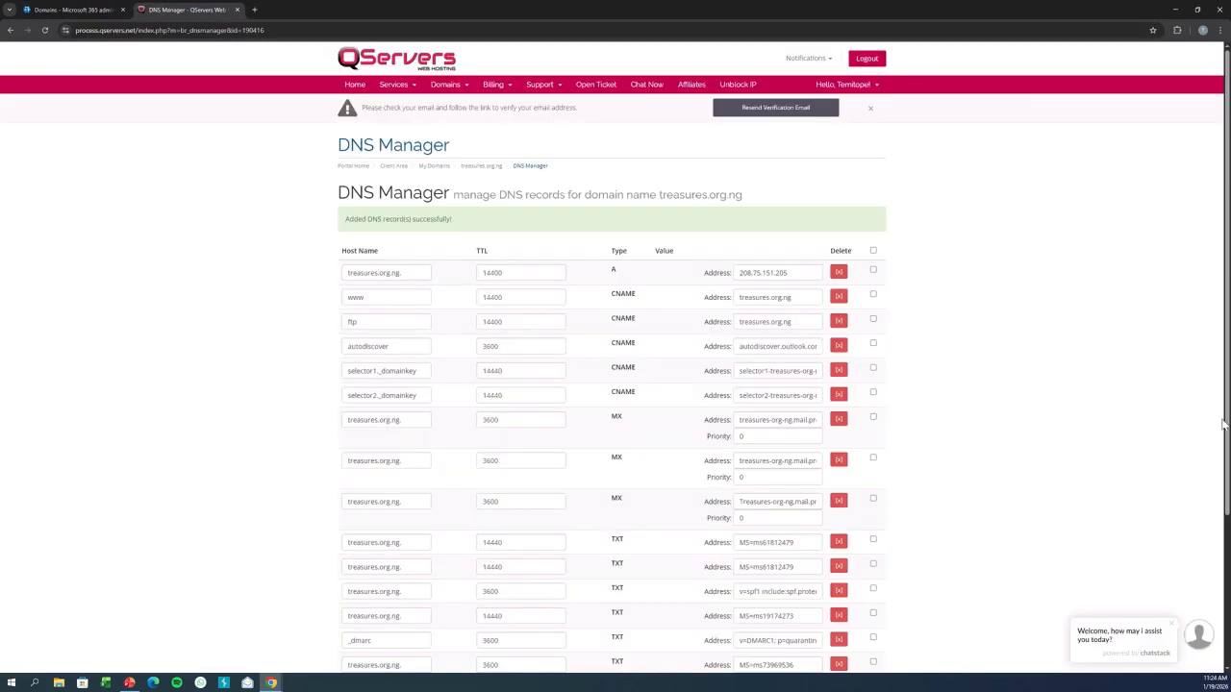
{"action": "scroll", "coordinate": [1225, 423], "scroll_direction": "down", "scroll_amount": 1}
{"action": "scroll", "coordinate": [1226, 423], "scroll_direction": "down", "scroll_amount": 3}
{"action": "left_click", "coordinate": [398, 561]}
{"action": "type", "text": "@"}
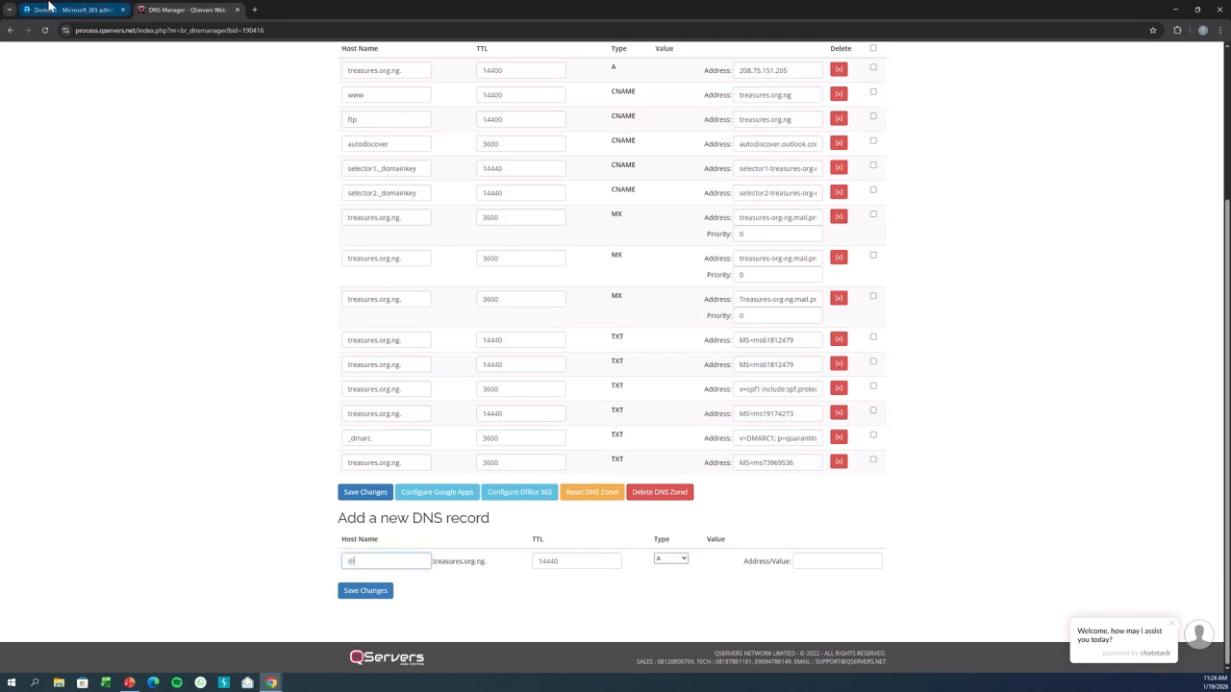
Paste the SPF value v=spf1 include:spf.protection.outlook.com -all, set TTL 3600 and type TXT, and save the record.
{"action": "left_click", "coordinate": [75, 9]}
{"action": "left_click", "coordinate": [506, 555]}
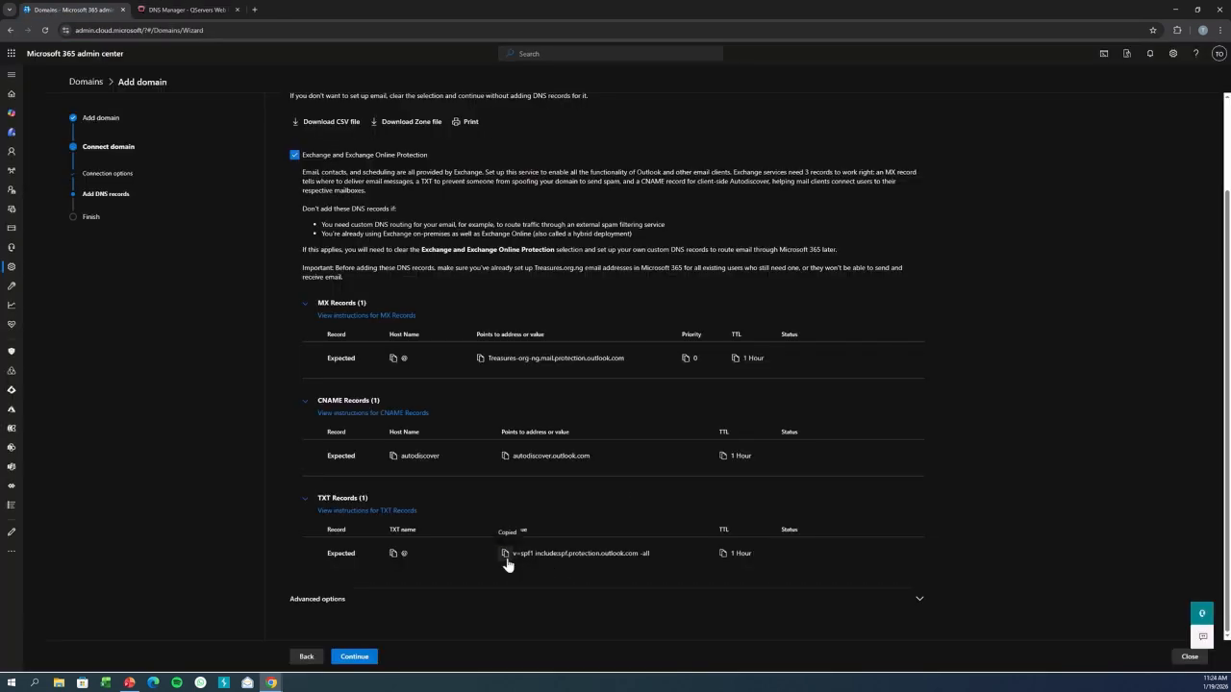
{"action": "left_click", "coordinate": [211, 12]}
{"action": "left_click", "coordinate": [843, 560]}
{"action": "key", "text": "ctrl+v"}
{"action": "double_click", "coordinate": [563, 562]}
{"action": "type", "text": "3600"}
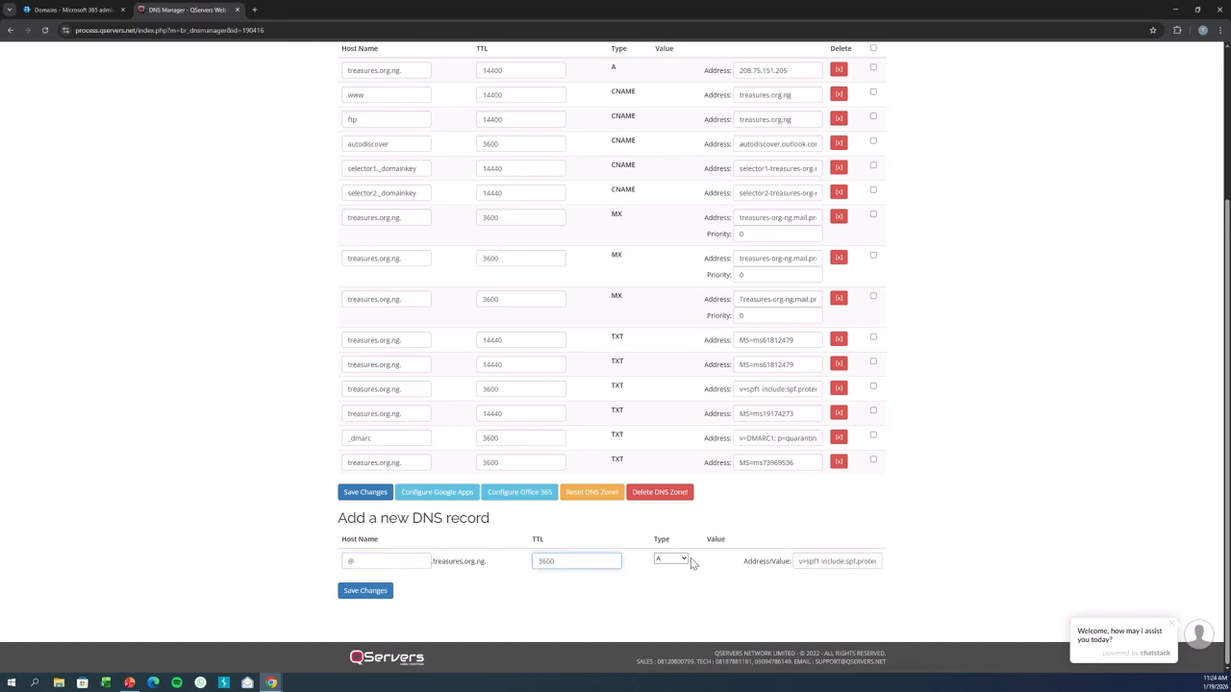
{"action": "left_click", "coordinate": [670, 559]}
{"action": "left_click", "coordinate": [670, 520]}
{"action": "left_click", "coordinate": [365, 590]}
Expand the advanced options and enable DomainKeys Identified Mail (DKIM) in the domain wizard.
{"action": "left_click", "coordinate": [76, 9]}
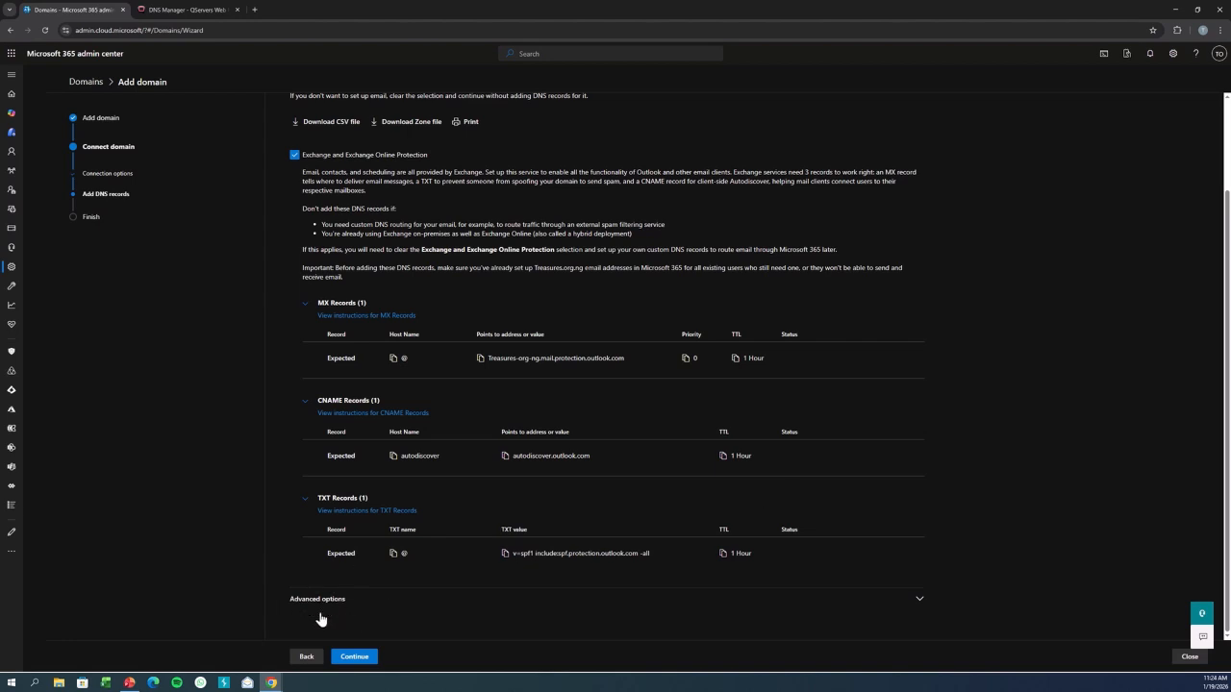
{"action": "left_click", "coordinate": [919, 599]}
{"action": "scroll", "coordinate": [1228, 383], "scroll_direction": "down", "scroll_amount": 1}
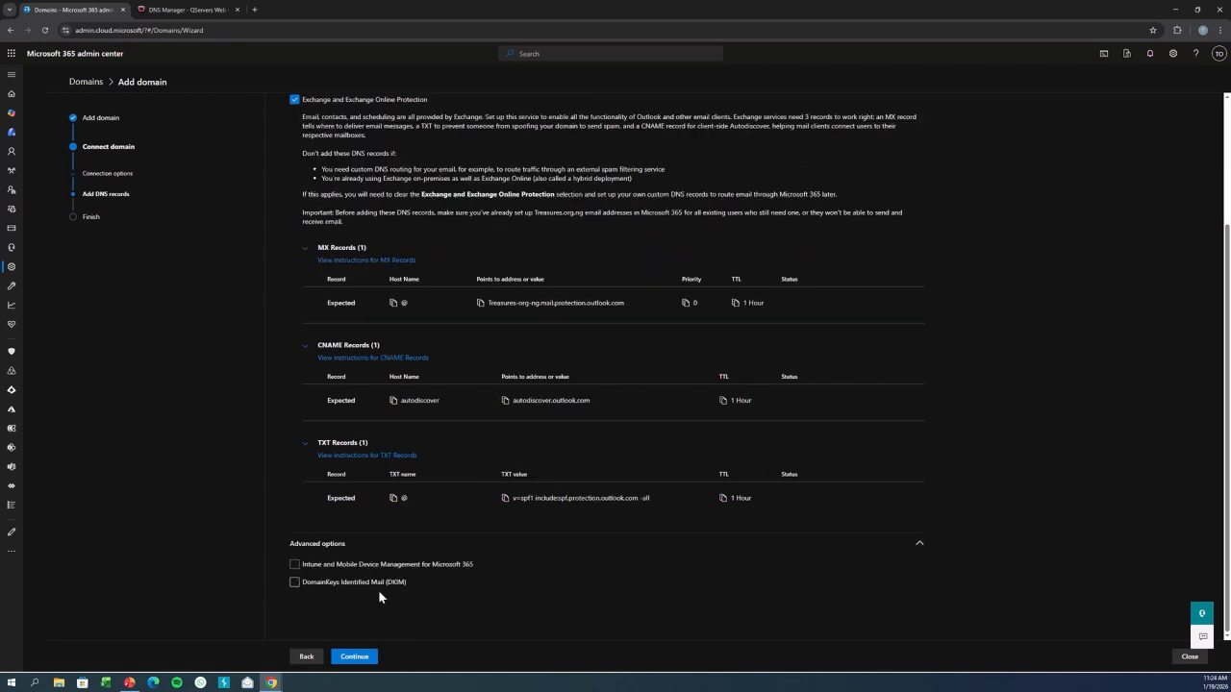
{"action": "left_click", "coordinate": [293, 582]}
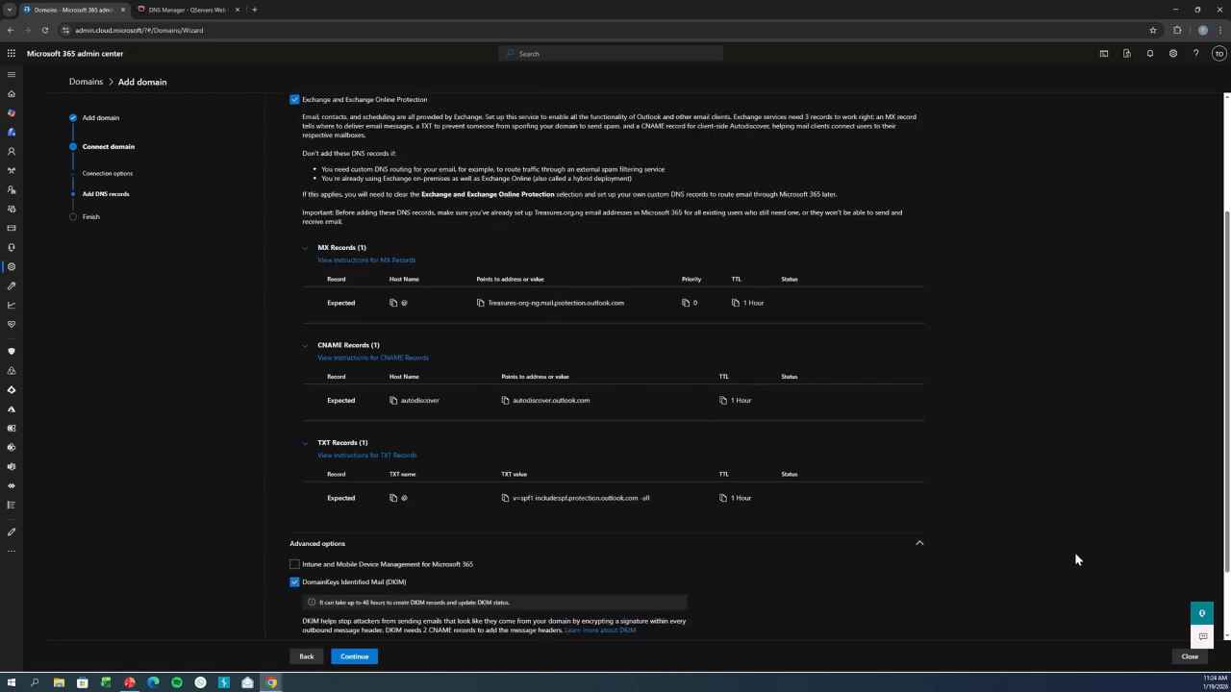
{"action": "scroll", "coordinate": [962, 423], "scroll_direction": "down", "scroll_amount": 1}
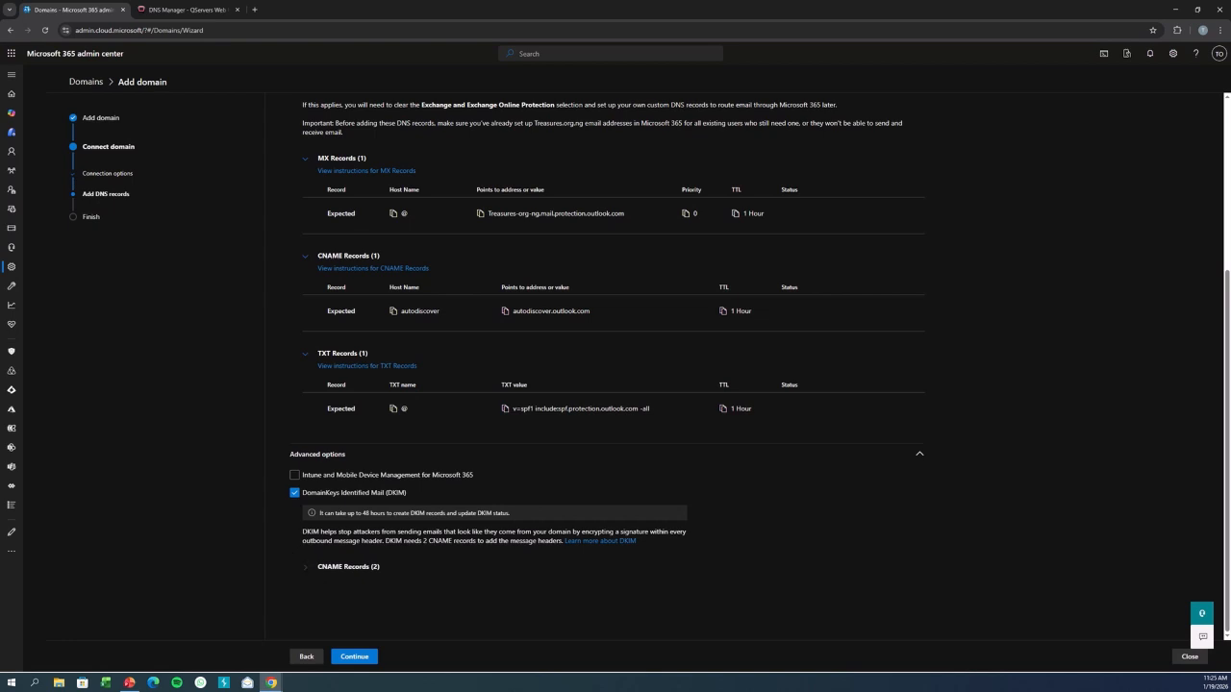
{"action": "left_click", "coordinate": [11, 75]}
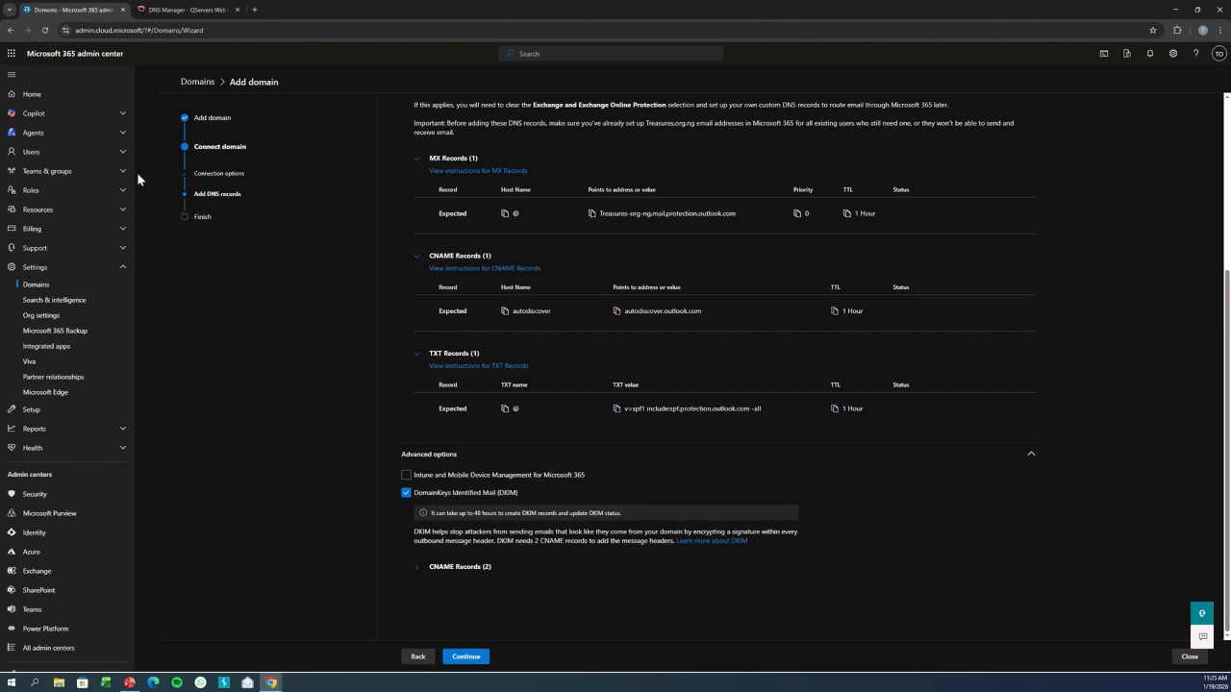
Open the DKIM email authentication settings in Microsoft Defender and try to enable DKIM signing for Treasures.org.ng.
{"action": "scroll", "coordinate": [138, 192], "scroll_direction": "down", "scroll_amount": 1}
{"action": "scroll", "coordinate": [137, 204], "scroll_direction": "down", "scroll_amount": 1}
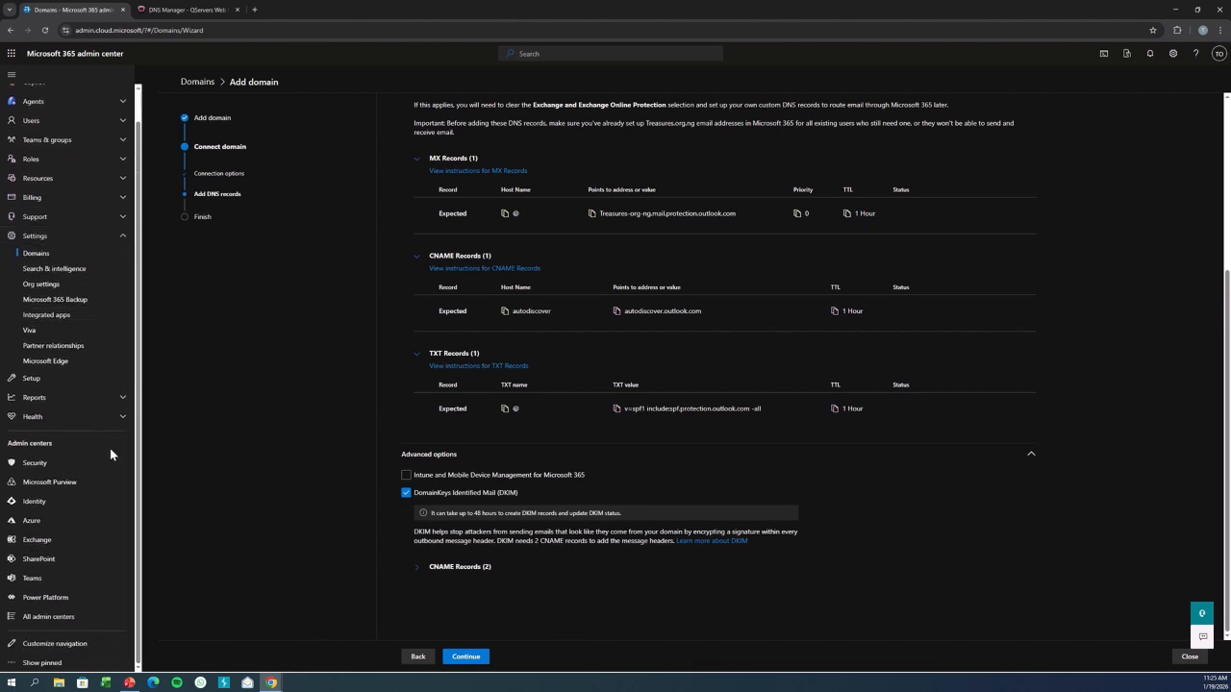
{"action": "left_click", "coordinate": [54, 465]}
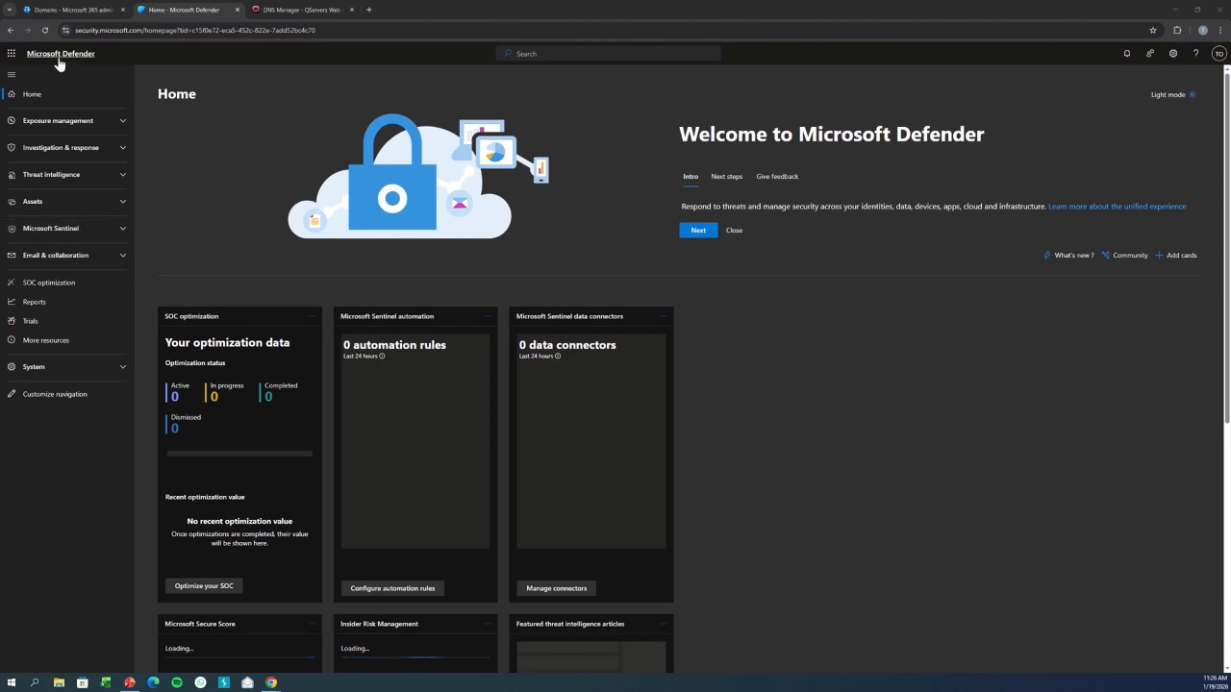
{"action": "left_click", "coordinate": [114, 255]}
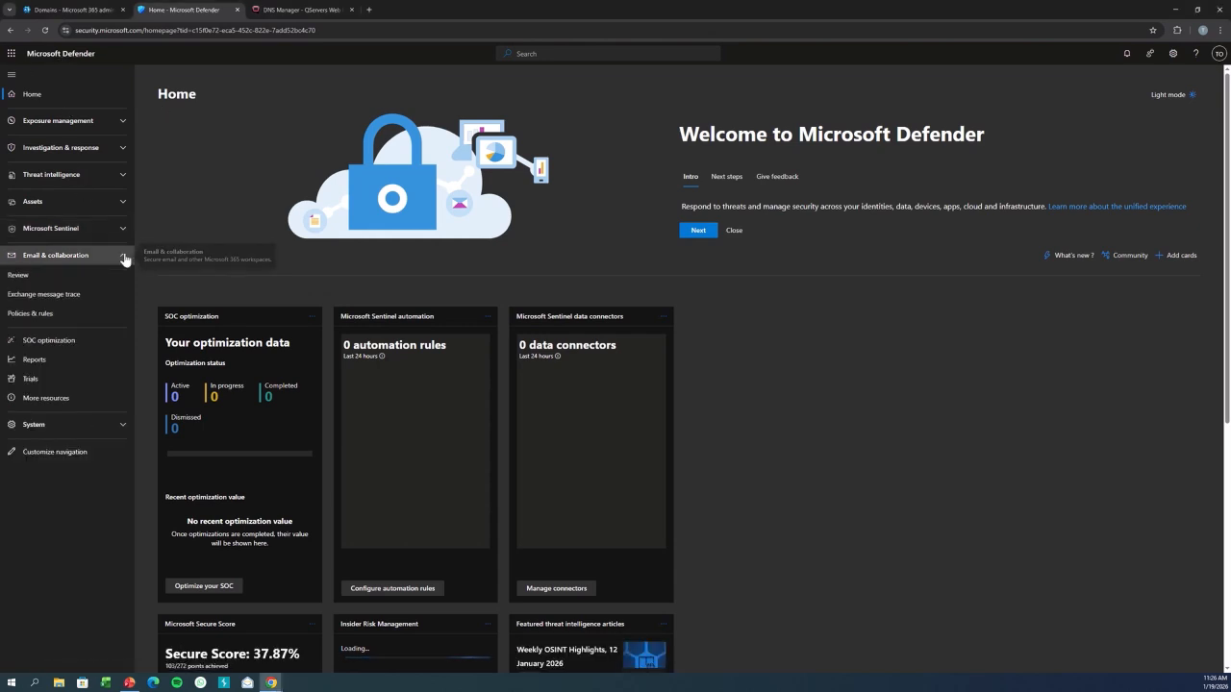
{"action": "left_click", "coordinate": [32, 315]}
{"action": "left_click", "coordinate": [209, 182]}
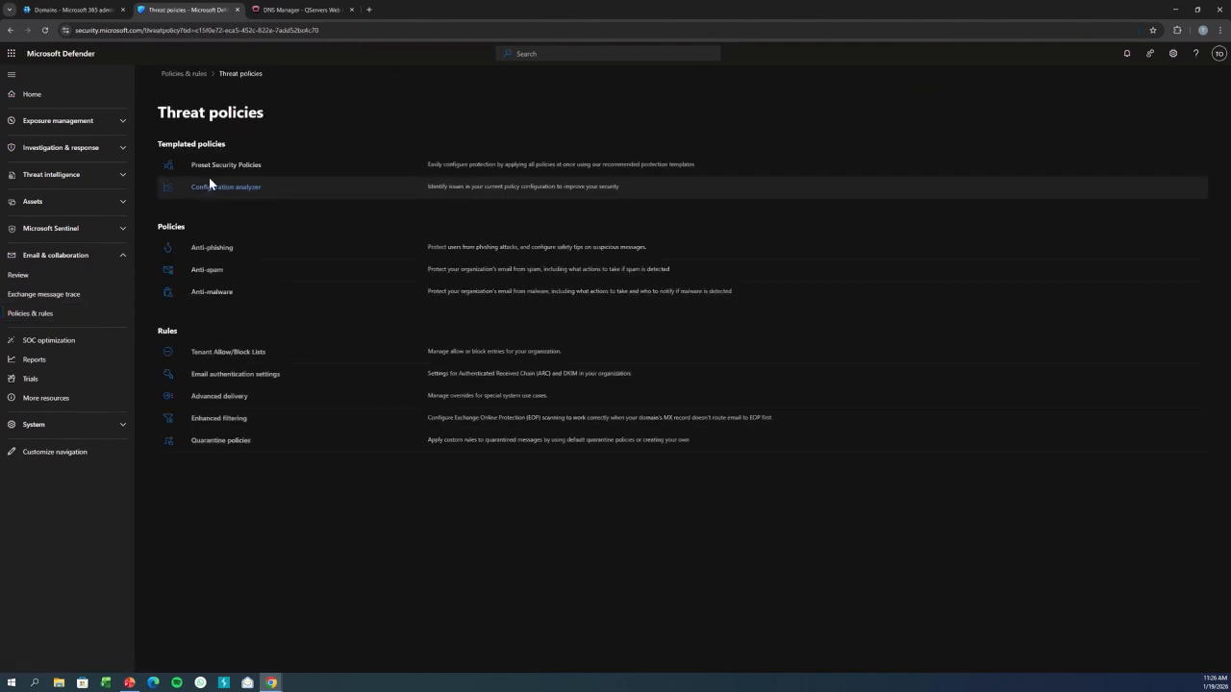
{"action": "left_click", "coordinate": [267, 374]}
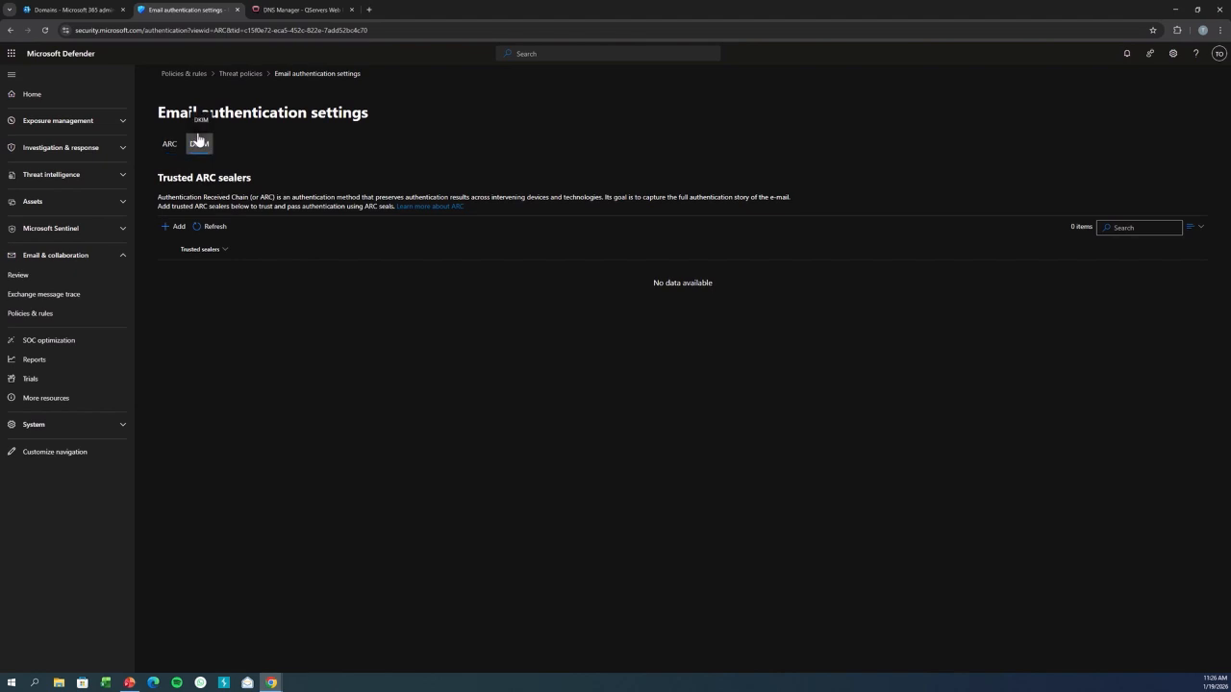
{"action": "left_click", "coordinate": [204, 152]}
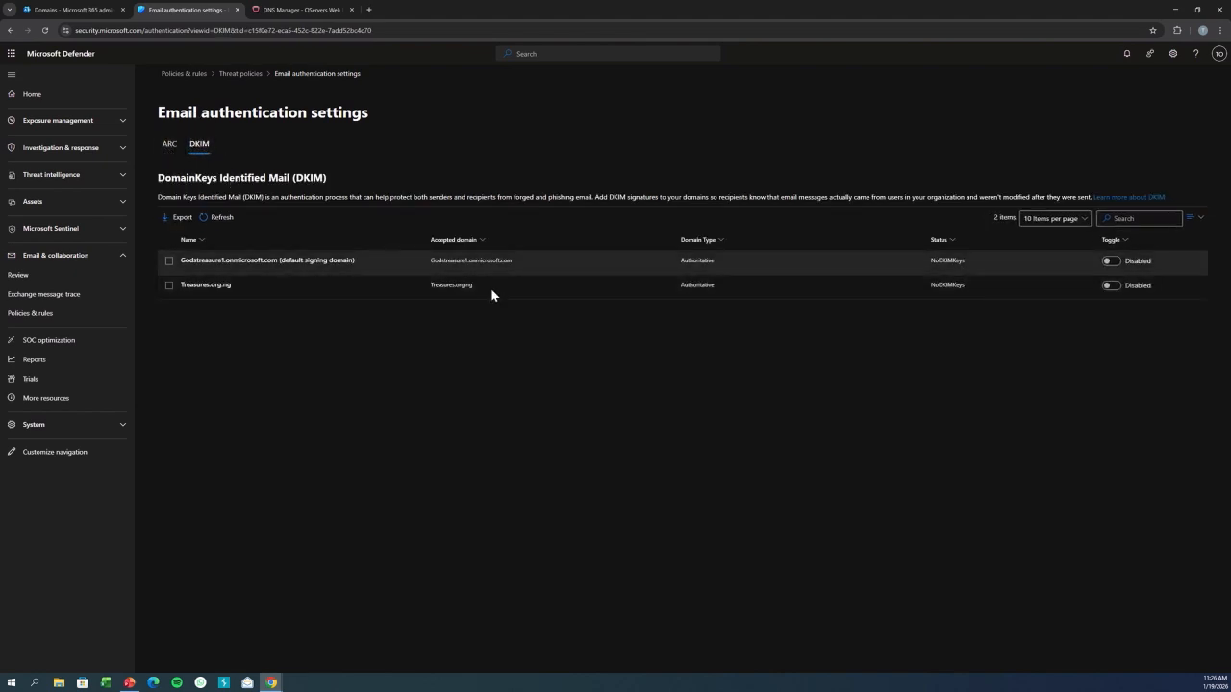
{"action": "left_click", "coordinate": [1112, 286]}
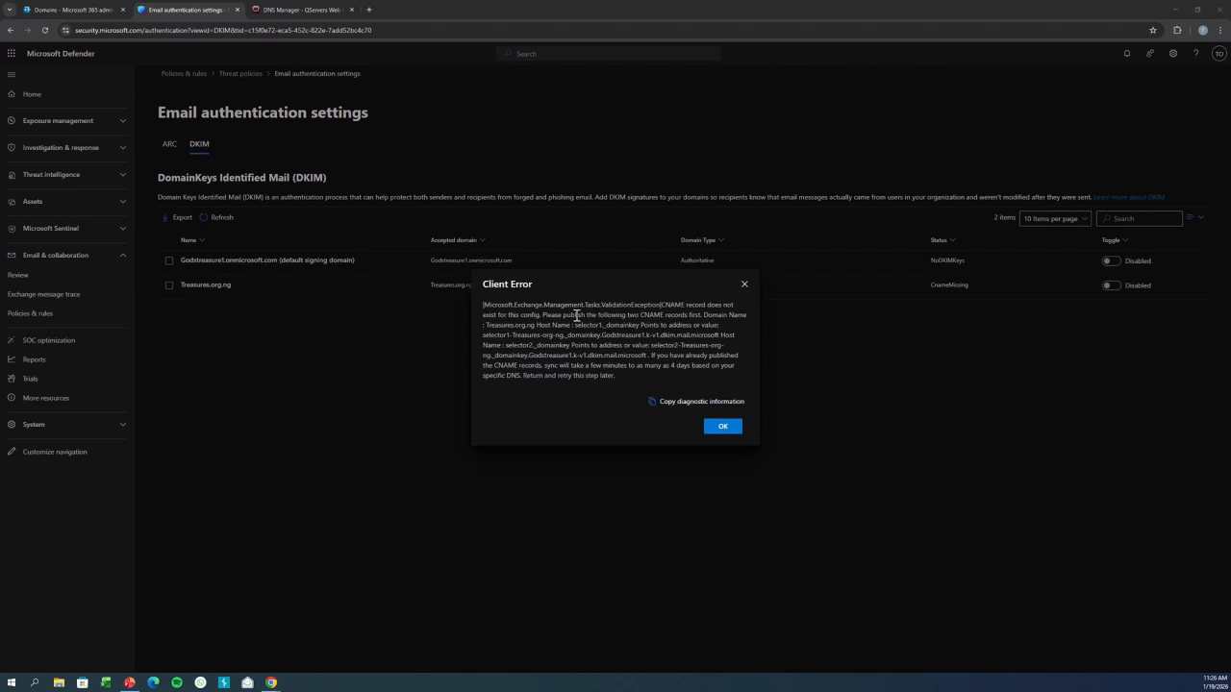
{"action": "left_click_drag", "start_coordinate": [544, 316], "coordinate": [625, 381]}
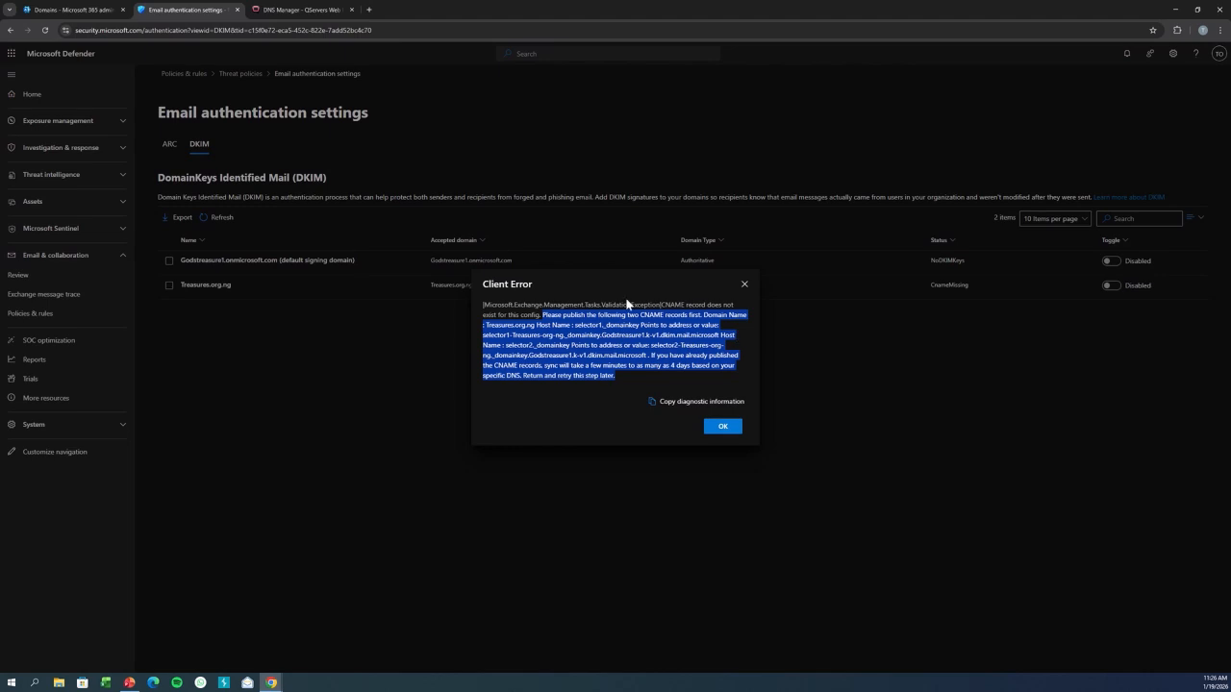
{"action": "left_click", "coordinate": [744, 283]}
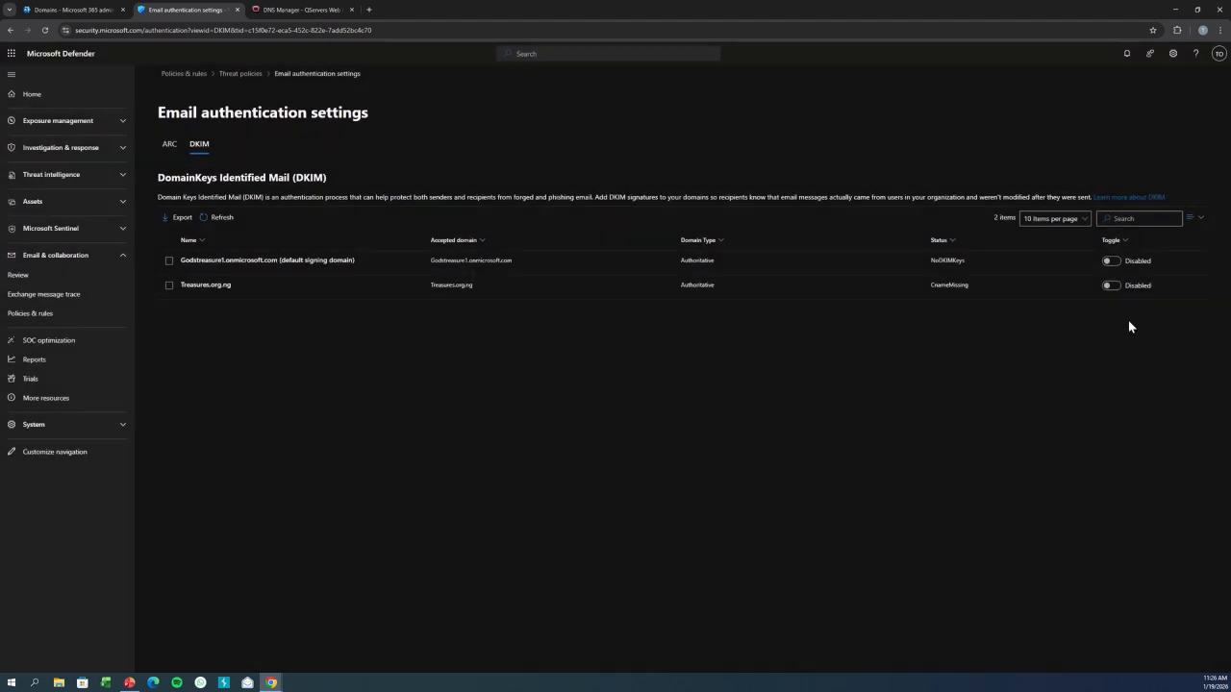
Expand the DKIM CNAME records in the domain wizard and start a new DNS record with host name selector1._domainkey.
{"action": "left_click", "coordinate": [77, 9]}
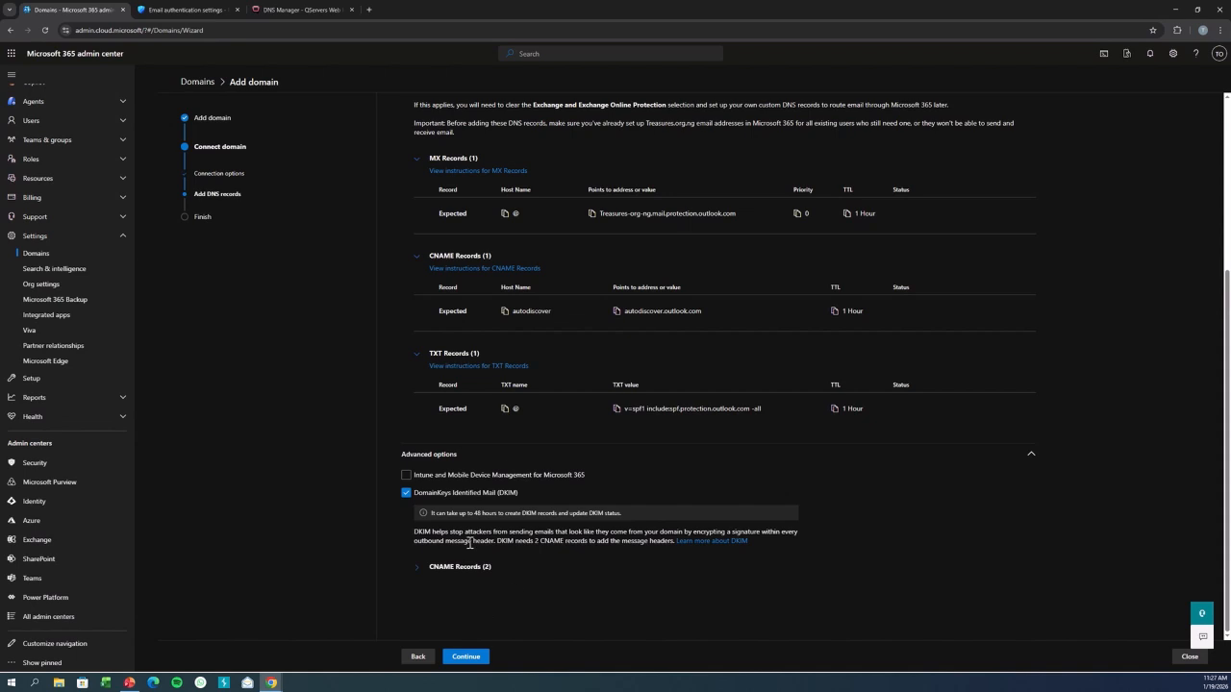
{"action": "left_click", "coordinate": [418, 568]}
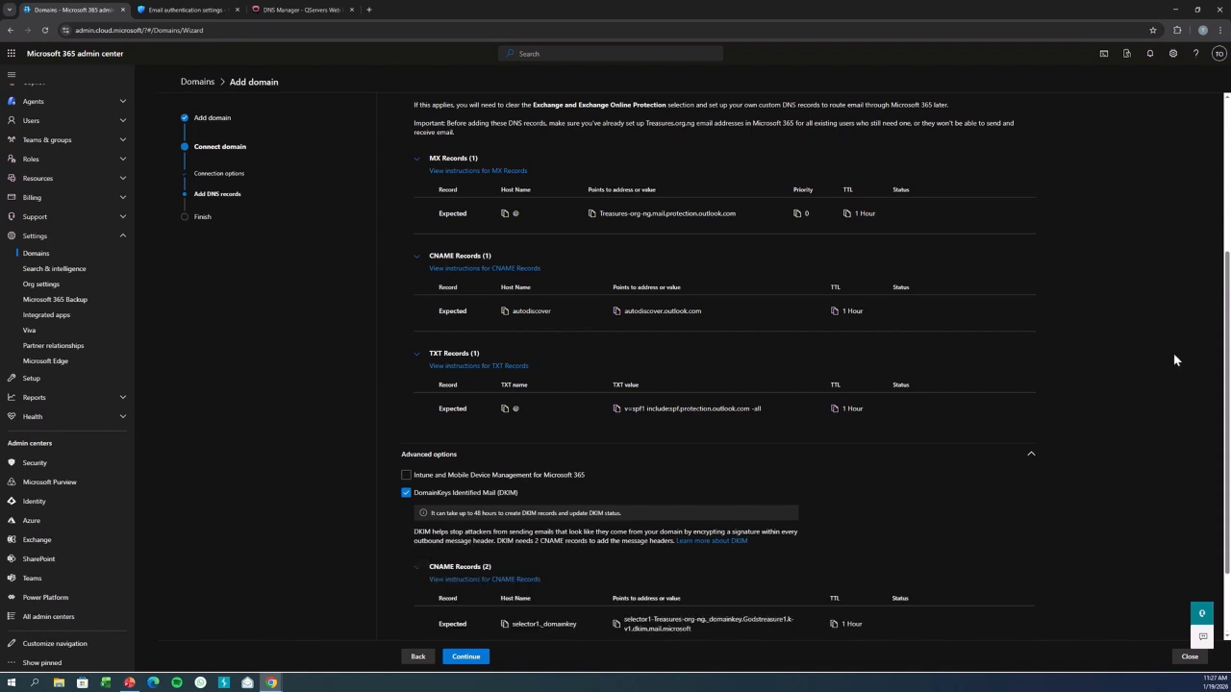
{"action": "scroll", "coordinate": [486, 509], "scroll_direction": "down", "scroll_amount": 1}
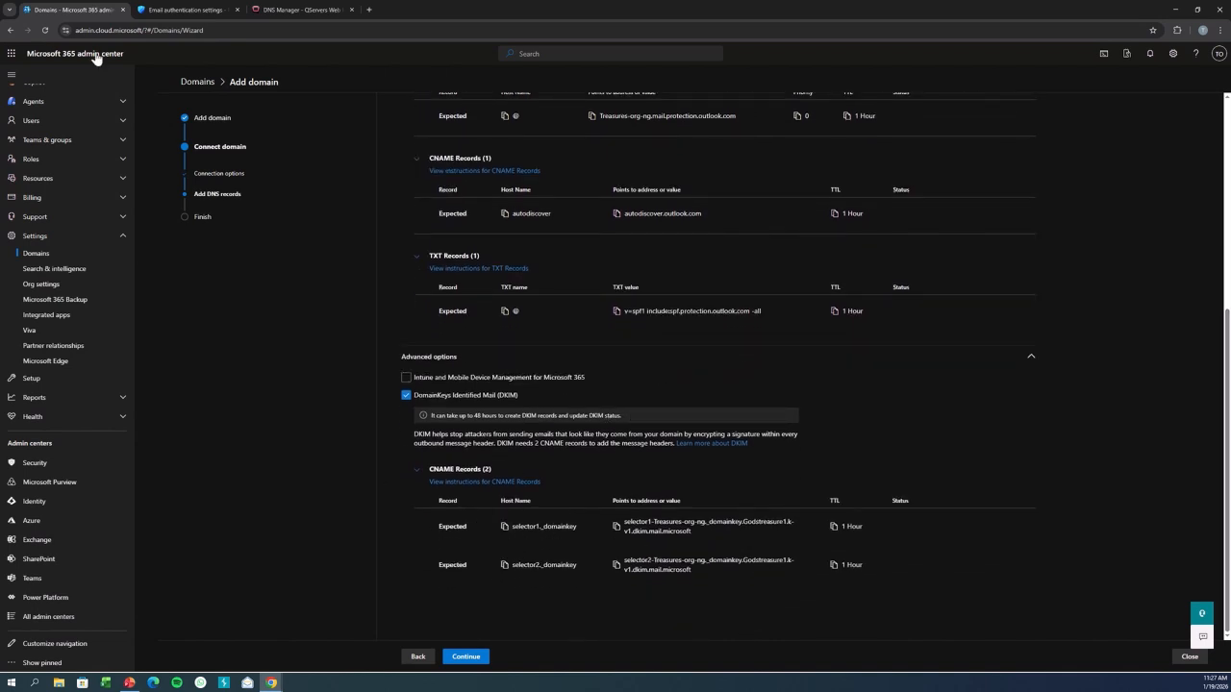
{"action": "left_click", "coordinate": [294, 9]}
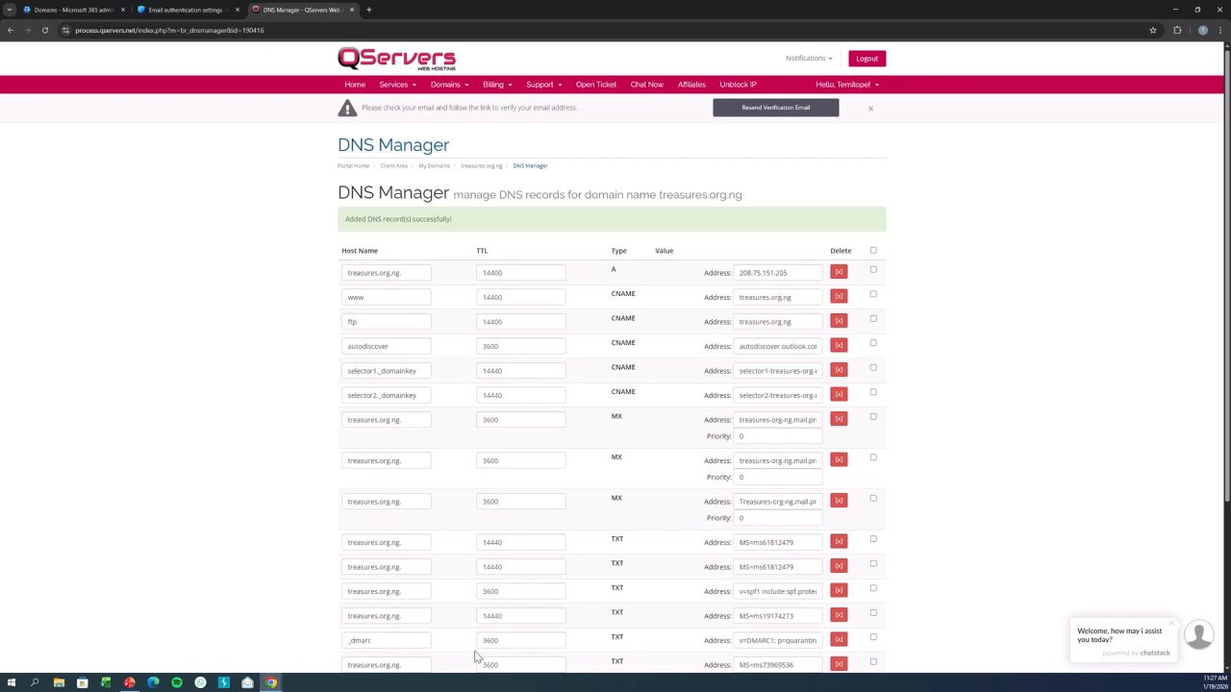
{"action": "scroll", "coordinate": [1220, 355], "scroll_direction": "down", "scroll_amount": 3}
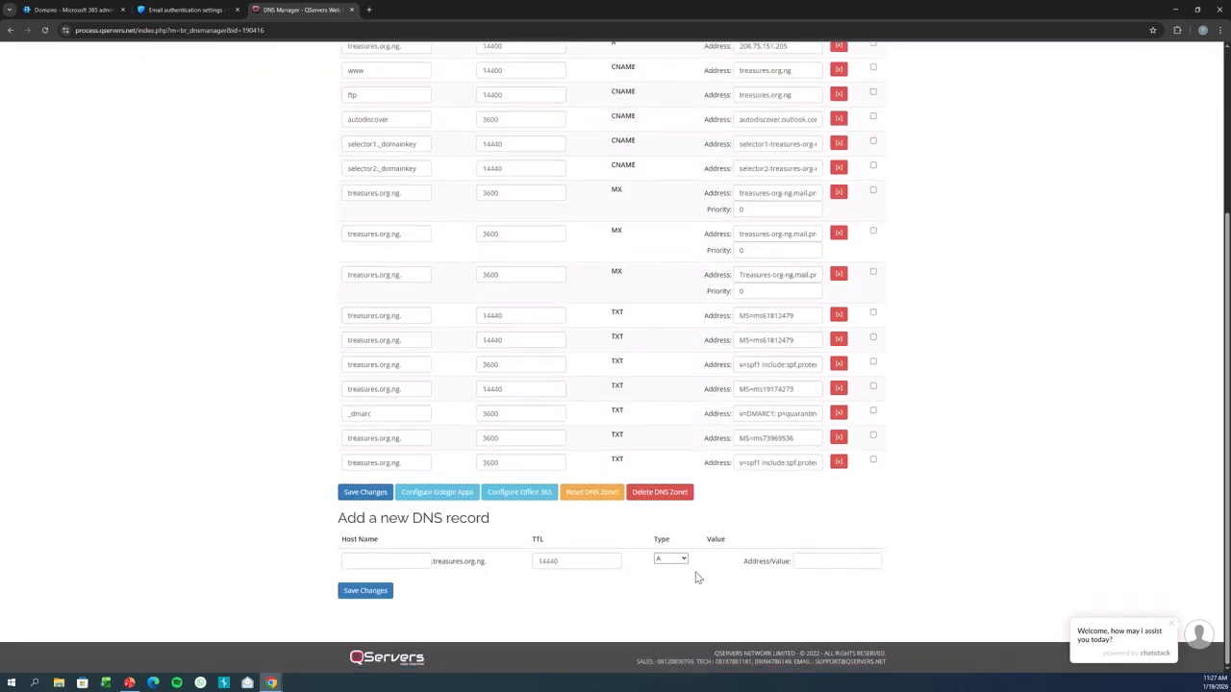
{"action": "left_click", "coordinate": [351, 562]}
{"action": "left_click", "coordinate": [403, 582]}
Paste the selector1 value selector1-Treasures-org-ng._domainkey.Godstreasure1.k-v1.dkim.mail.microsoft, set type CNAME and TTL 3600, and save the record.
{"action": "left_click", "coordinate": [76, 9]}
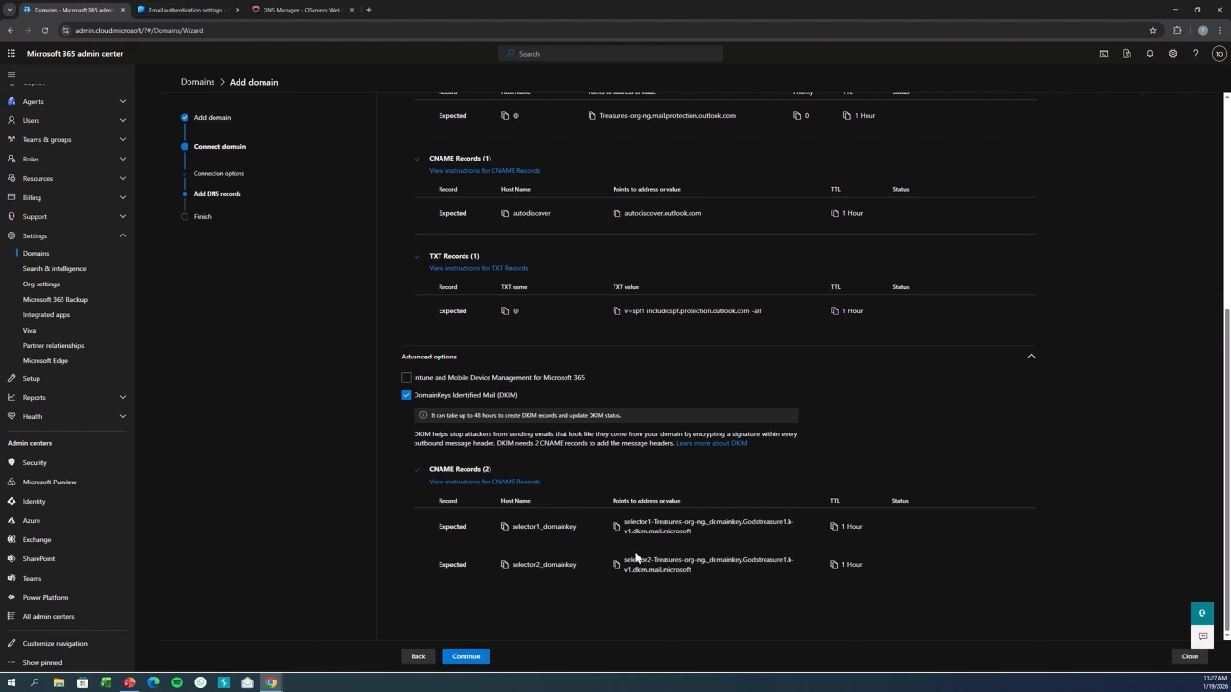
{"action": "left_click", "coordinate": [616, 529]}
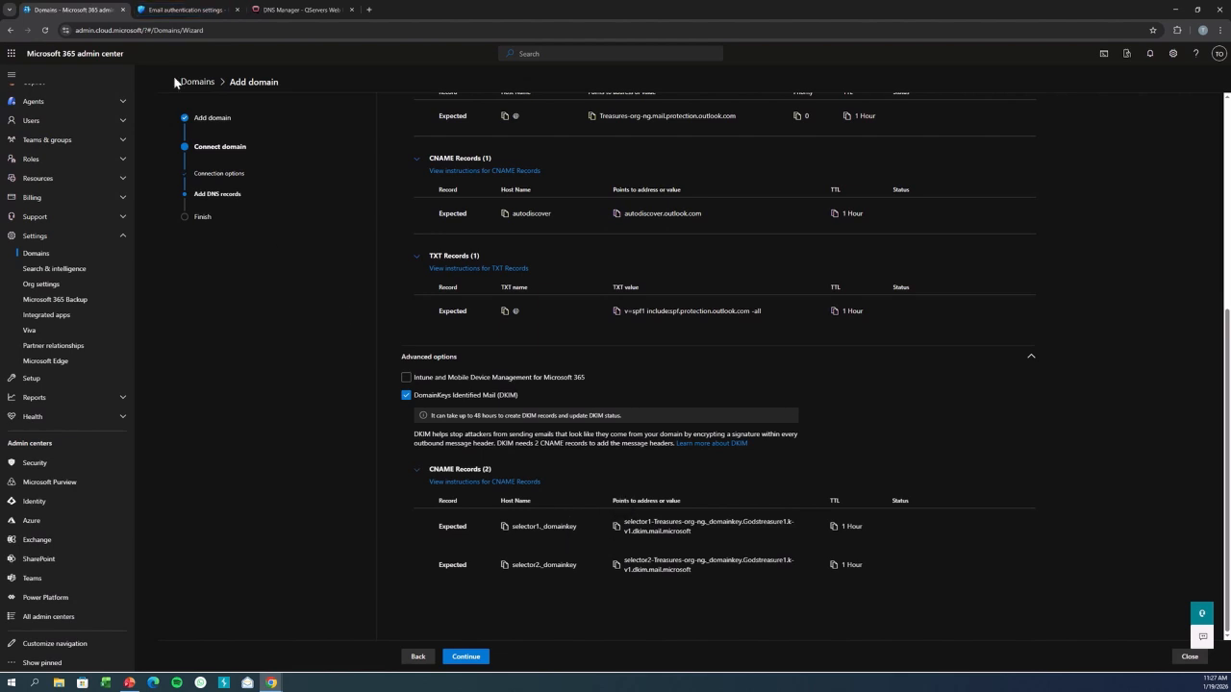
{"action": "left_click", "coordinate": [298, 9]}
{"action": "left_click", "coordinate": [815, 567]}
{"action": "key", "text": "ctrl+v"}
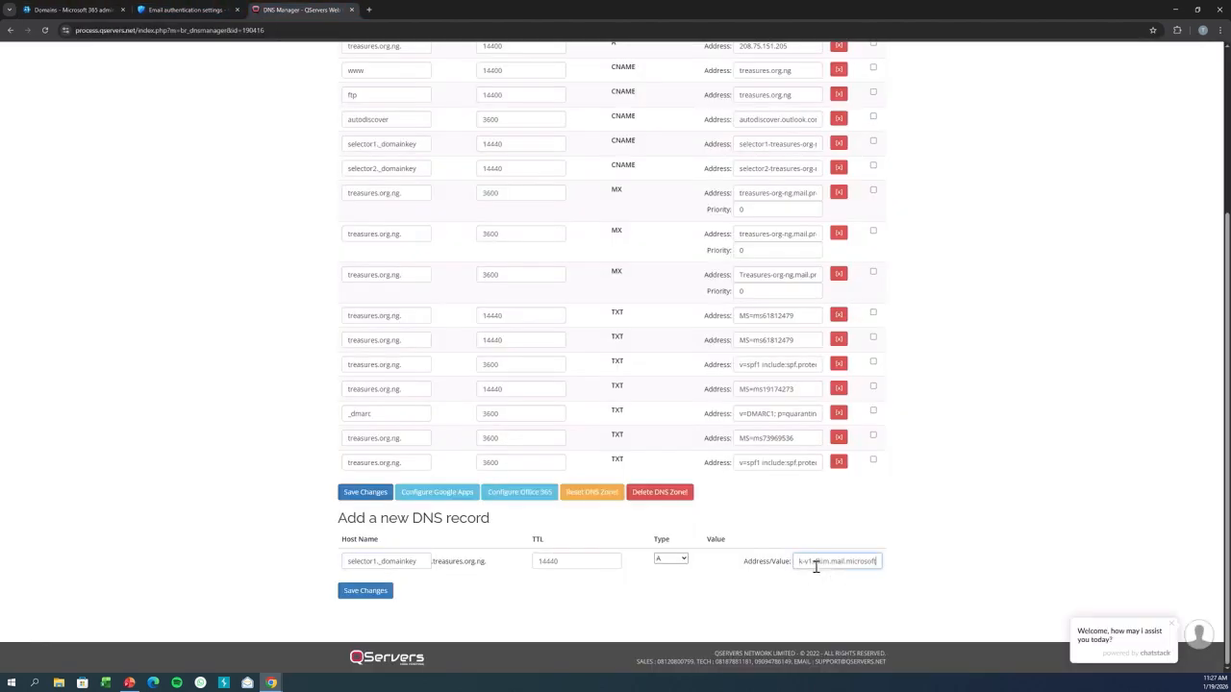
{"action": "left_click", "coordinate": [683, 563]}
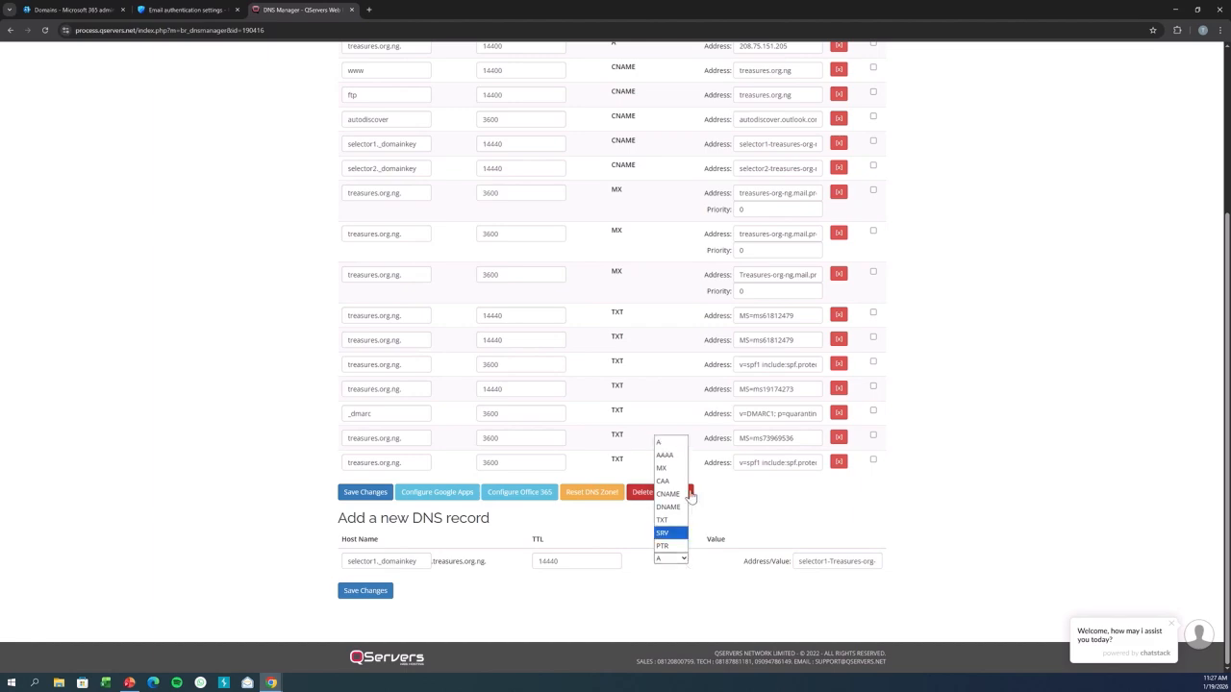
{"action": "left_click", "coordinate": [676, 501]}
{"action": "left_click", "coordinate": [81, 9]}
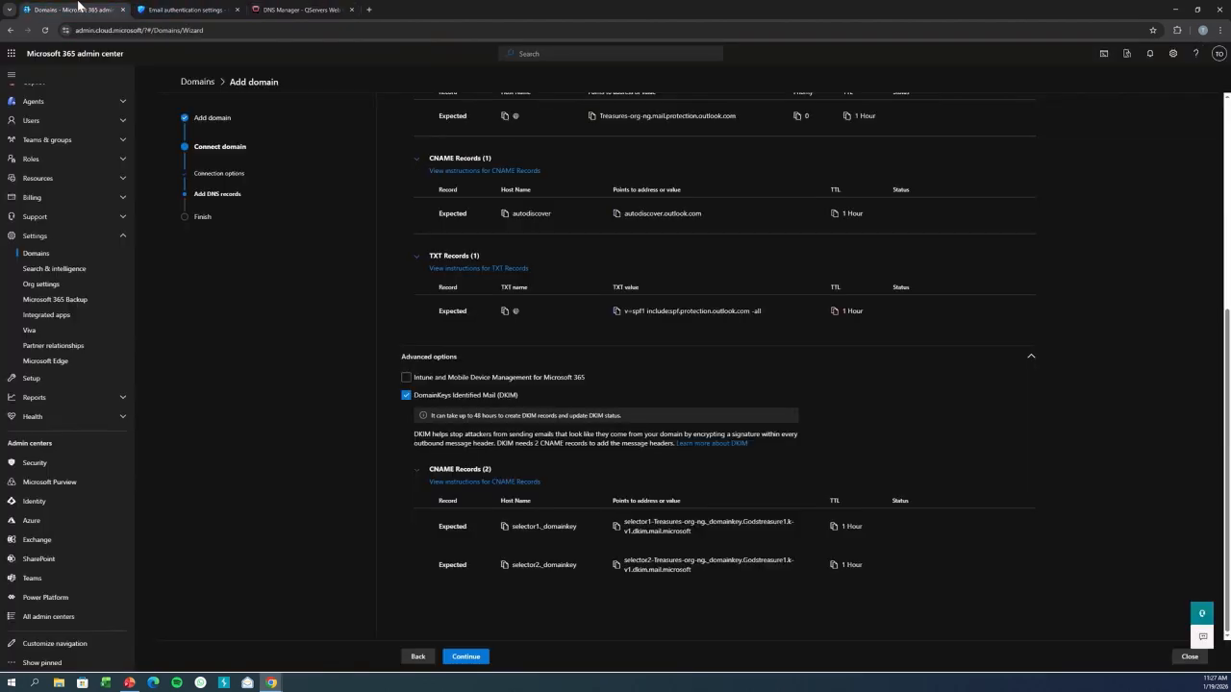
{"action": "left_click", "coordinate": [171, 9]}
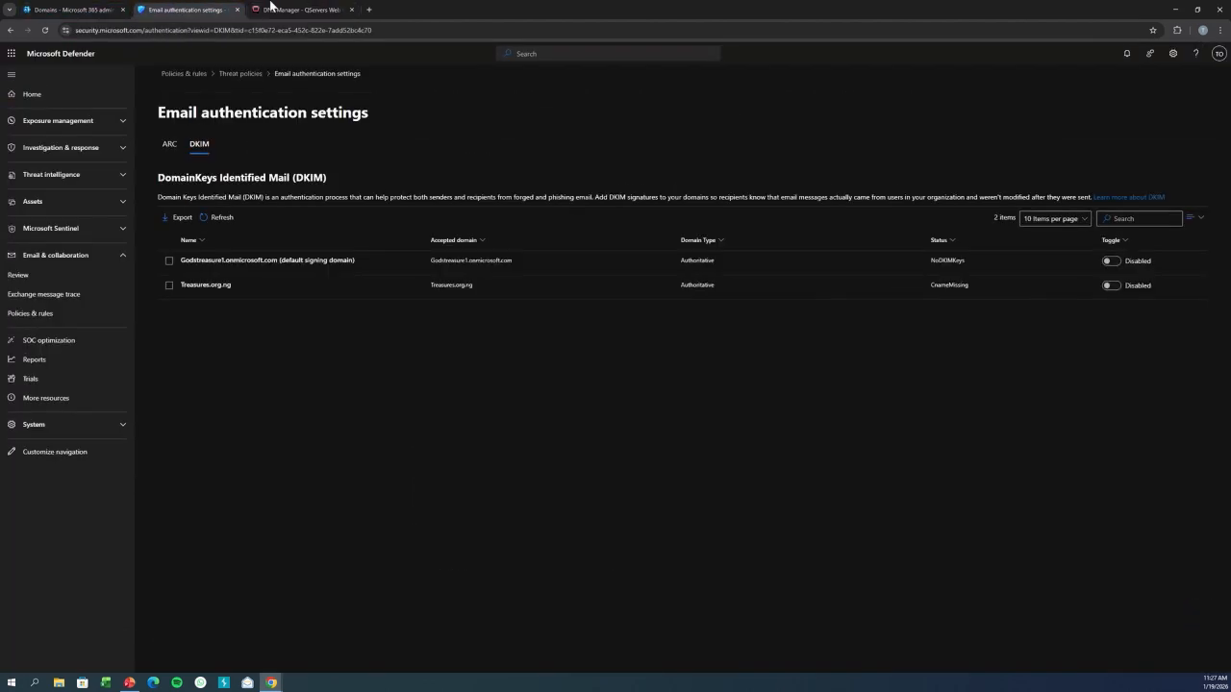
{"action": "left_click", "coordinate": [293, 8]}
{"action": "double_click", "coordinate": [561, 563]}
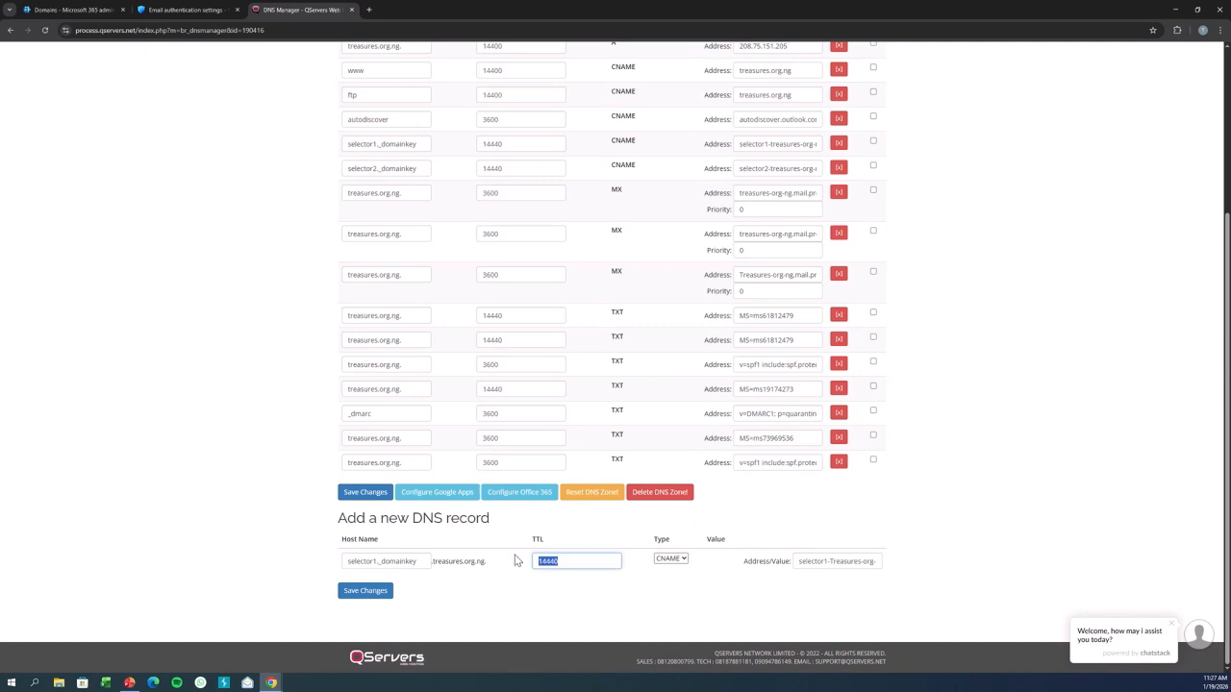
{"action": "type", "text": "3600"}
{"action": "left_click", "coordinate": [375, 594]}
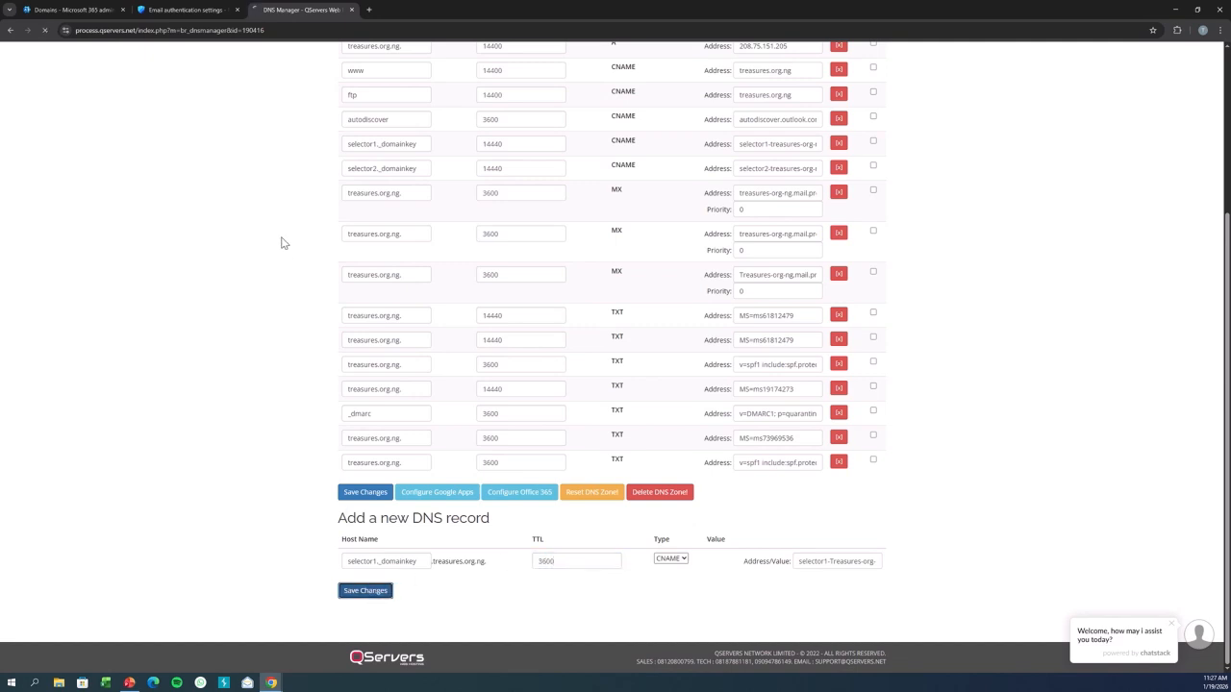
Copy the selector2 host name from the wizard and paste it as a new DNS record's host name.
{"action": "left_click", "coordinate": [72, 9]}
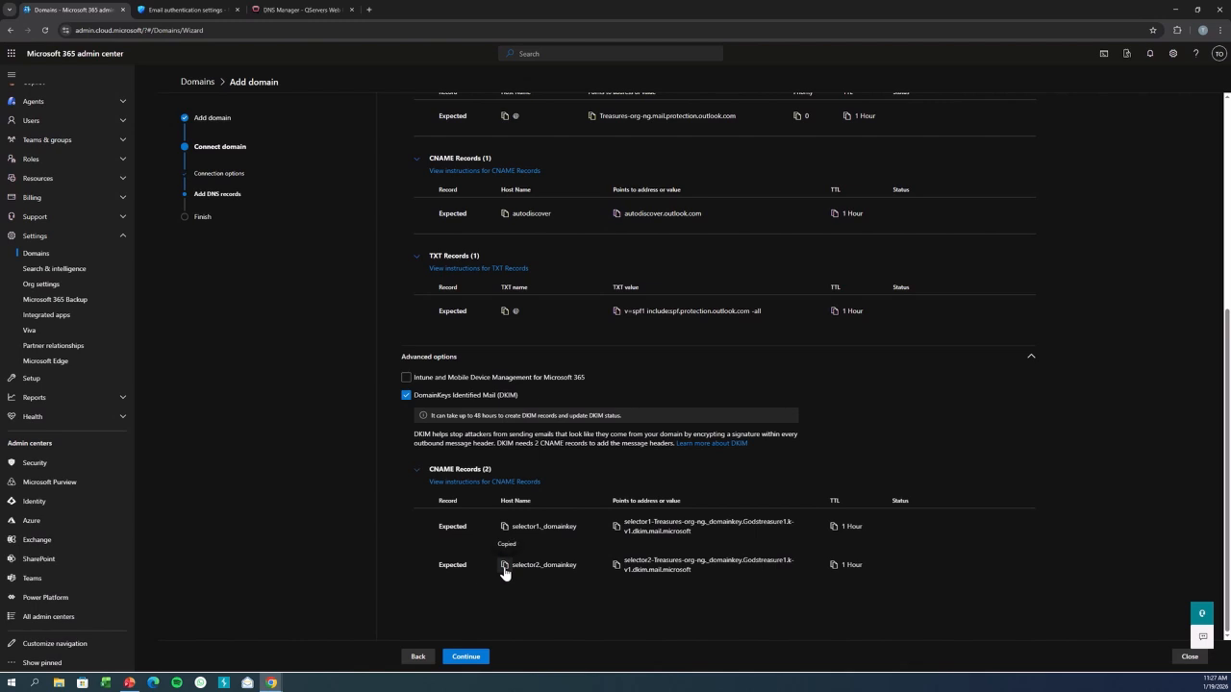
{"action": "left_click", "coordinate": [309, 9]}
{"action": "left_click_drag", "start_coordinate": [308, 8], "coordinate": [192, 8]}
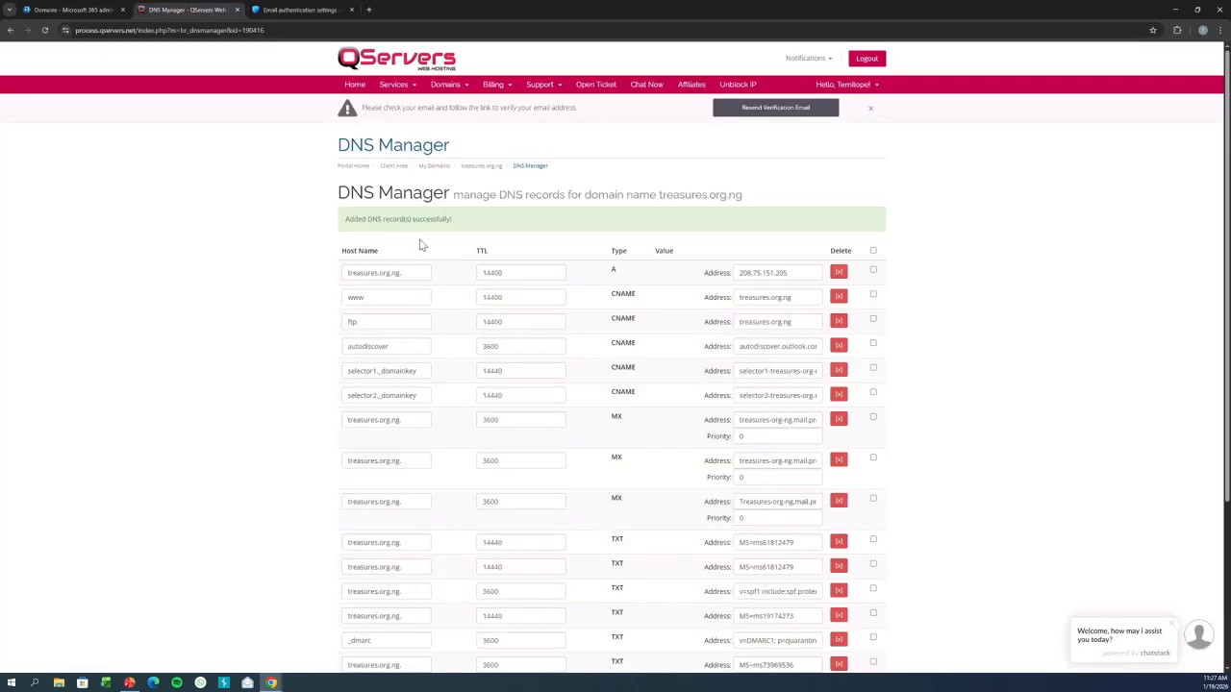
{"action": "scroll", "coordinate": [1226, 337], "scroll_direction": "down", "scroll_amount": 3}
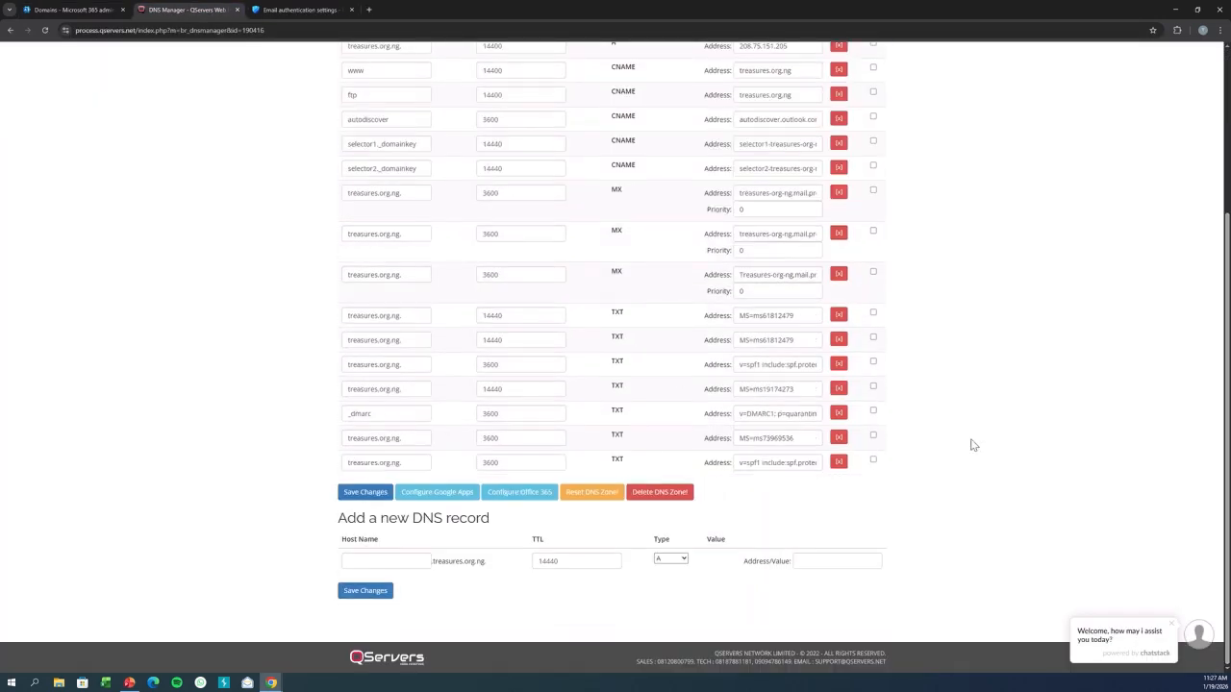
{"action": "left_click", "coordinate": [409, 565]}
{"action": "key", "text": "ctrl+v"}
Set TTL 3600 and type CNAME, paste the selector2 DKIM value as the address, and save the record.
{"action": "double_click", "coordinate": [555, 565]}
{"action": "type", "text": "3600"}
{"action": "left_click", "coordinate": [681, 560]}
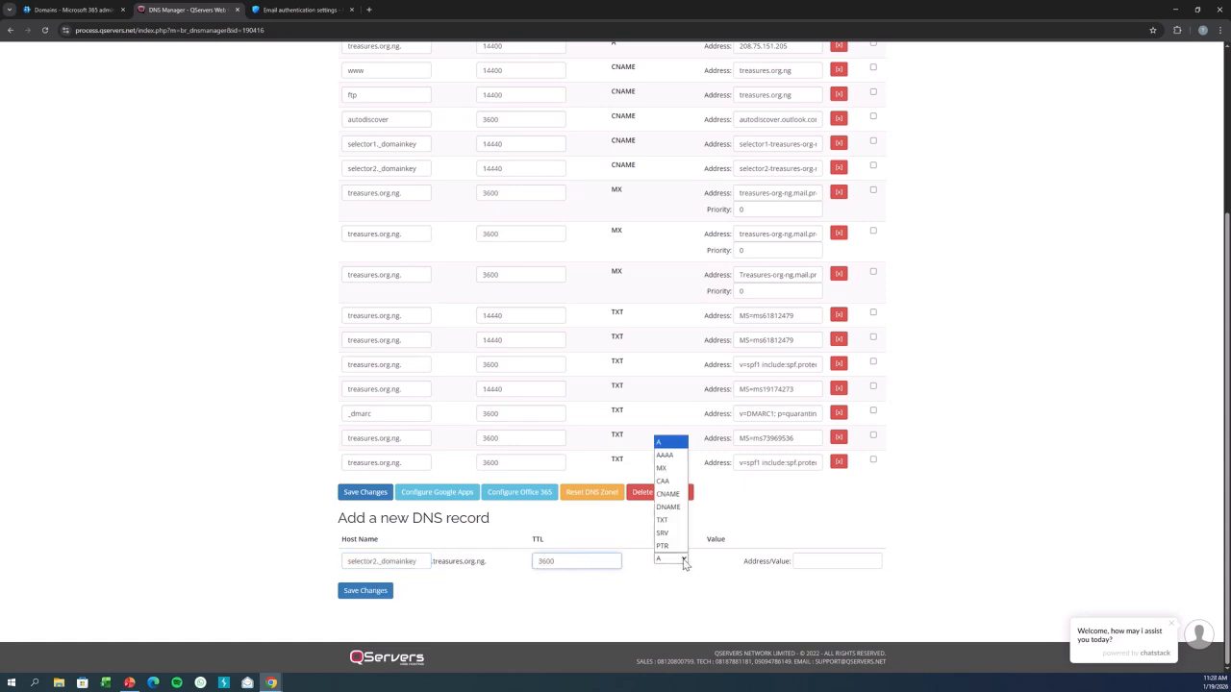
{"action": "left_click", "coordinate": [667, 493]}
{"action": "left_click", "coordinate": [79, 9]}
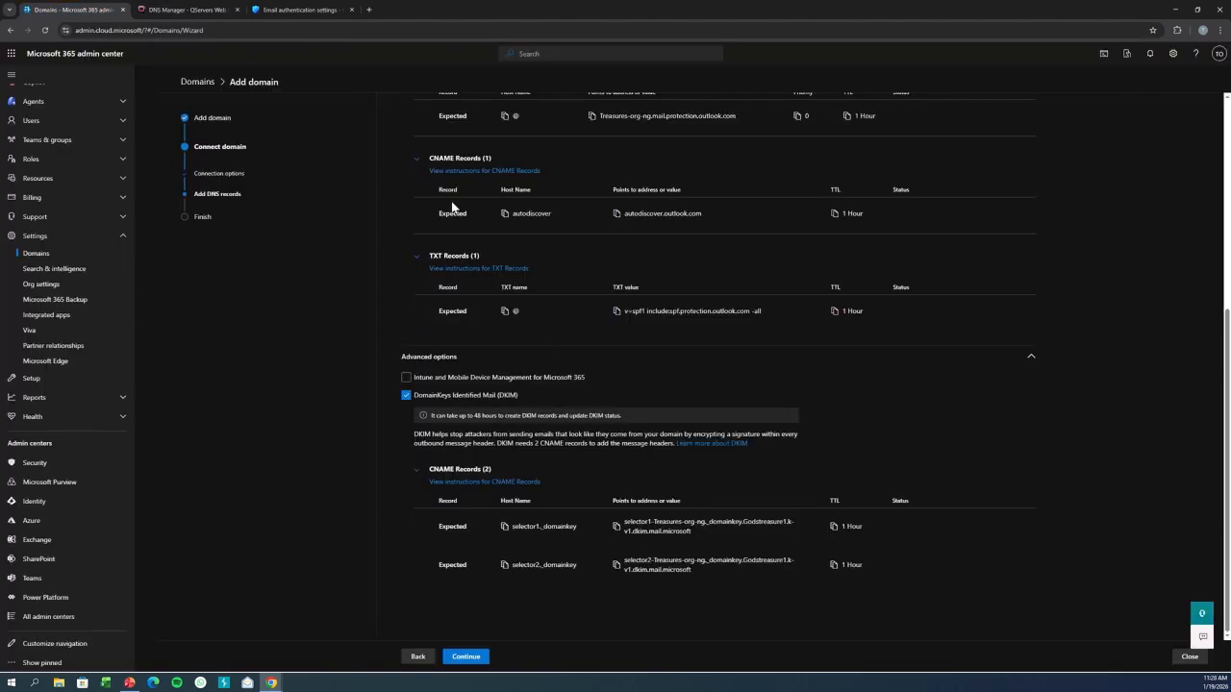
{"action": "left_click", "coordinate": [184, 10]}
{"action": "left_click", "coordinate": [831, 561]}
{"action": "key", "text": "ctrl+v"}
{"action": "left_click", "coordinate": [367, 593]}
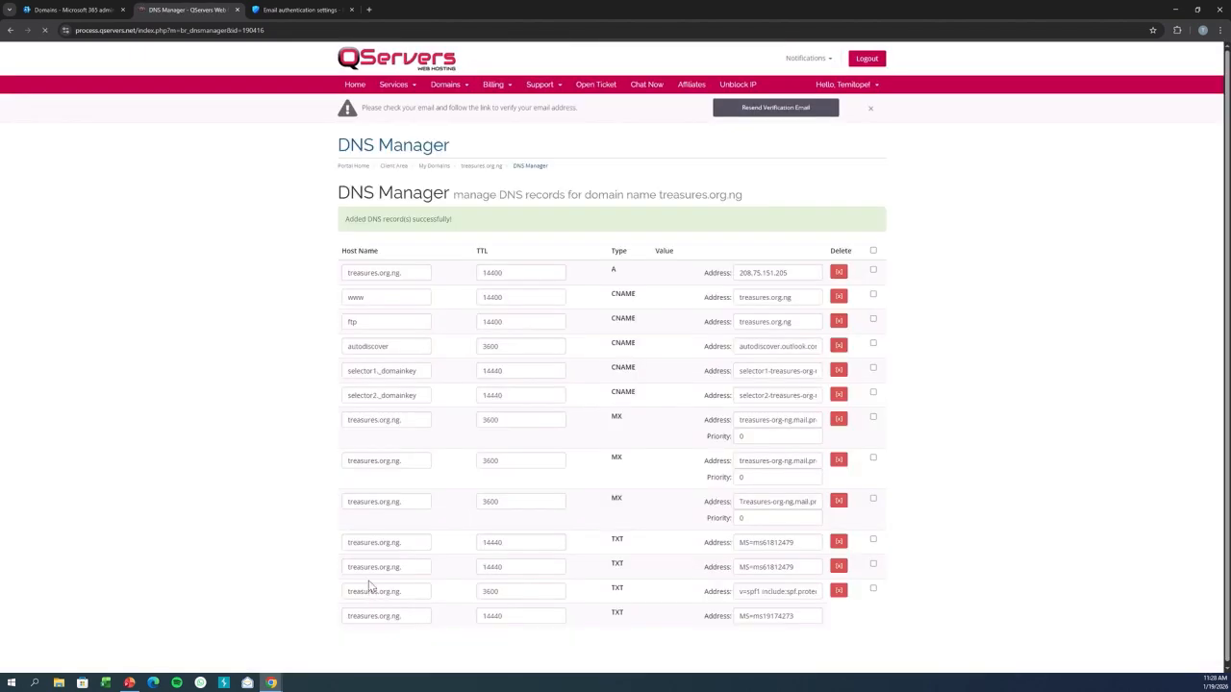
Continue the domain wizard so it checks the added DNS records, and review the results.
{"action": "scroll", "coordinate": [1135, 317], "scroll_direction": "down", "scroll_amount": 3}
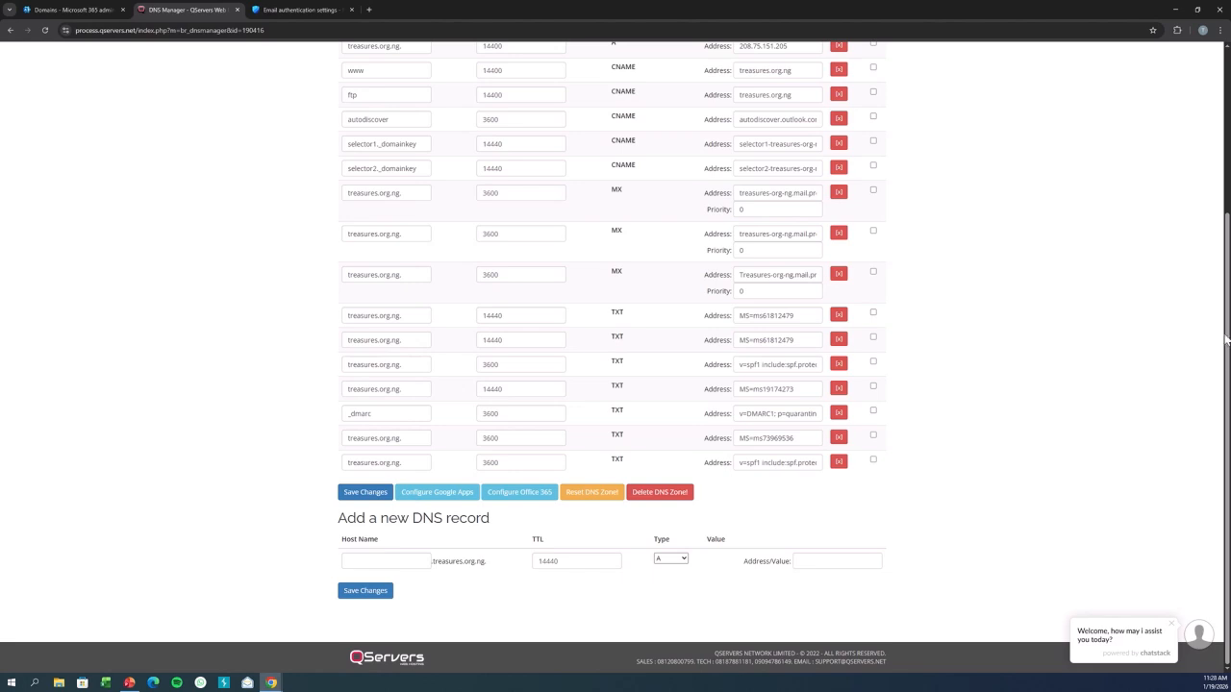
{"action": "scroll", "coordinate": [931, 241], "scroll_direction": "up", "scroll_amount": 1}
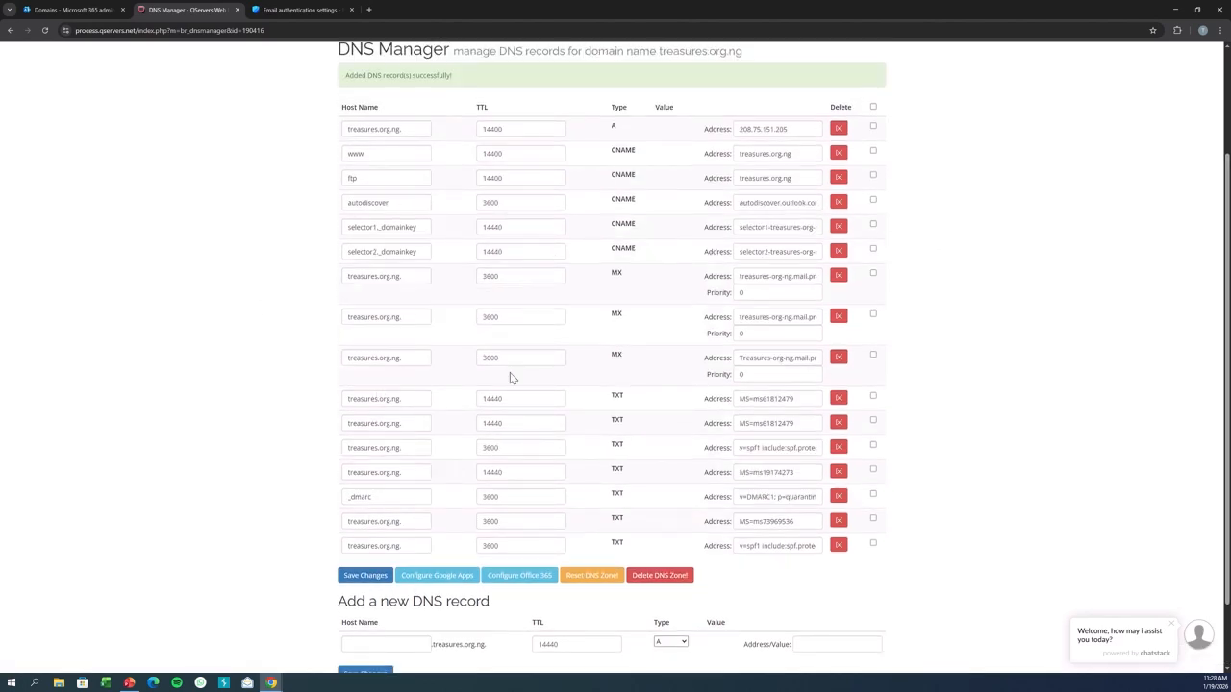
{"action": "left_click", "coordinate": [295, 9]}
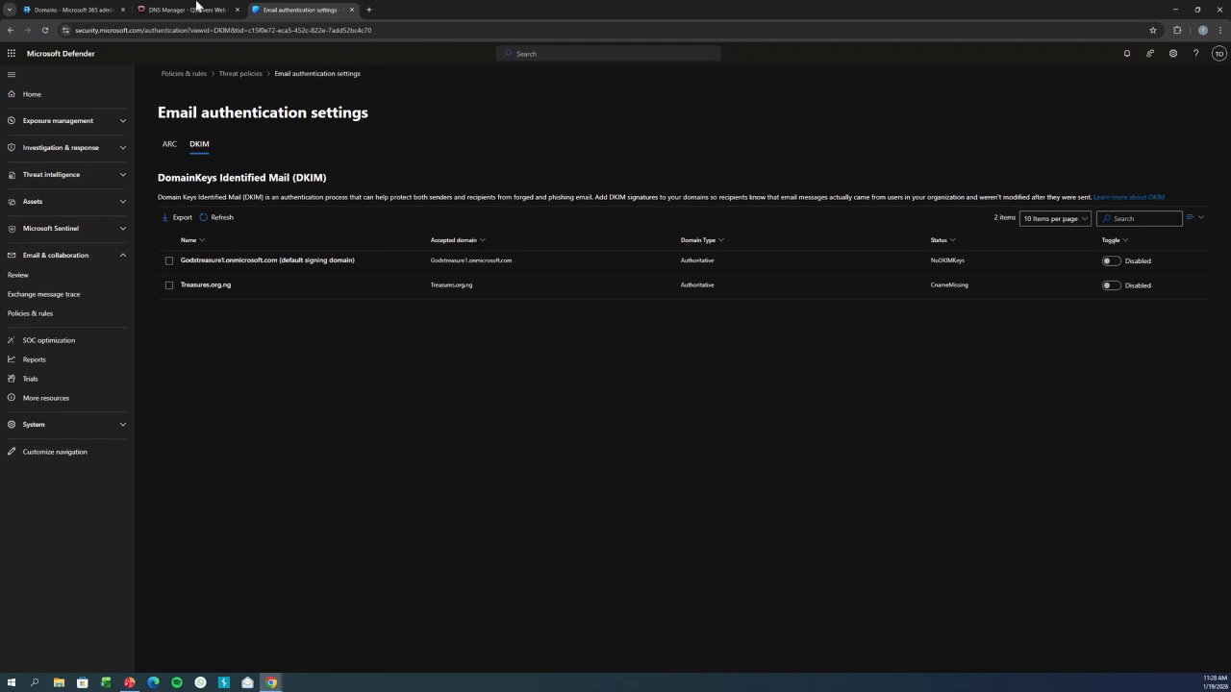
{"action": "left_click", "coordinate": [69, 8]}
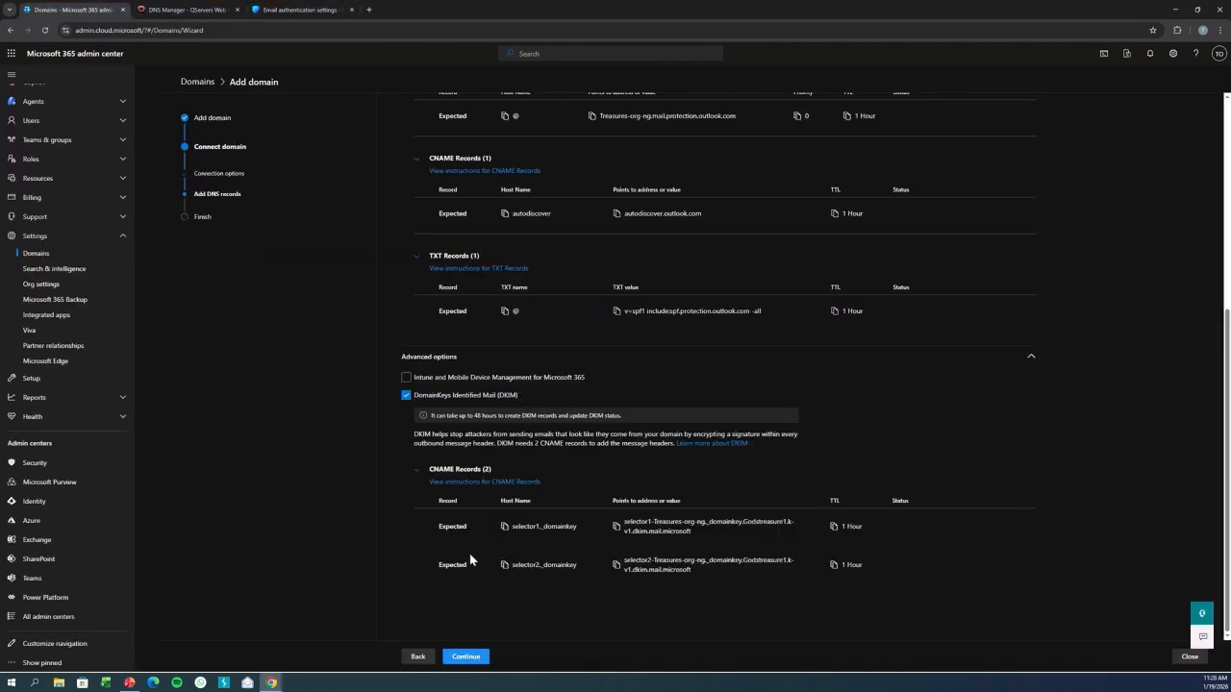
{"action": "left_click", "coordinate": [467, 657]}
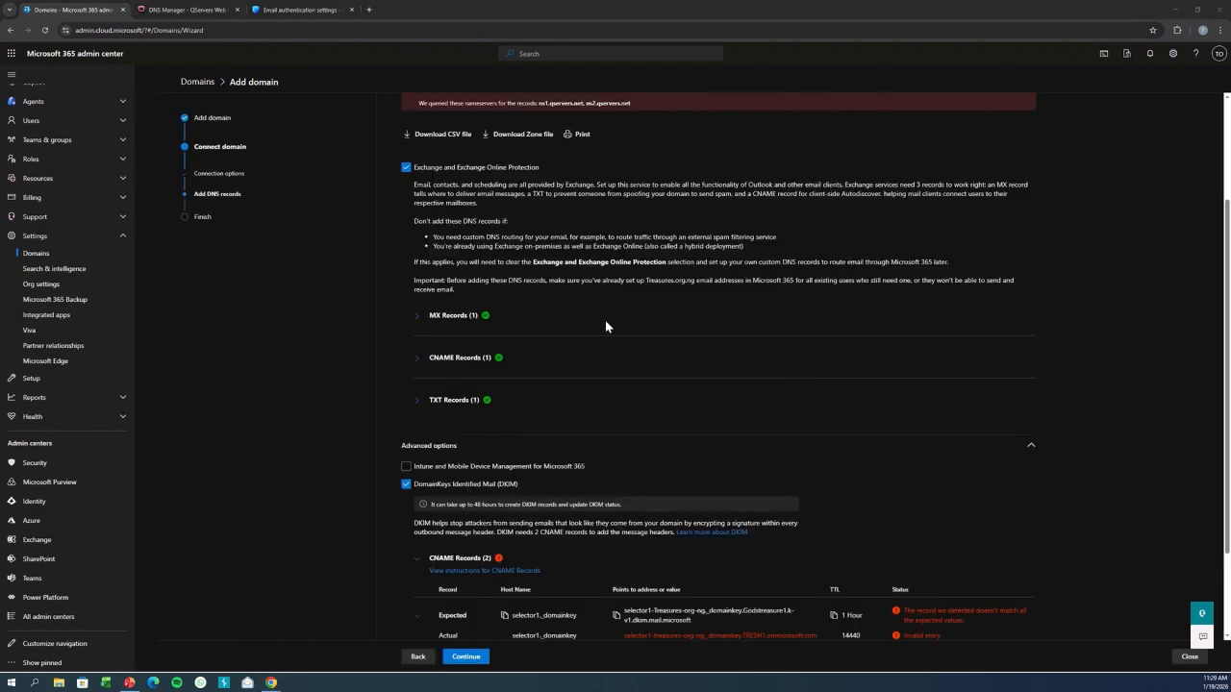
{"action": "scroll", "coordinate": [1216, 181], "scroll_direction": "up", "scroll_amount": 3}
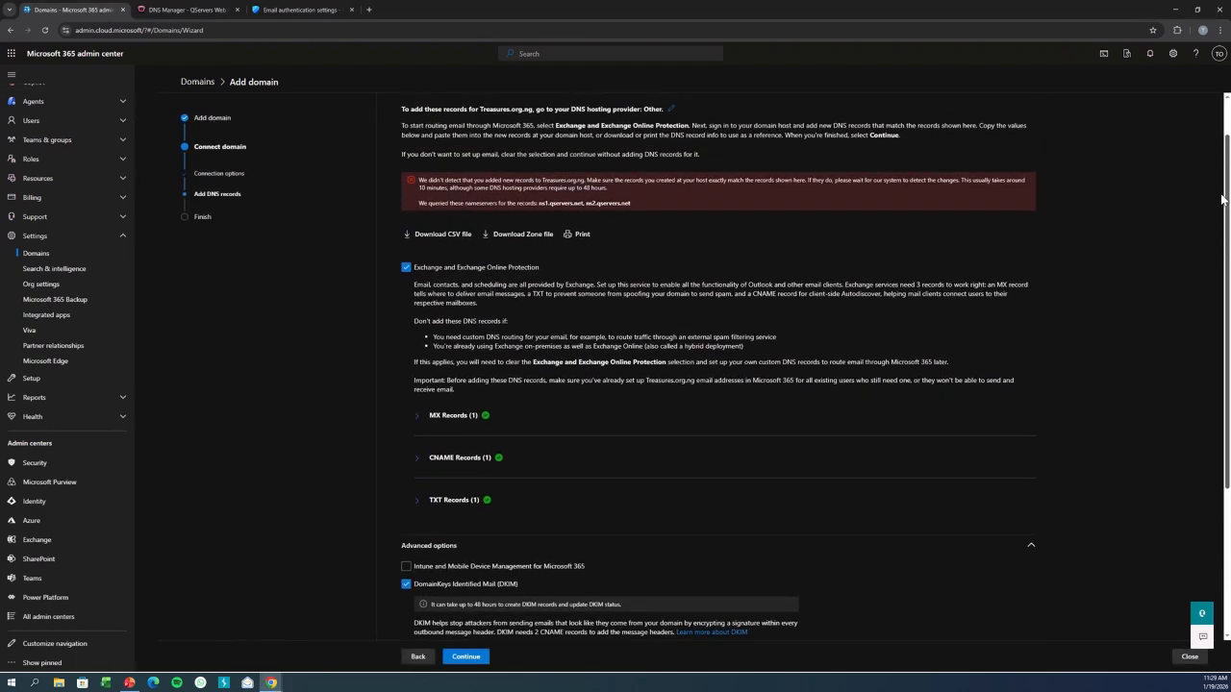
{"action": "left_click_drag", "start_coordinate": [1218, 182], "coordinate": [1217, 177]}
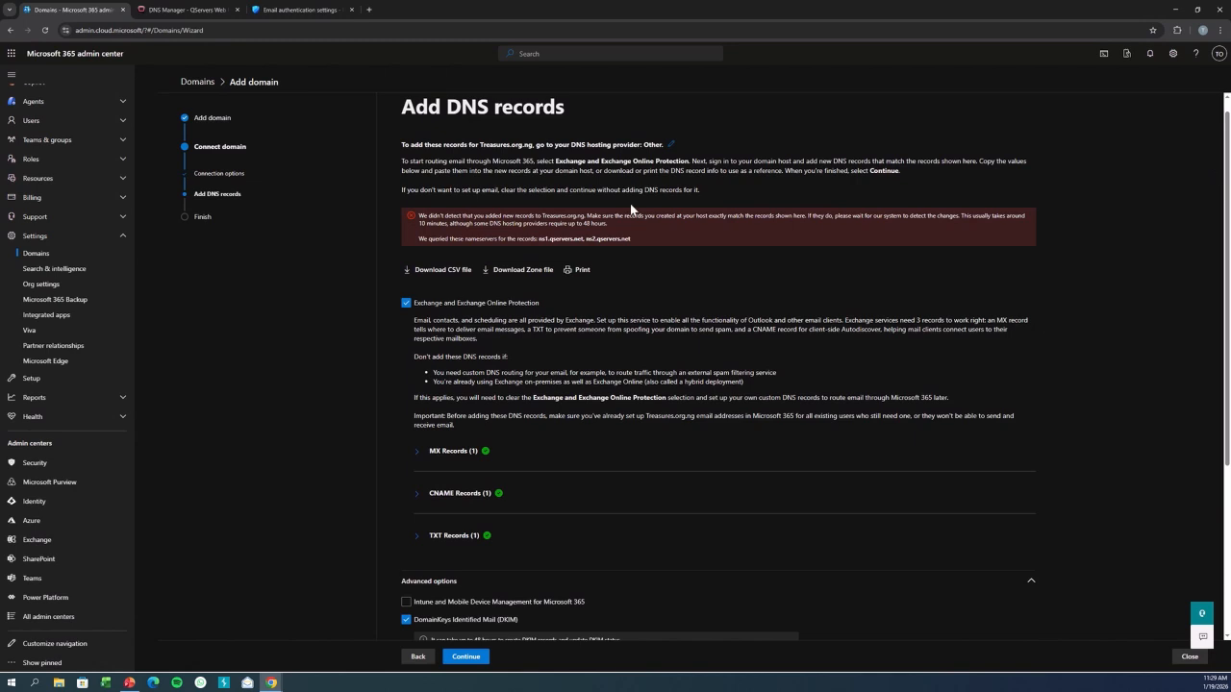
Expand the MX, CNAME and TXT record sections in the domain wizard and review each record's status.
{"action": "left_click", "coordinate": [417, 452]}
{"action": "left_click", "coordinate": [417, 549]}
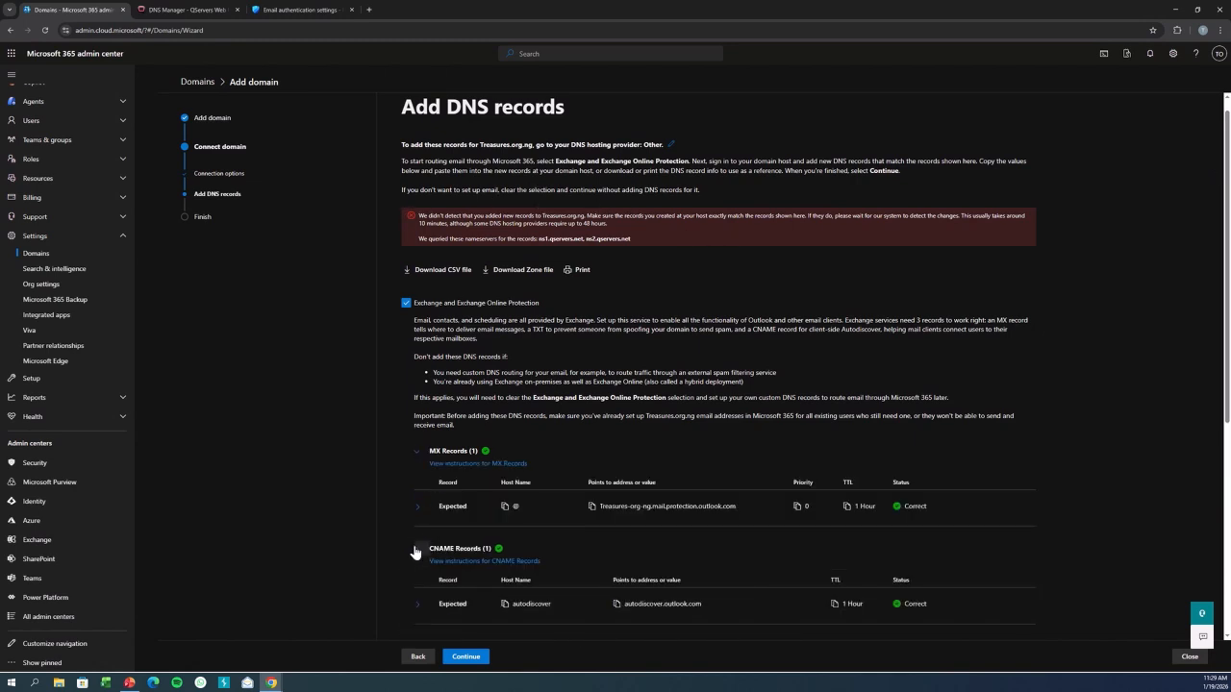
{"action": "scroll", "coordinate": [1228, 370], "scroll_direction": "down", "scroll_amount": 3}
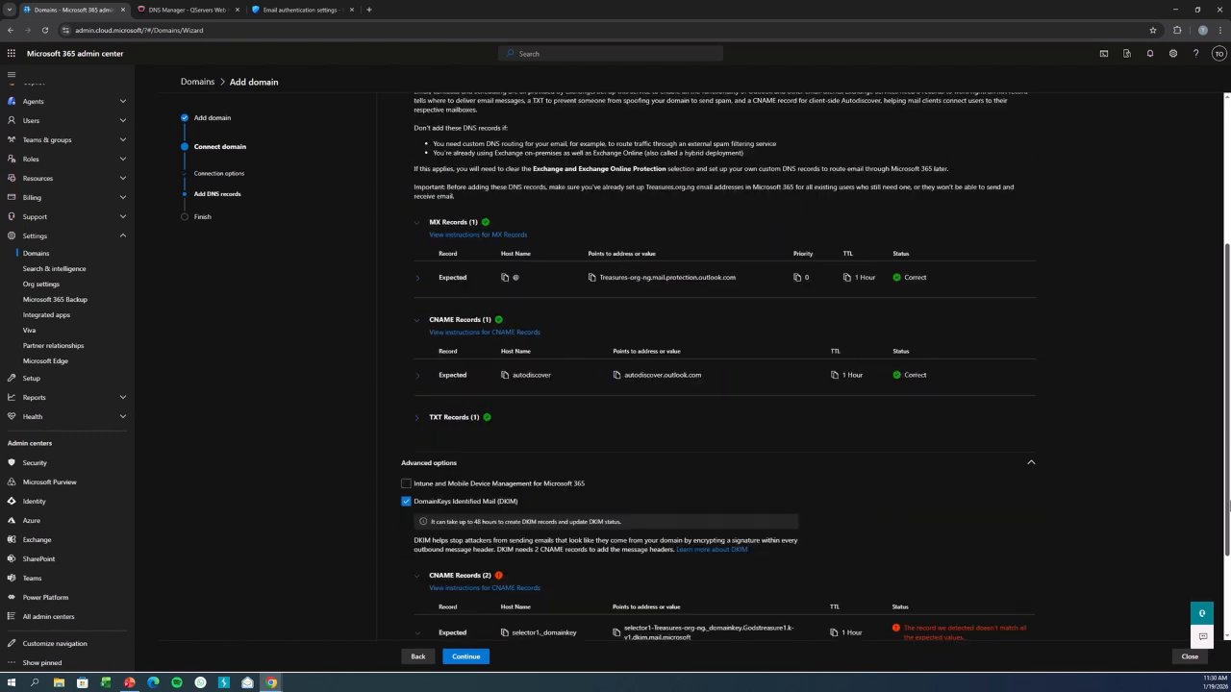
{"action": "left_click", "coordinate": [419, 411]}
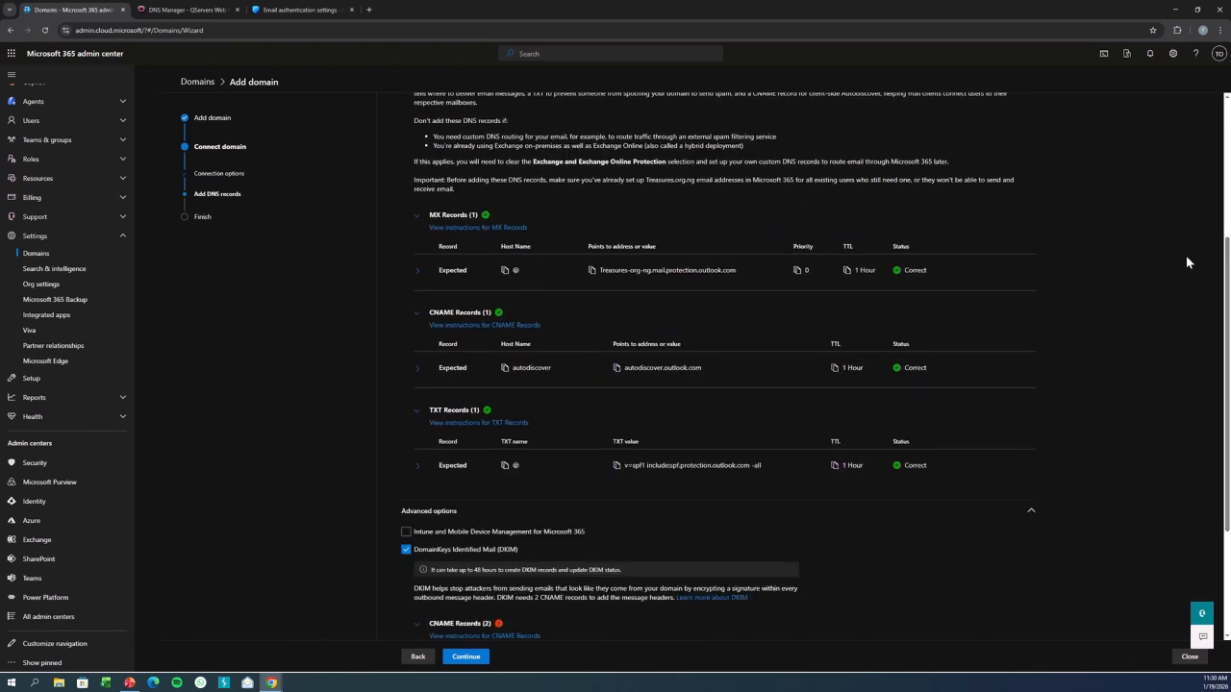
{"action": "scroll", "coordinate": [1227, 385], "scroll_direction": "down", "scroll_amount": 2}
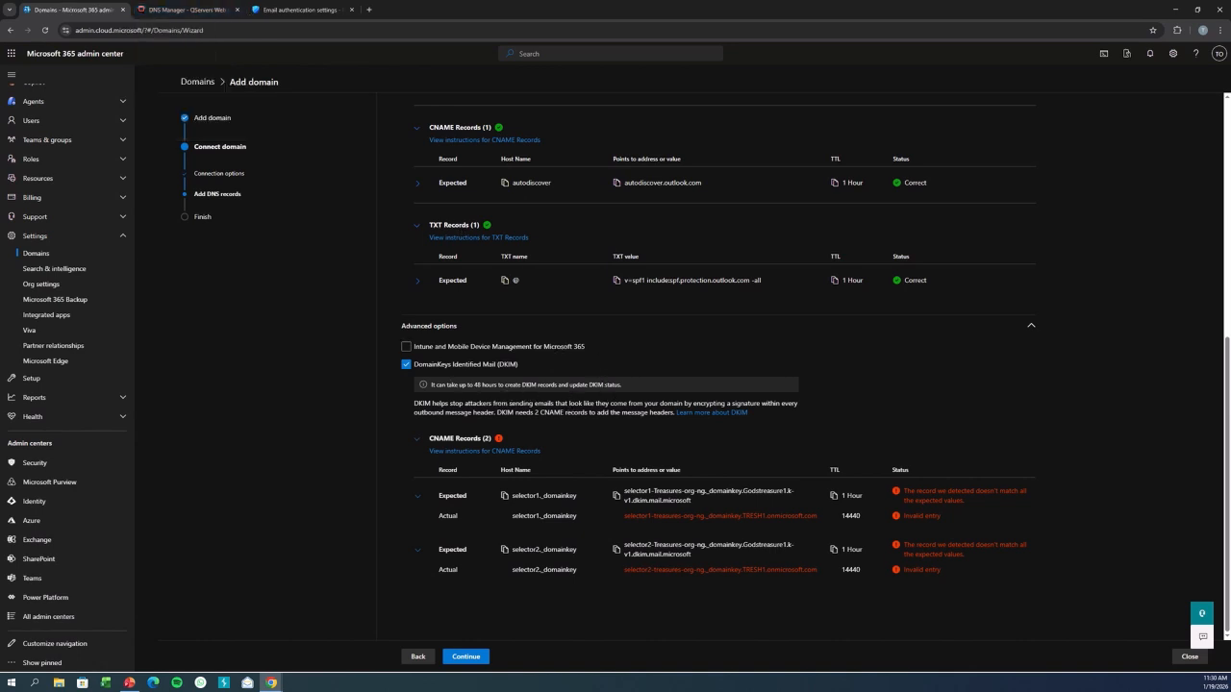
Reload the QServers DNS Manager page, confirming the form resubmission, and compare it with the wizard.
{"action": "key", "text": "ctrl+Tab"}
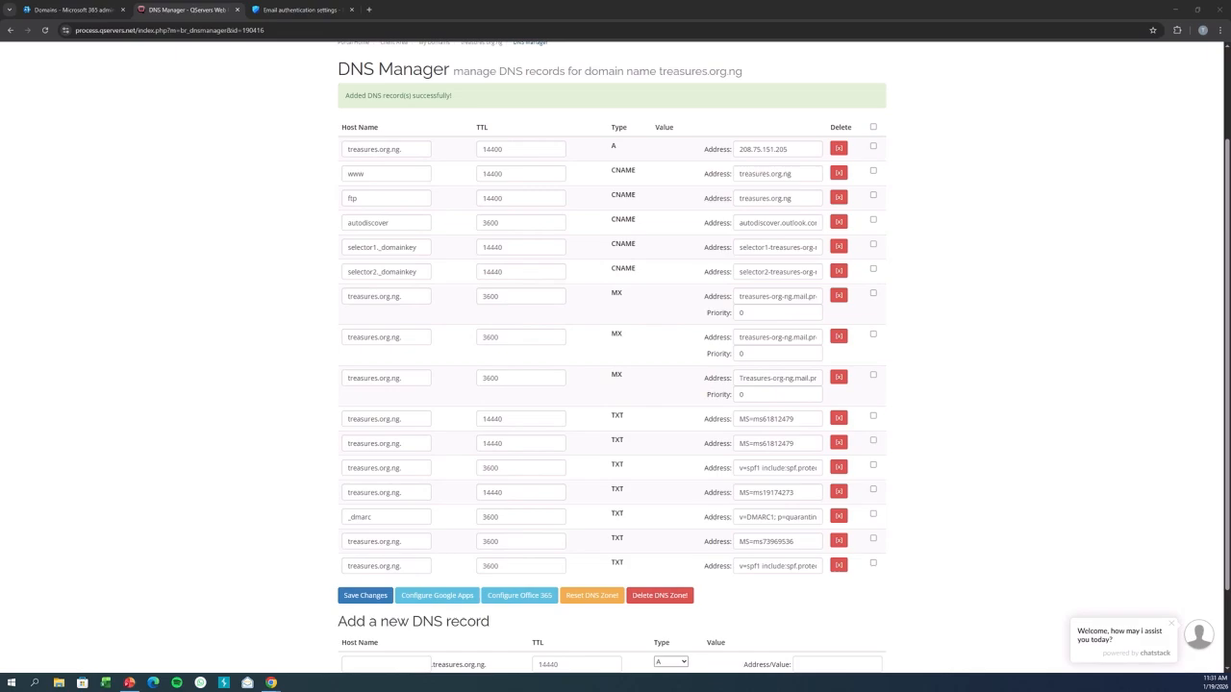
{"action": "left_click", "coordinate": [82, 10]}
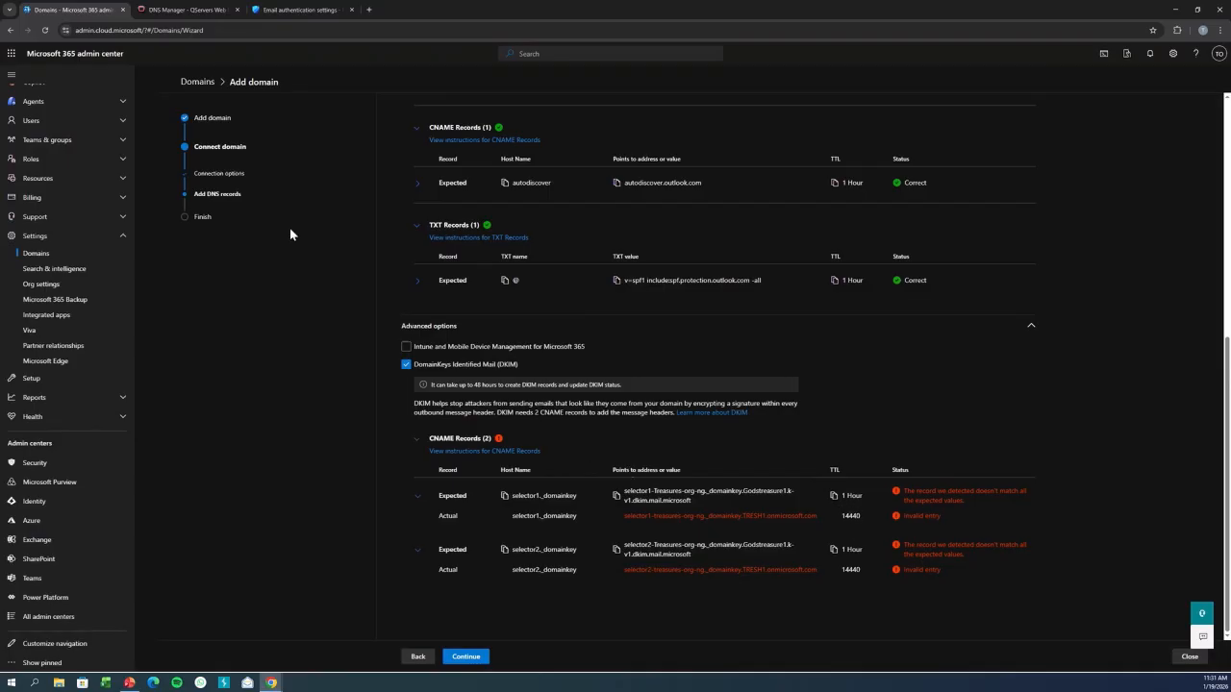
{"action": "left_click", "coordinate": [185, 9]}
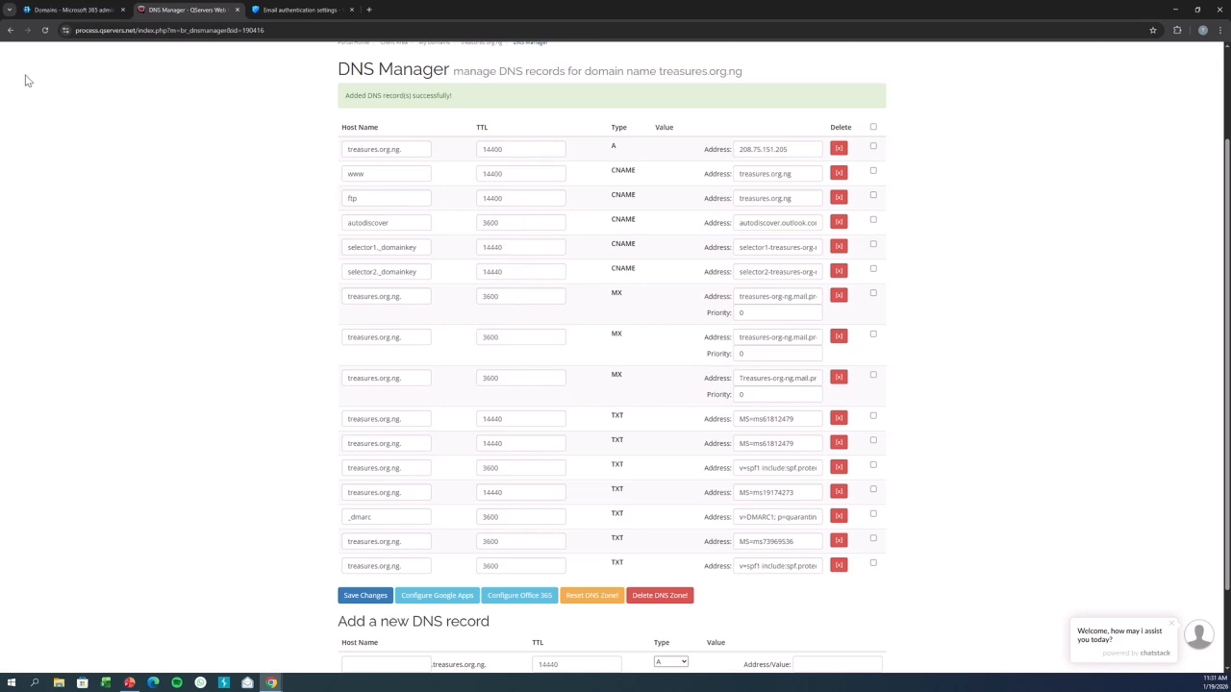
{"action": "left_click", "coordinate": [44, 30]}
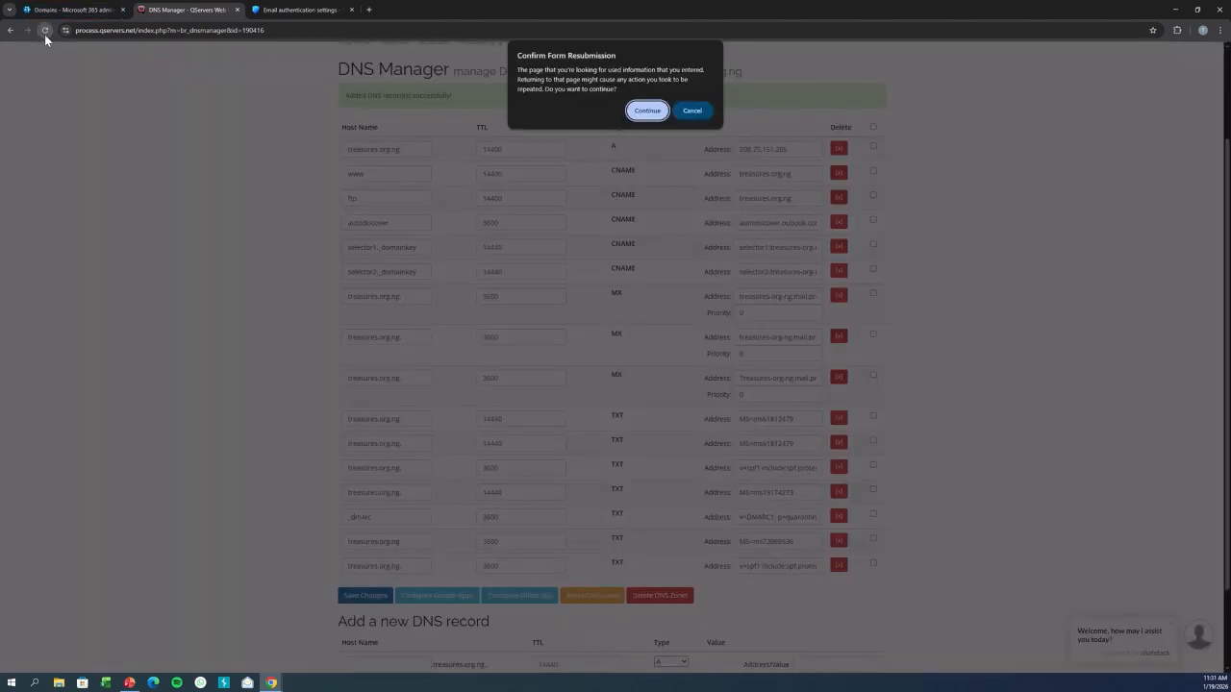
{"action": "left_click", "coordinate": [647, 110]}
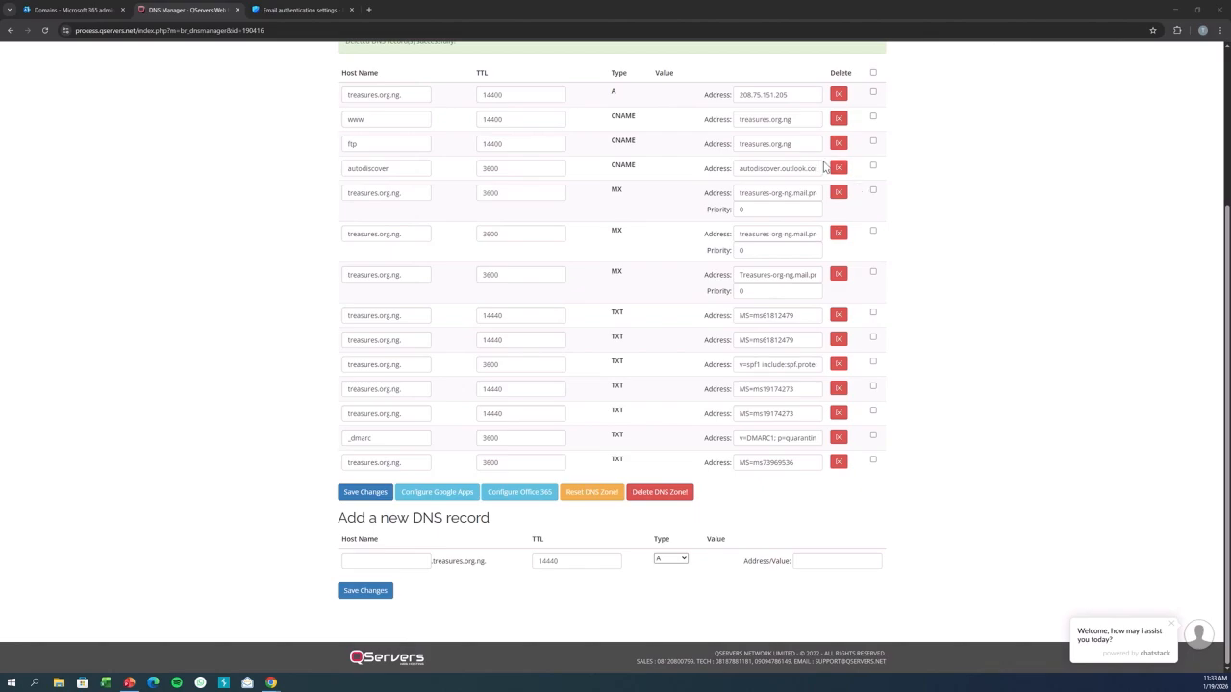
{"action": "left_click", "coordinate": [77, 9]}
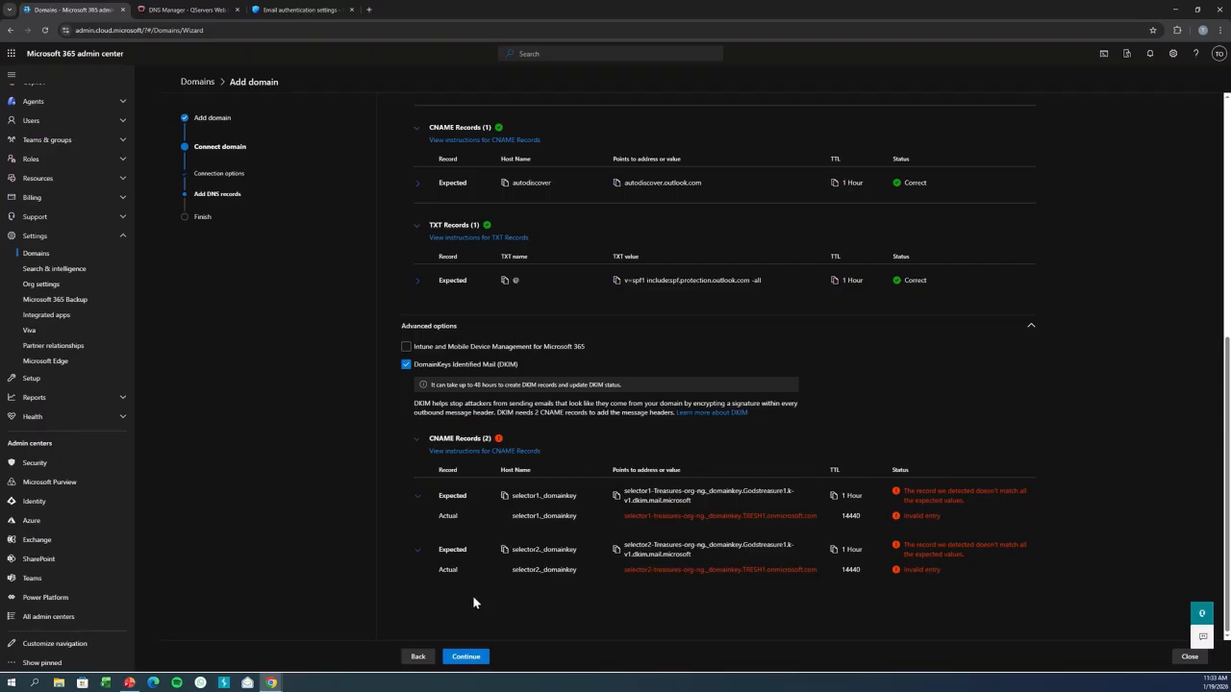
{"action": "left_click", "coordinate": [202, 9]}
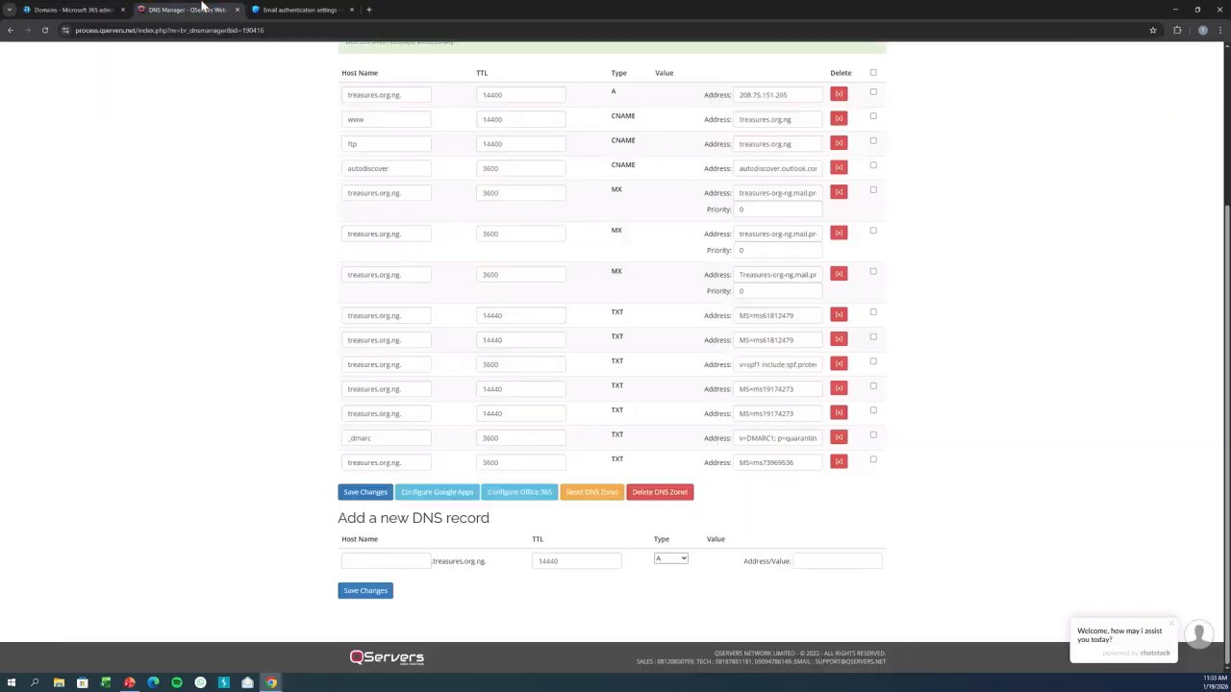
Paste selector1_domainkey as a new DNS record's host name and set its TTL to 3600.
{"action": "left_click", "coordinate": [414, 558]}
{"action": "type", "text": "selector1._domainkey"}
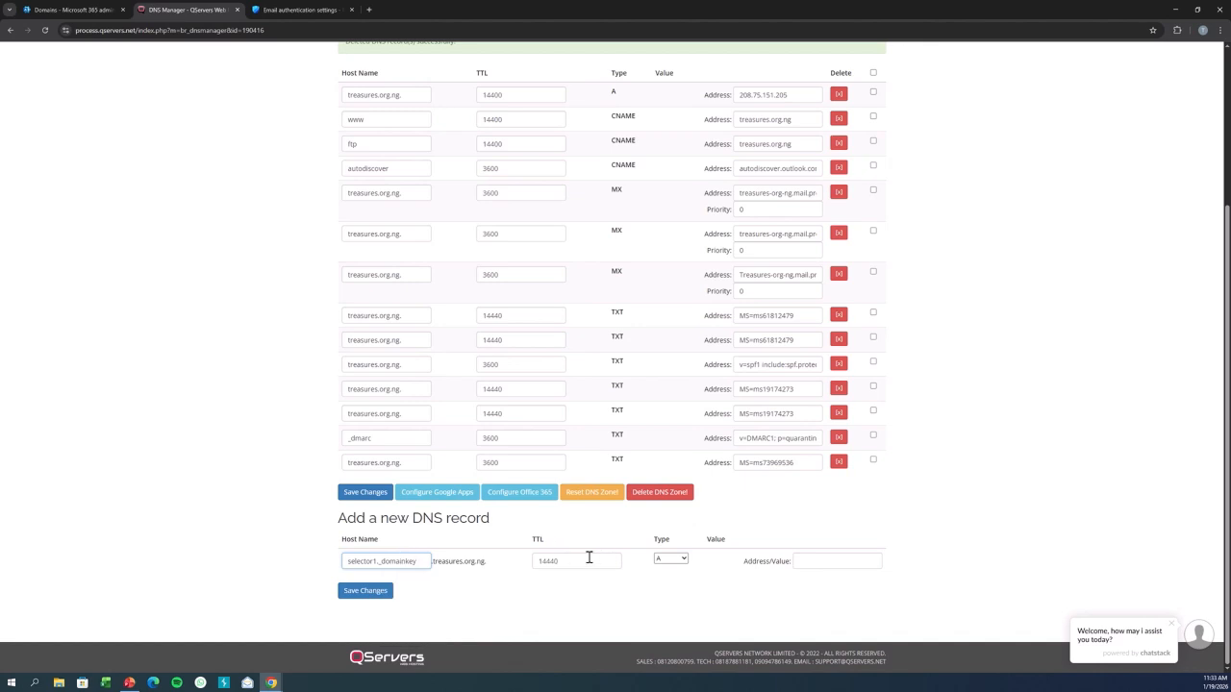
{"action": "double_click", "coordinate": [571, 558]}
{"action": "type", "text": "360"}
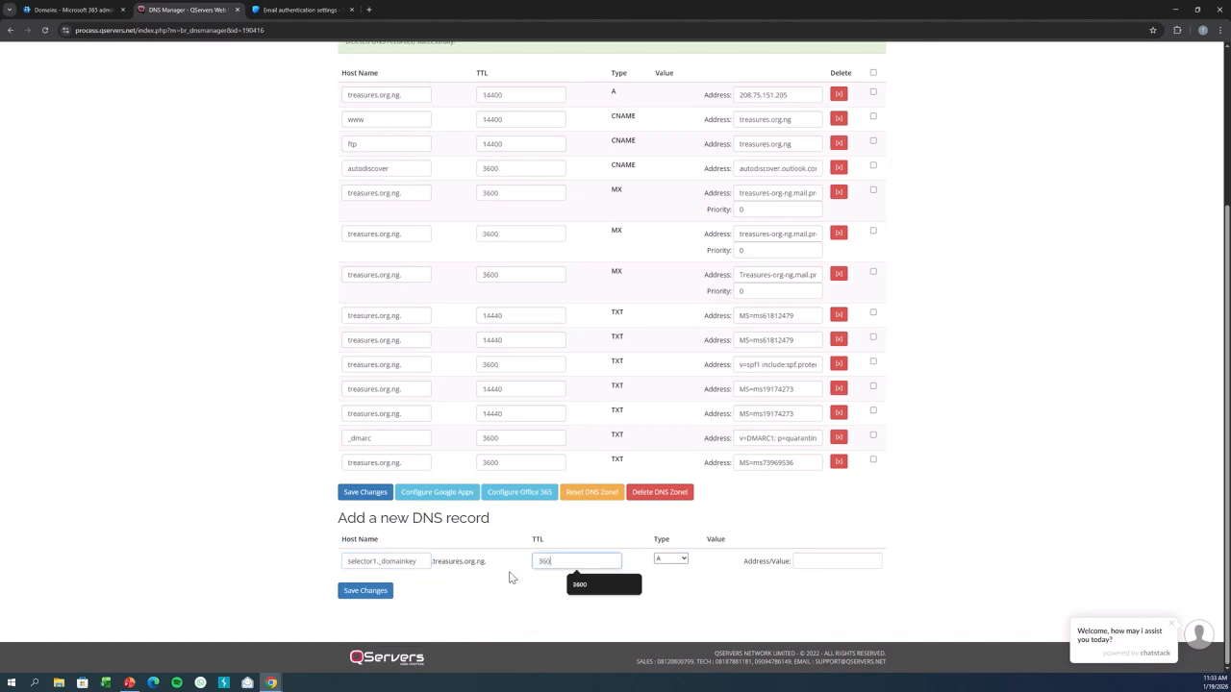
{"action": "type", "text": "0"}
Set the record type to CNAME, paste the selector1 DKIM value from clipboard history as the address, and save the record.
{"action": "left_click", "coordinate": [670, 559]}
{"action": "left_click", "coordinate": [668, 494]}
{"action": "left_click", "coordinate": [832, 563]}
{"action": "key", "text": "super+v"}
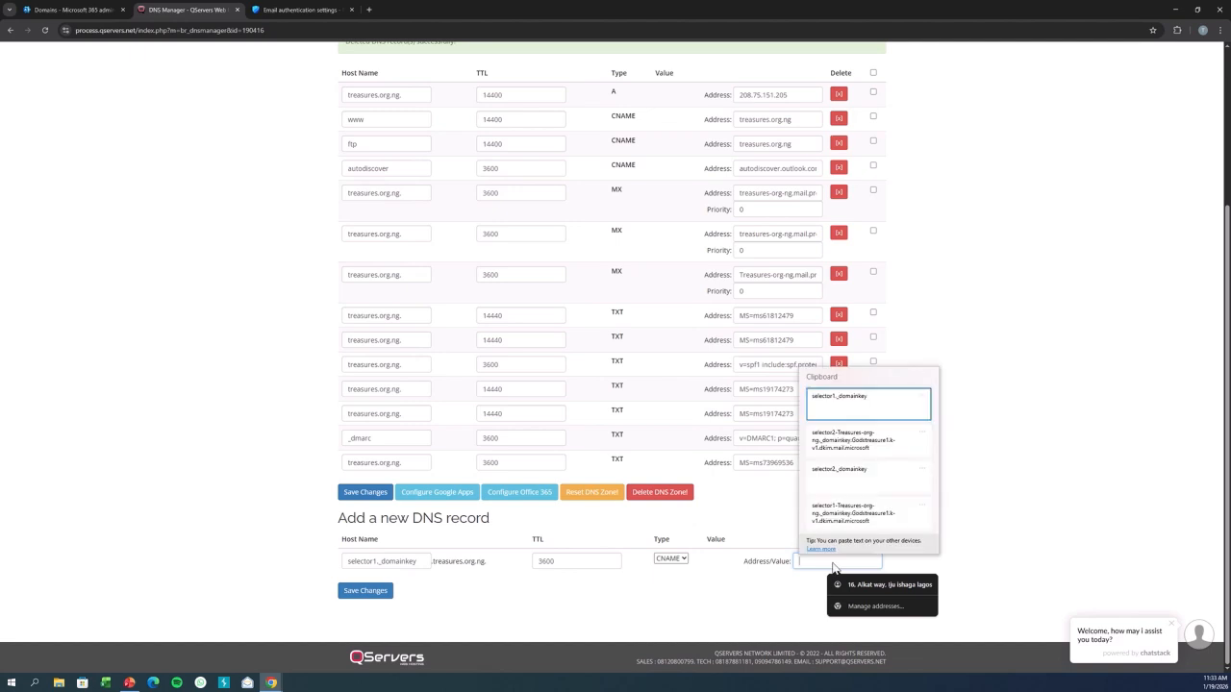
{"action": "left_click", "coordinate": [862, 514]}
{"action": "left_click", "coordinate": [368, 592]}
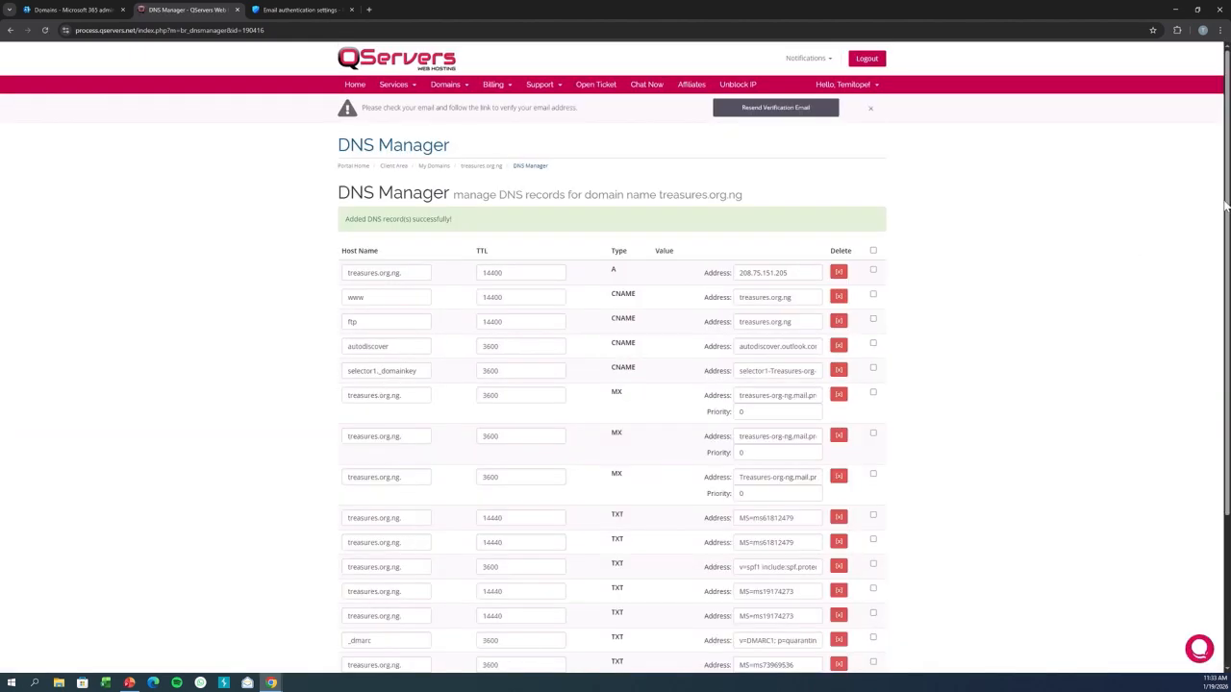
Start another new DNS record with host name selector2_domainkey and TTL 3600.
{"action": "scroll", "coordinate": [1211, 202], "scroll_direction": "down", "scroll_amount": 3}
{"action": "left_click", "coordinate": [372, 563]}
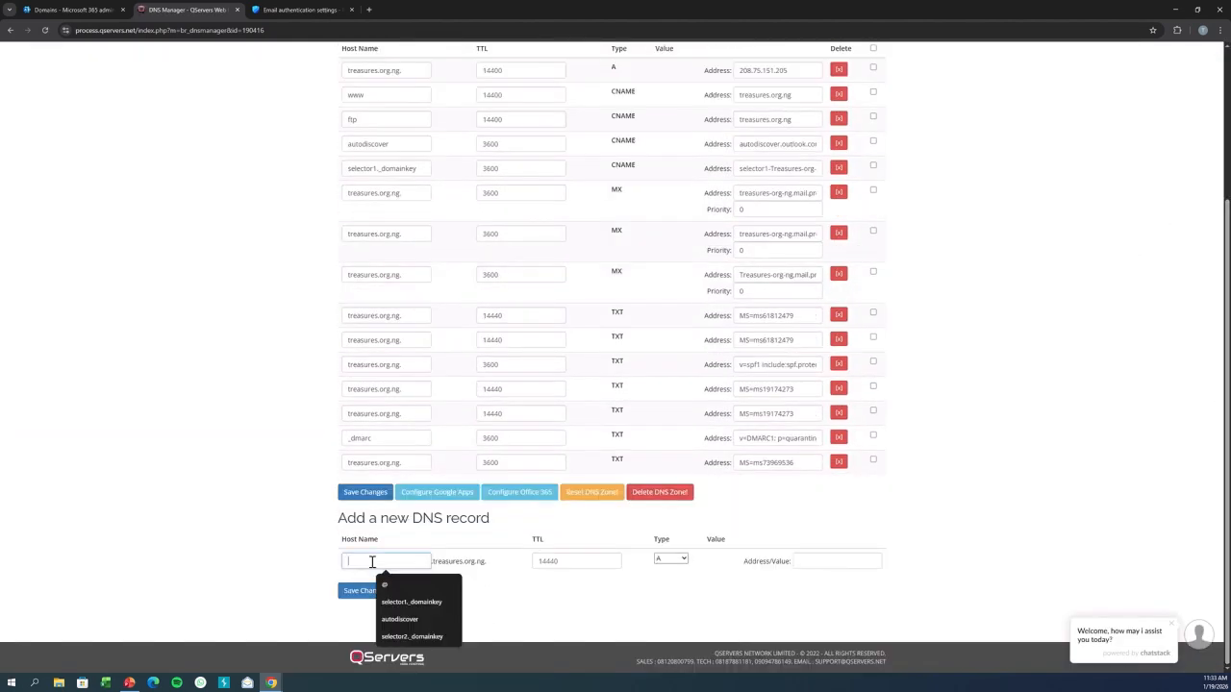
{"action": "left_click", "coordinate": [426, 484]}
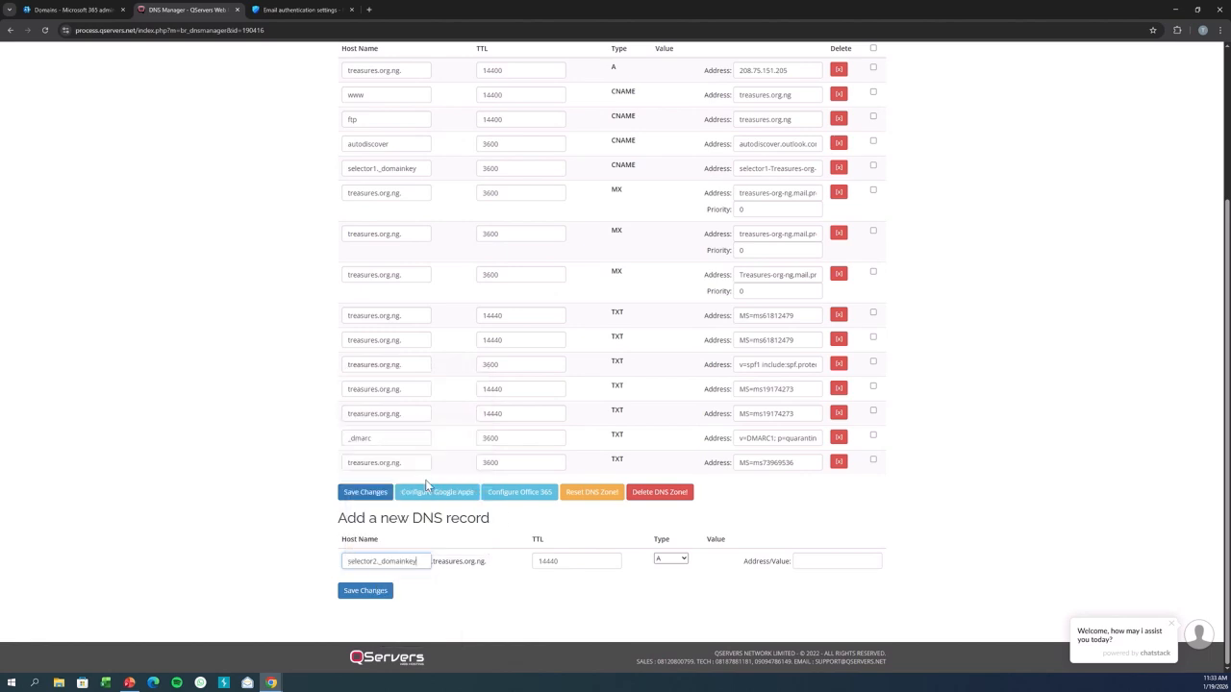
{"action": "left_click_drag", "start_coordinate": [562, 558], "coordinate": [528, 571]}
{"action": "type", "text": "36"}
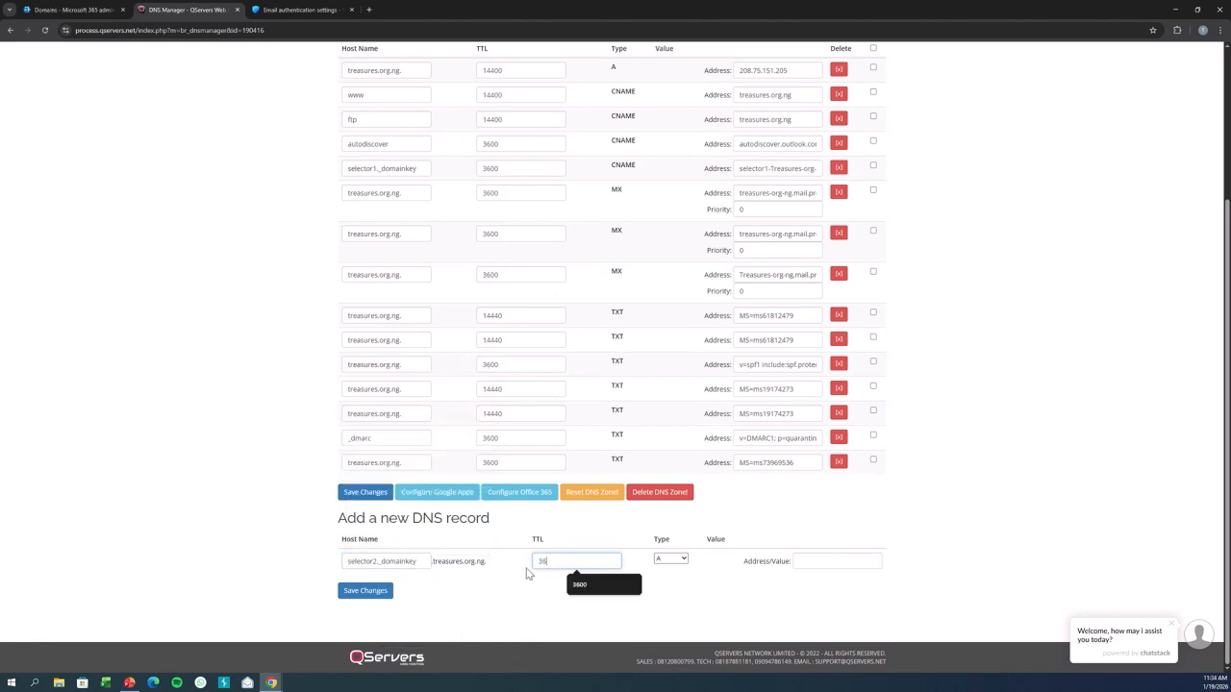
{"action": "type", "text": "00"}
Set the record type to CNAME, paste the selector2 DKIM value from clipboard history as the address, and save the record.
{"action": "left_click", "coordinate": [682, 563]}
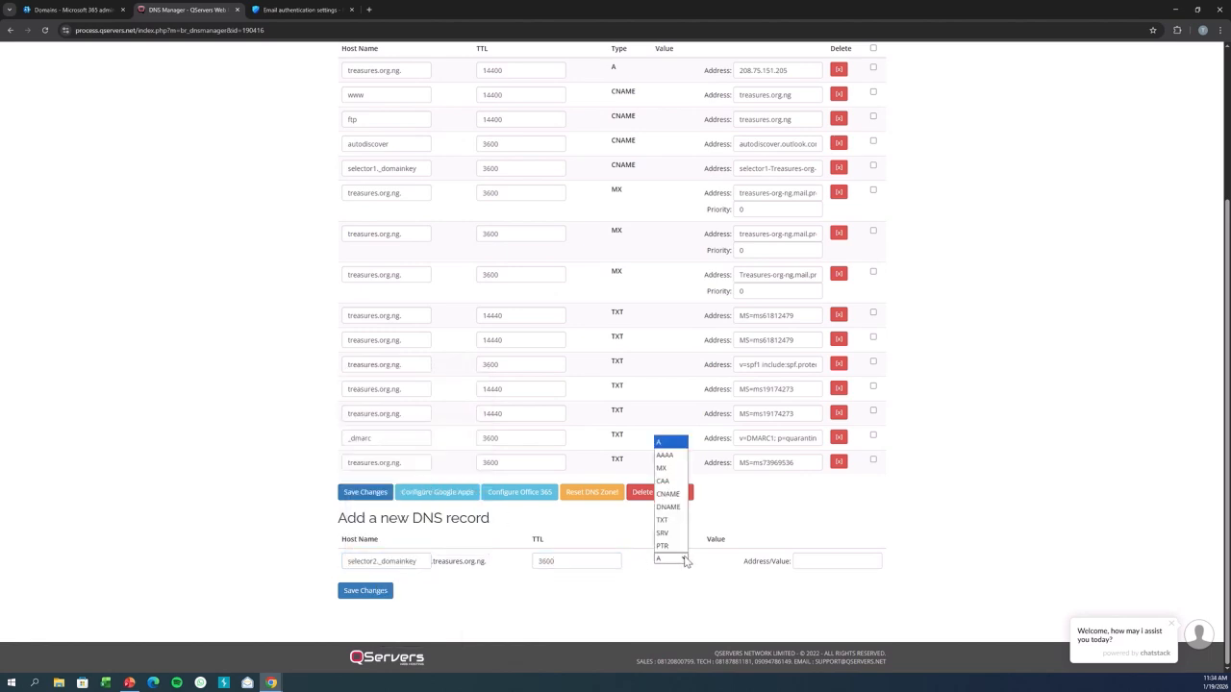
{"action": "left_click", "coordinate": [667, 493]}
{"action": "left_click", "coordinate": [832, 562]}
{"action": "key", "text": "super+v"}
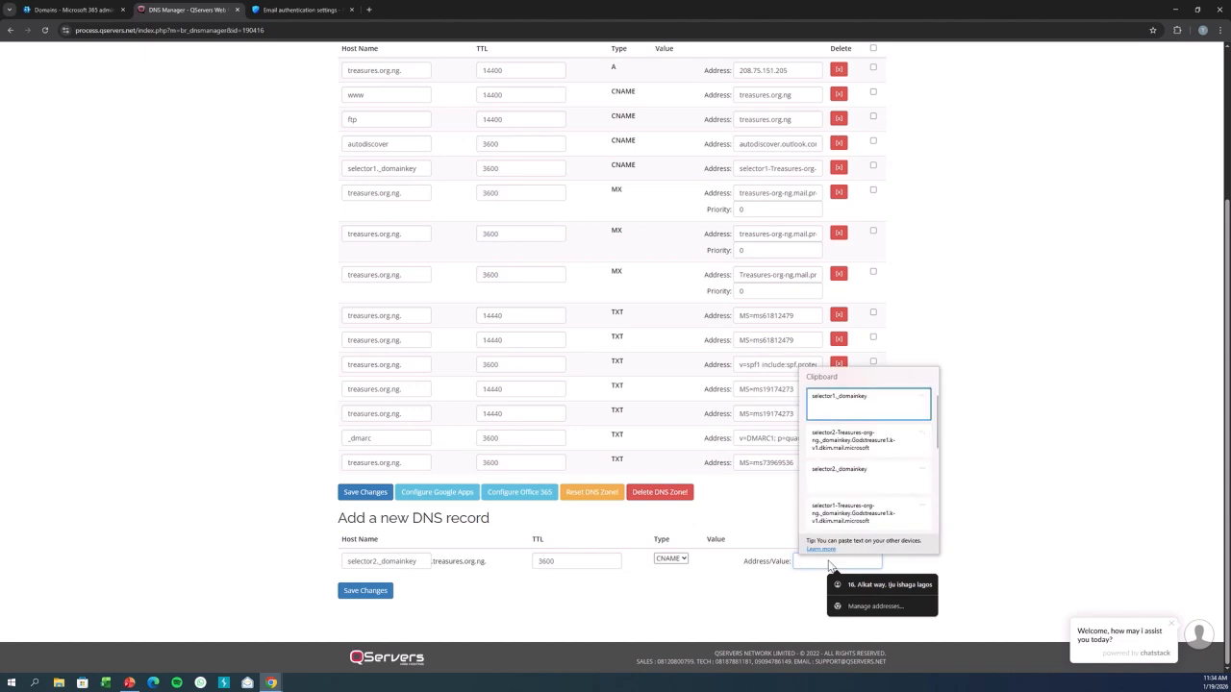
{"action": "left_click", "coordinate": [851, 440]}
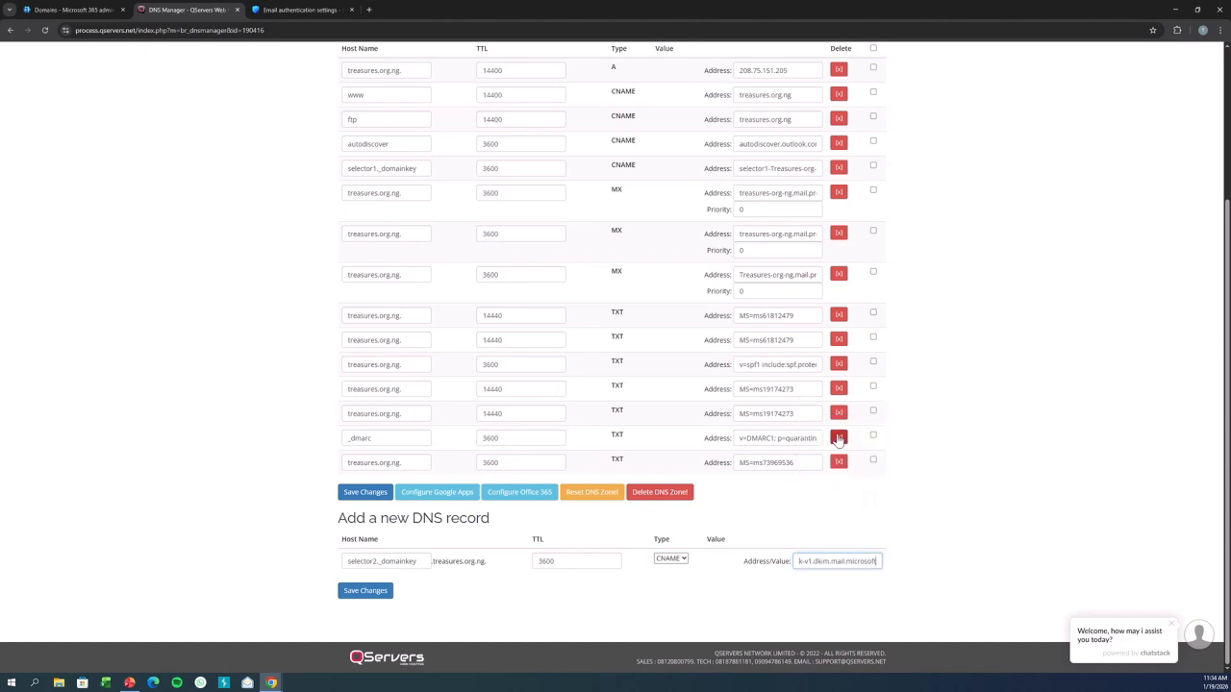
{"action": "left_click", "coordinate": [366, 591]}
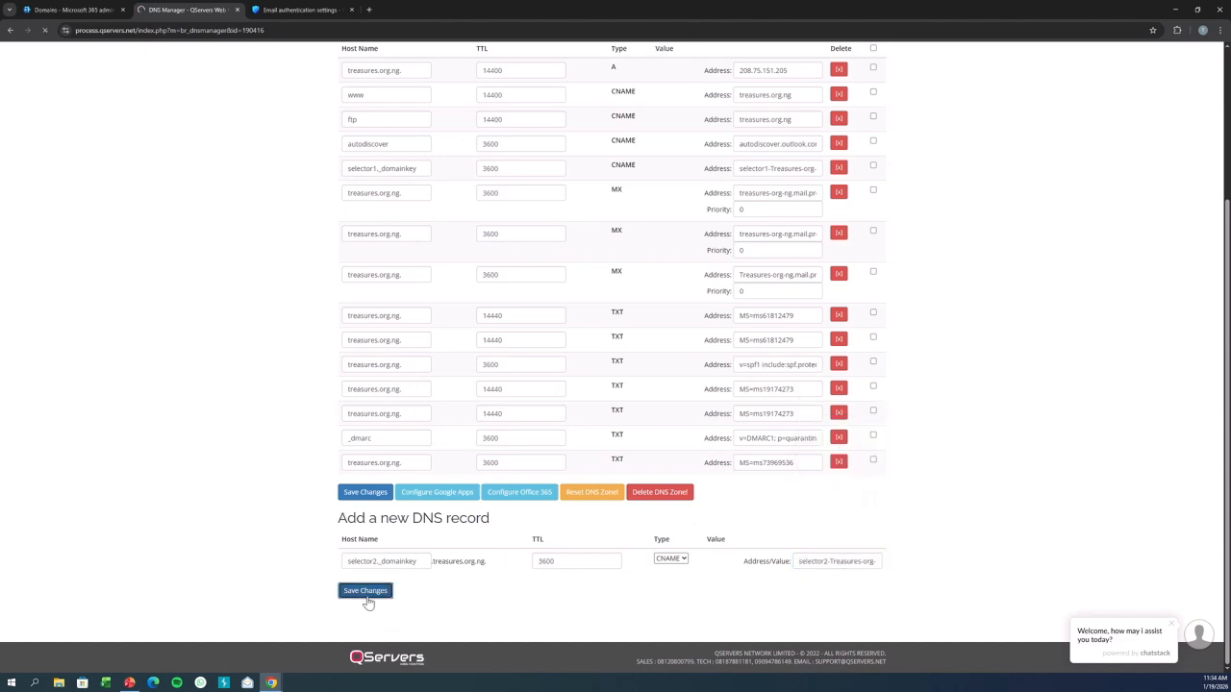
Review the DNS records in the domain wizard again, then continue and finish the Treasures.org.ng domain setup.
{"action": "left_click", "coordinate": [60, 8]}
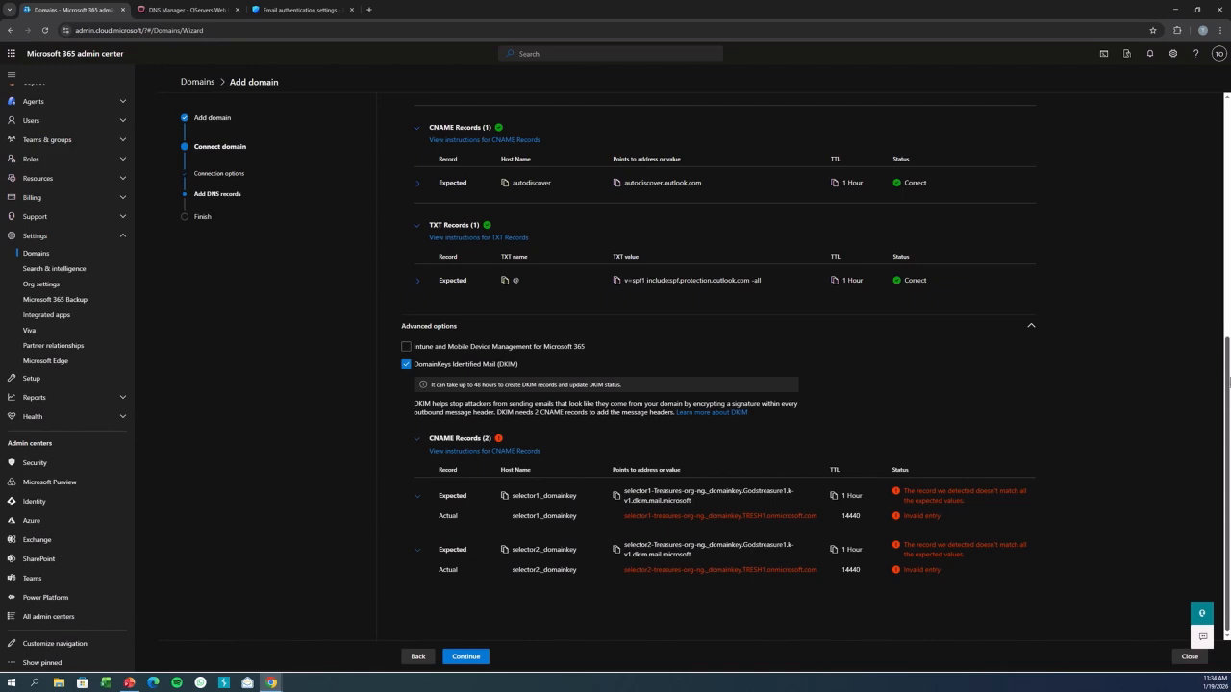
{"action": "scroll", "coordinate": [1228, 375], "scroll_direction": "up", "scroll_amount": 2}
{"action": "scroll", "coordinate": [1228, 385], "scroll_direction": "down", "scroll_amount": 2}
{"action": "scroll", "coordinate": [1227, 394], "scroll_direction": "up", "scroll_amount": 2}
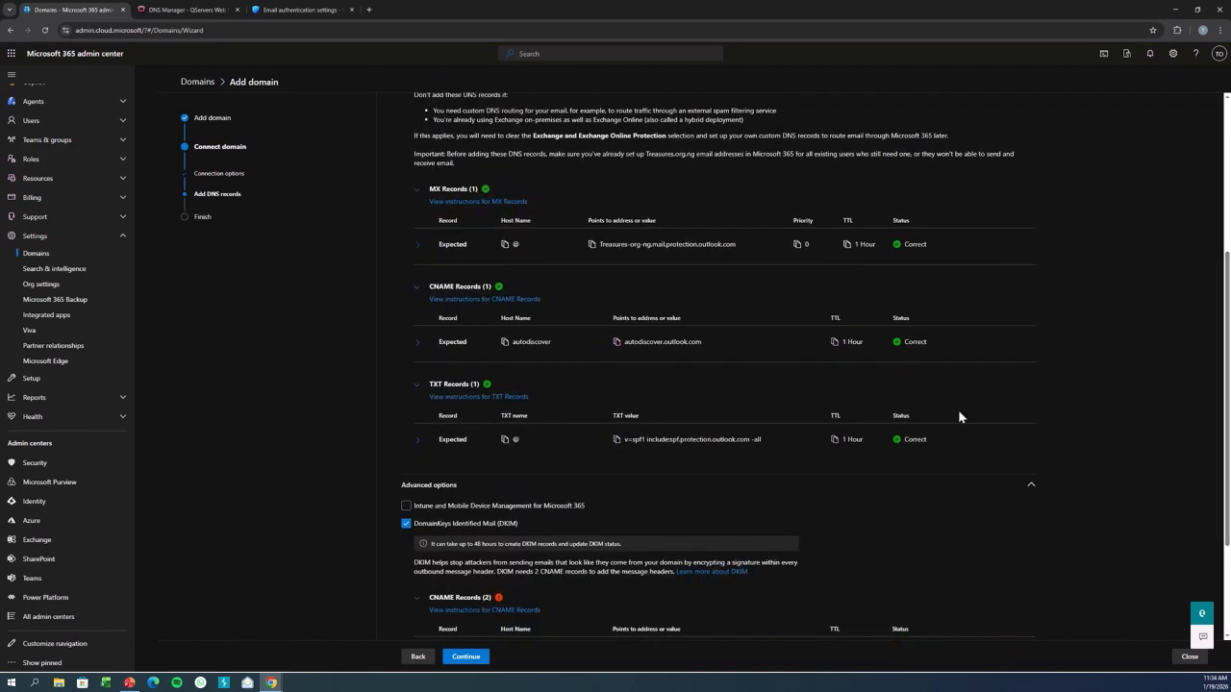
{"action": "scroll", "coordinate": [549, 470], "scroll_direction": "down", "scroll_amount": 2}
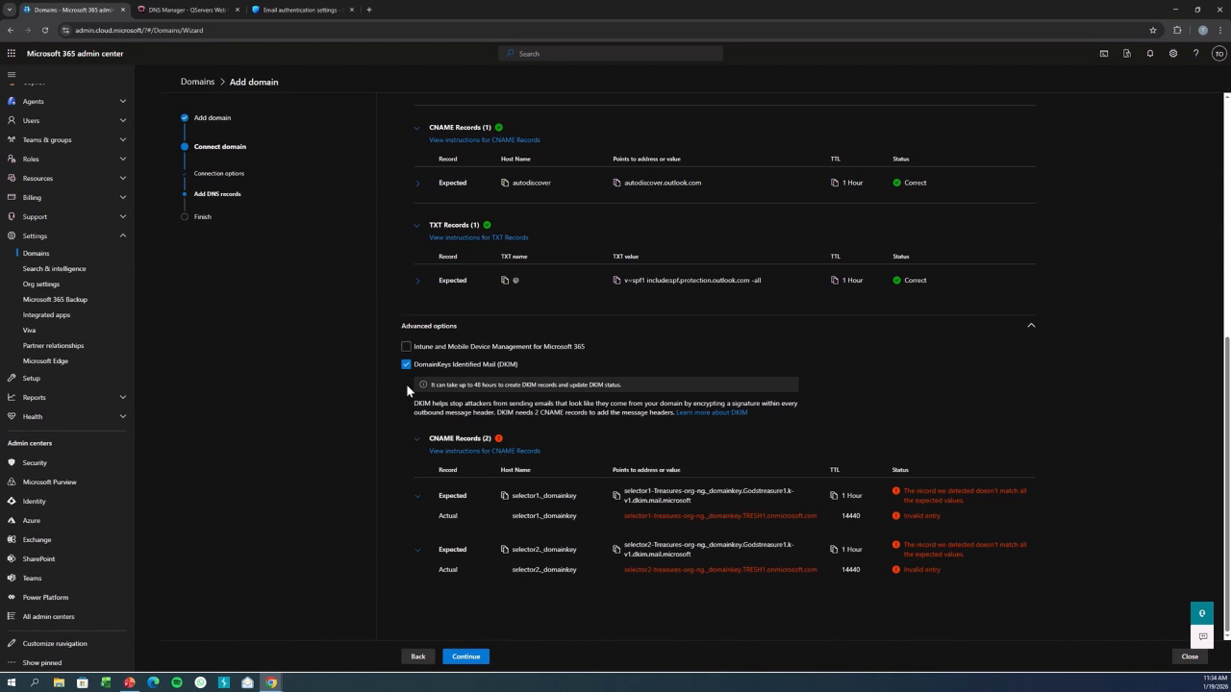
{"action": "left_click", "coordinate": [296, 10]}
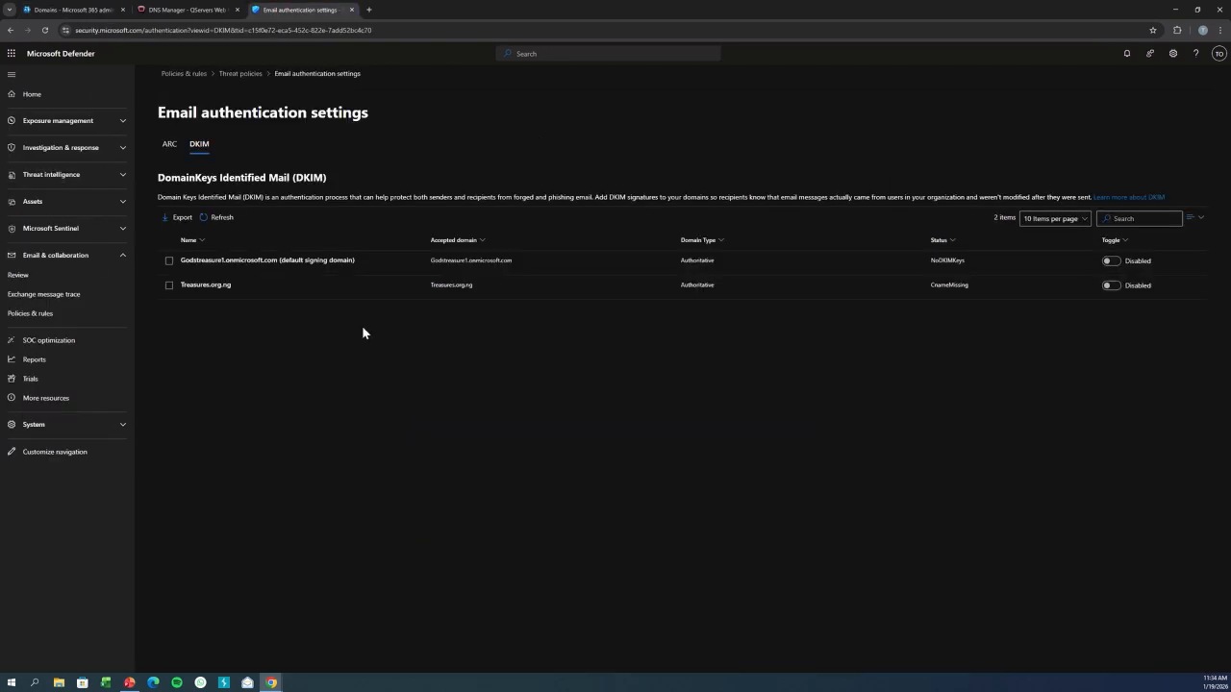
{"action": "left_click", "coordinate": [88, 10]}
{"action": "left_click", "coordinate": [464, 656]}
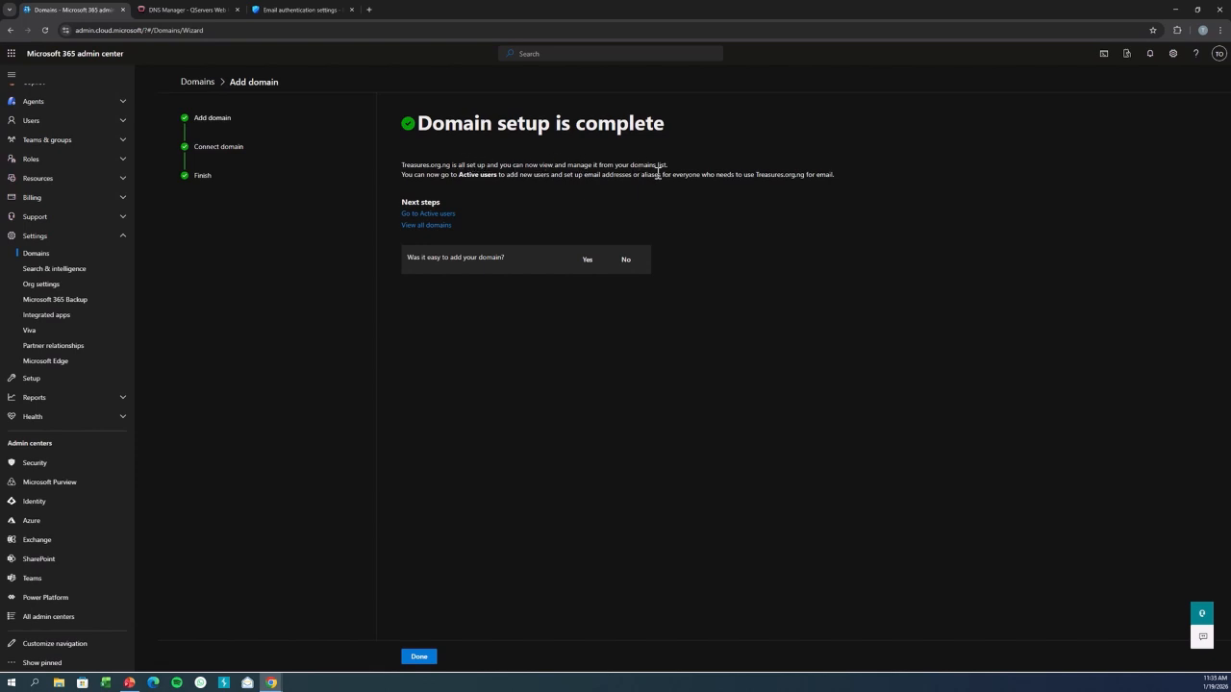
{"action": "left_click", "coordinate": [418, 655]}
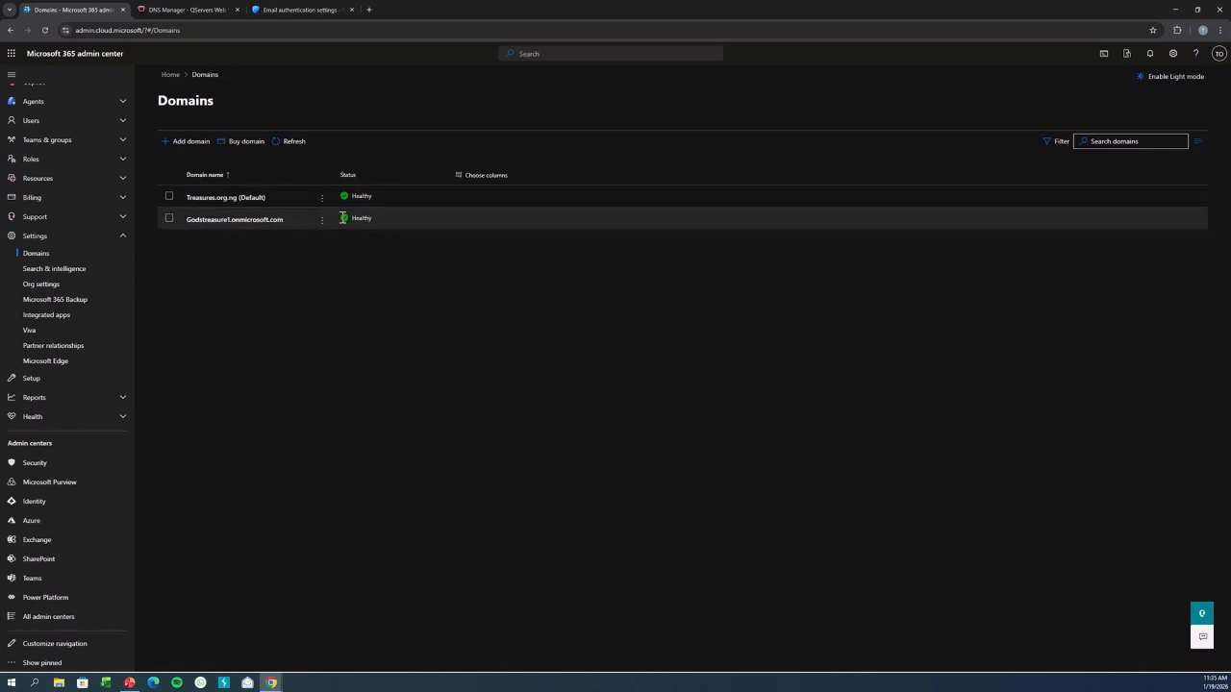
Open the Active users list in the admin center.
{"action": "scroll", "coordinate": [135, 230], "scroll_direction": "up", "scroll_amount": 2}
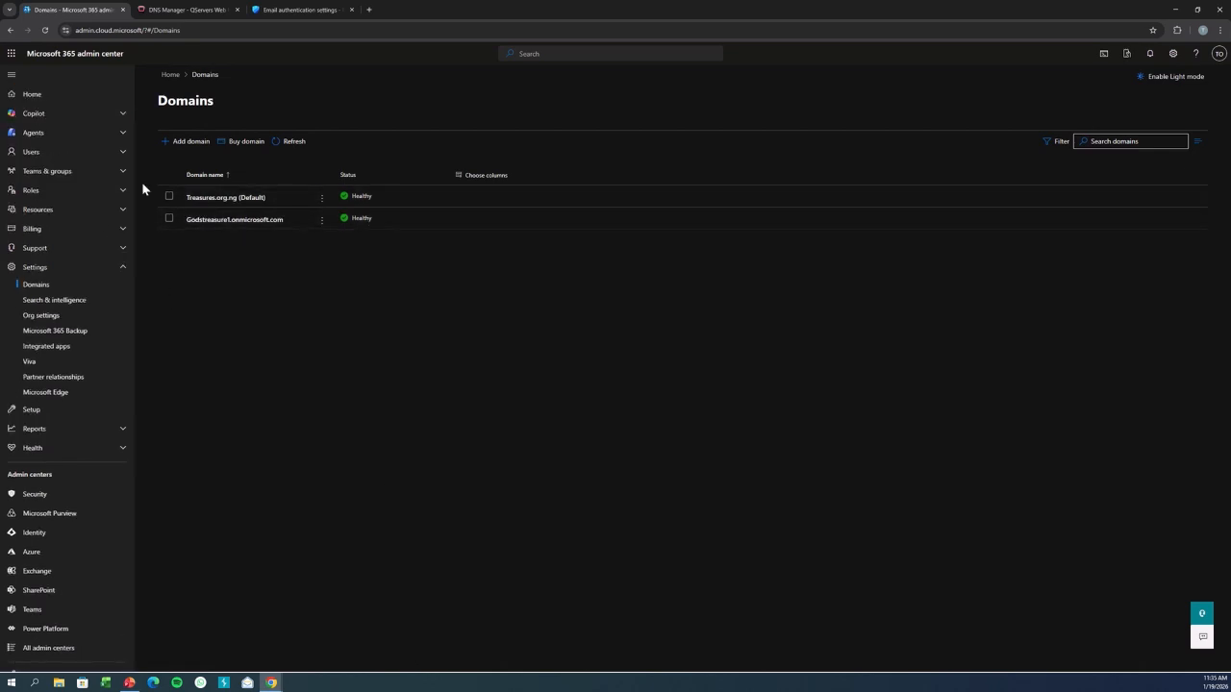
{"action": "left_click", "coordinate": [32, 152]}
{"action": "left_click", "coordinate": [27, 172]}
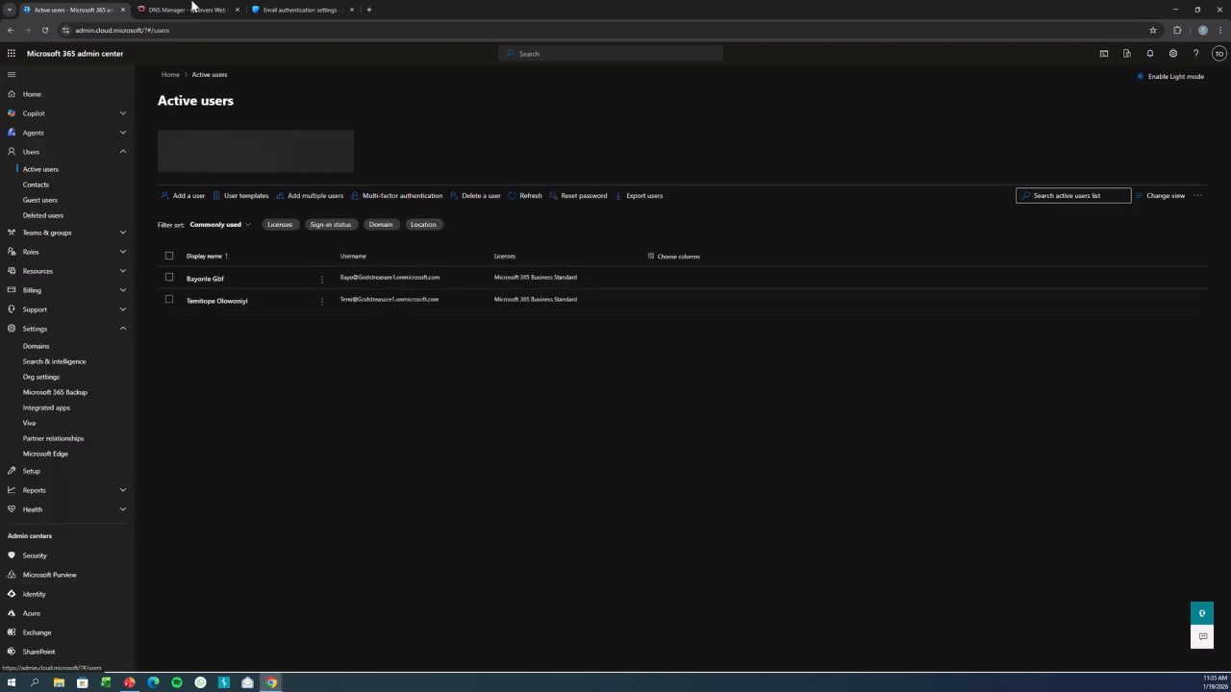
Refresh the DKIM page in Email authentication settings and try to enable DKIM signing for Treasures.org.ng.
{"action": "left_click", "coordinate": [192, 10]}
{"action": "left_click", "coordinate": [302, 10]}
{"action": "left_click", "coordinate": [191, 10]}
{"action": "left_click", "coordinate": [302, 10]}
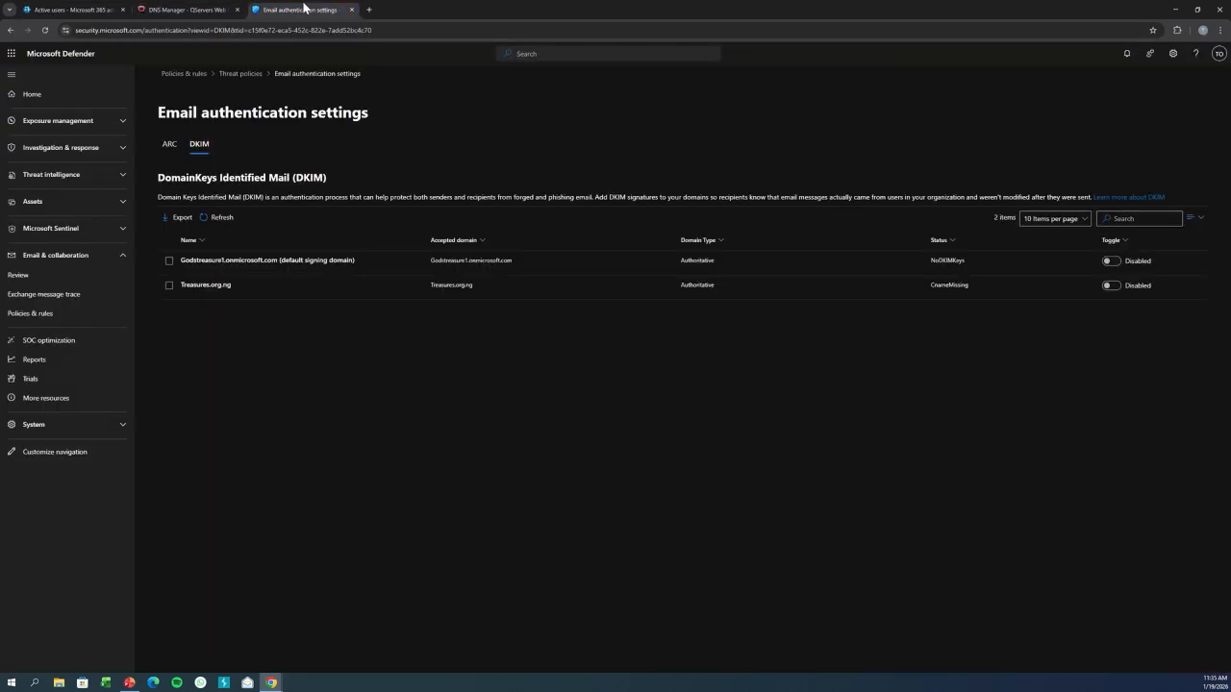
{"action": "left_click", "coordinate": [47, 27]}
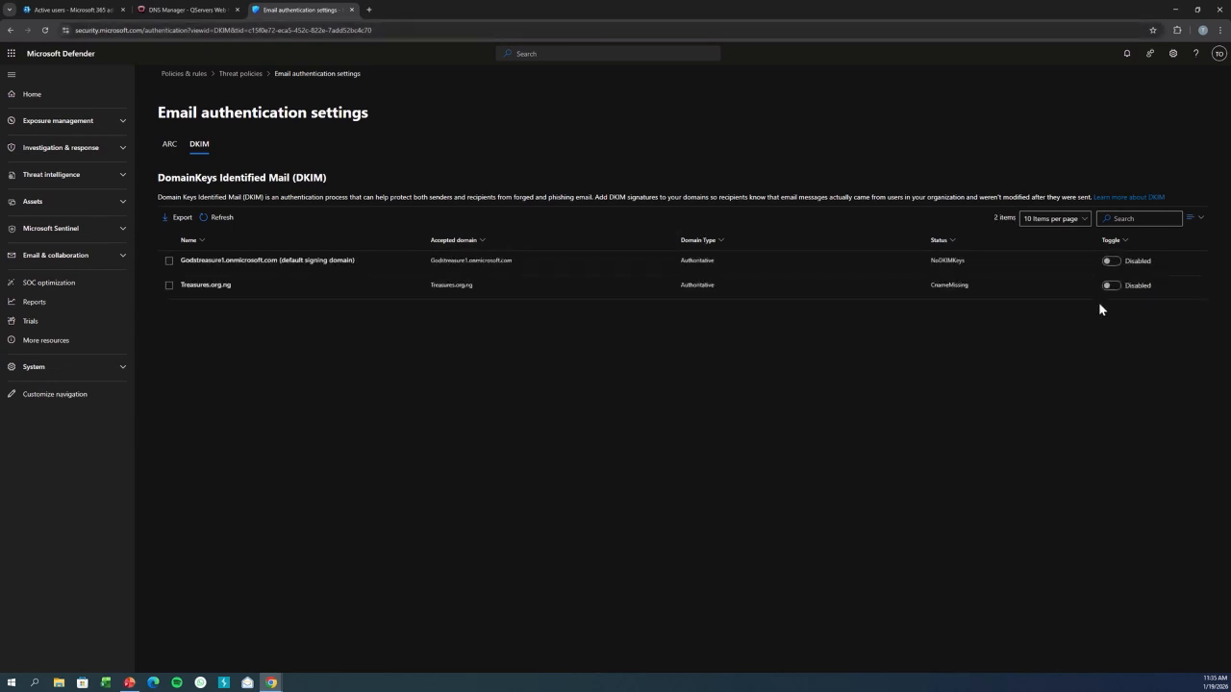
{"action": "left_click", "coordinate": [1113, 283]}
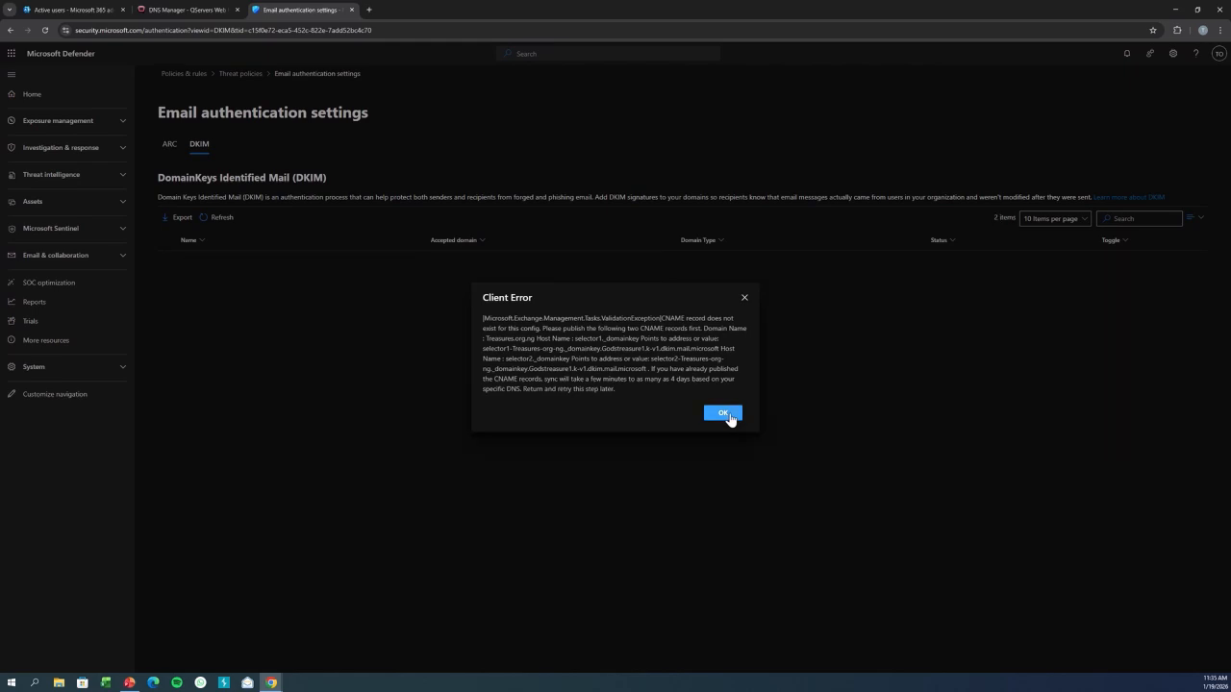
{"action": "left_click", "coordinate": [731, 420]}
Open dmarcian.com in a new tab, check the domain treasures.org.ng, and expand the DKIM details.
{"action": "left_click", "coordinate": [369, 10]}
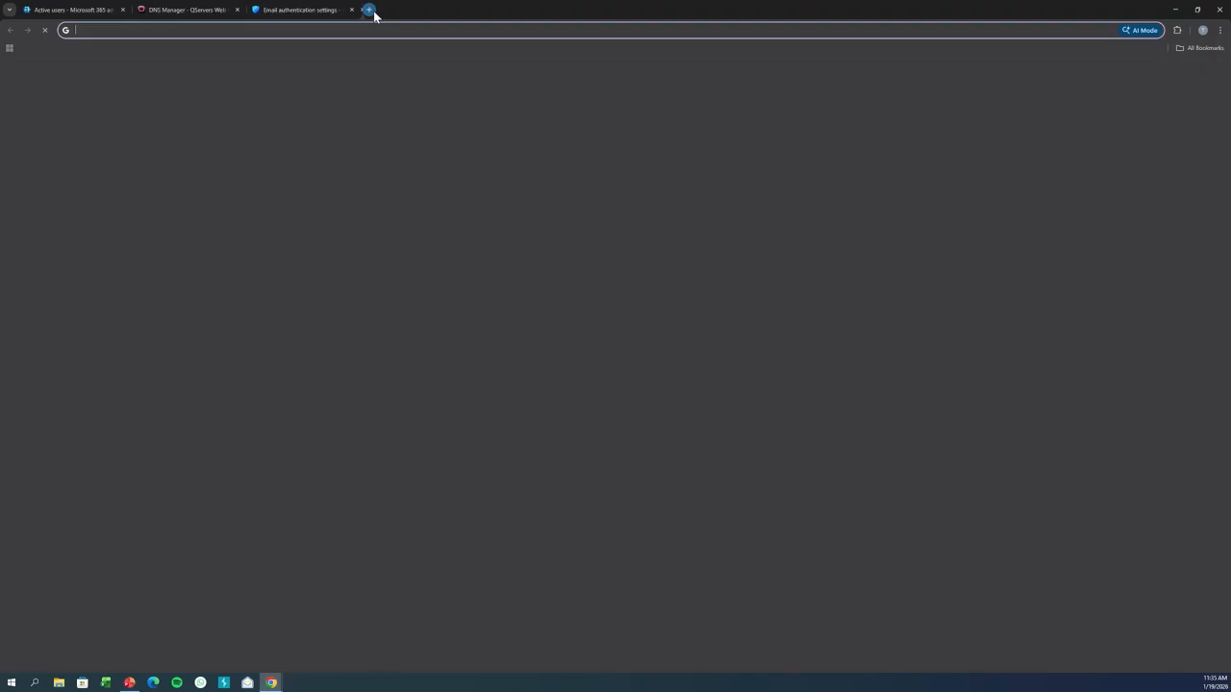
{"action": "type", "text": "dmarc"}
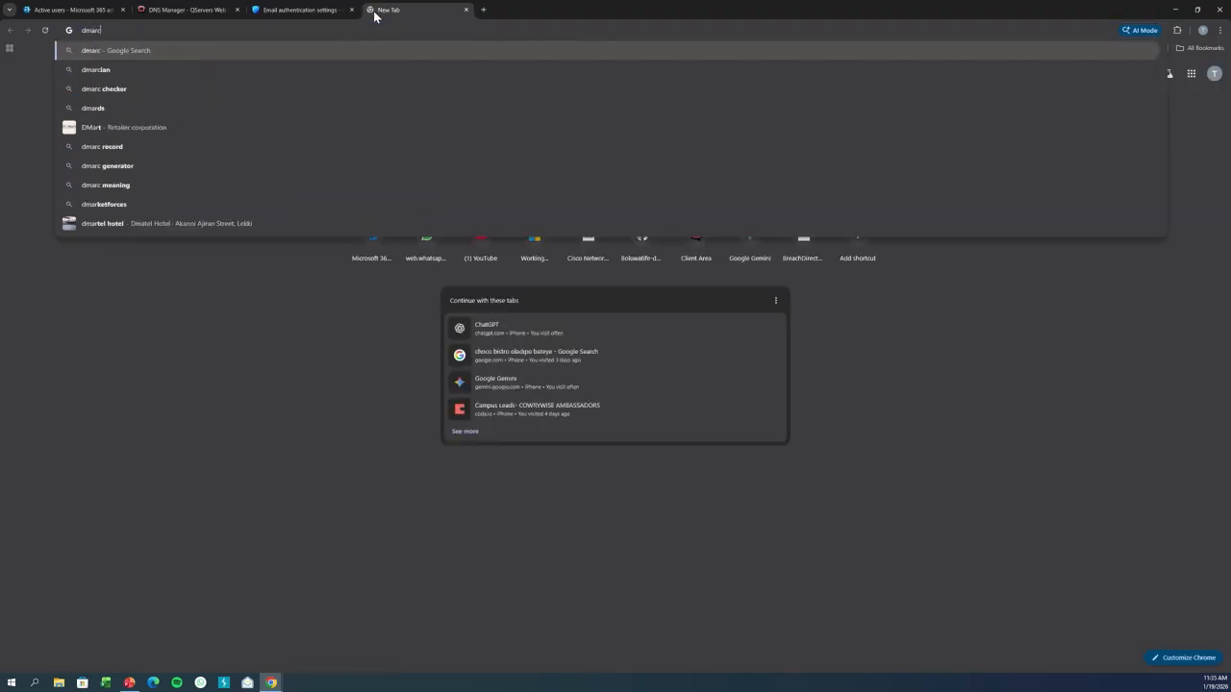
{"action": "type", "text": "ian.com"}
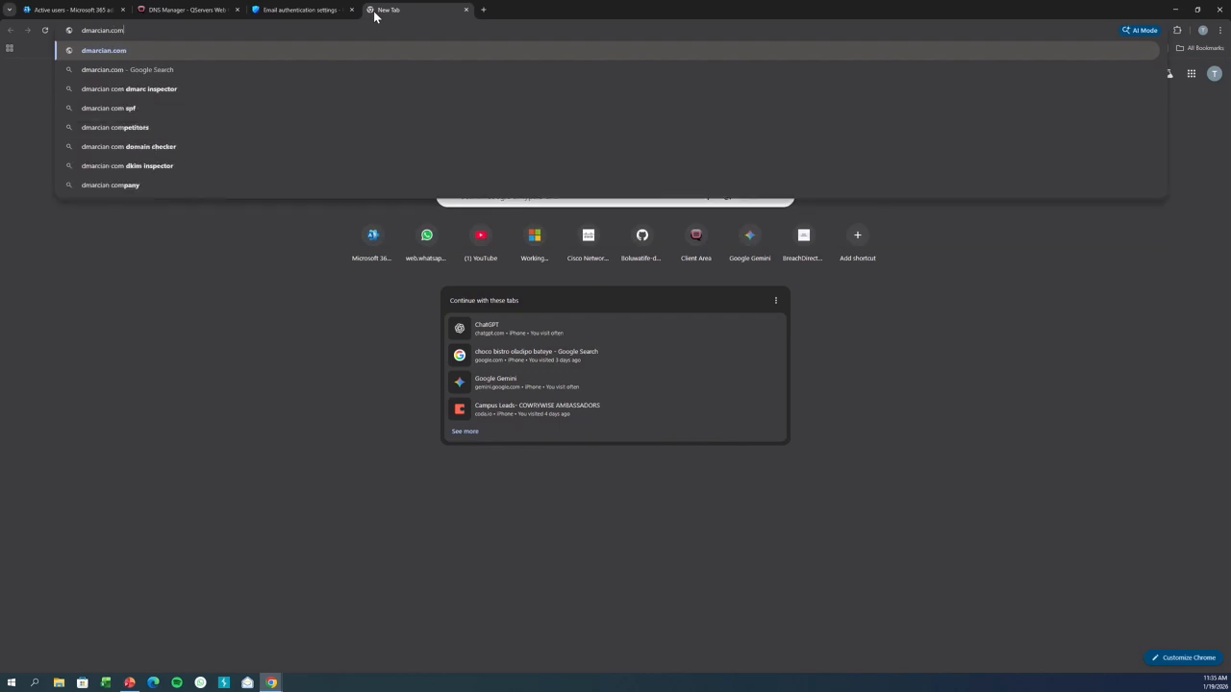
{"action": "key", "text": "Return"}
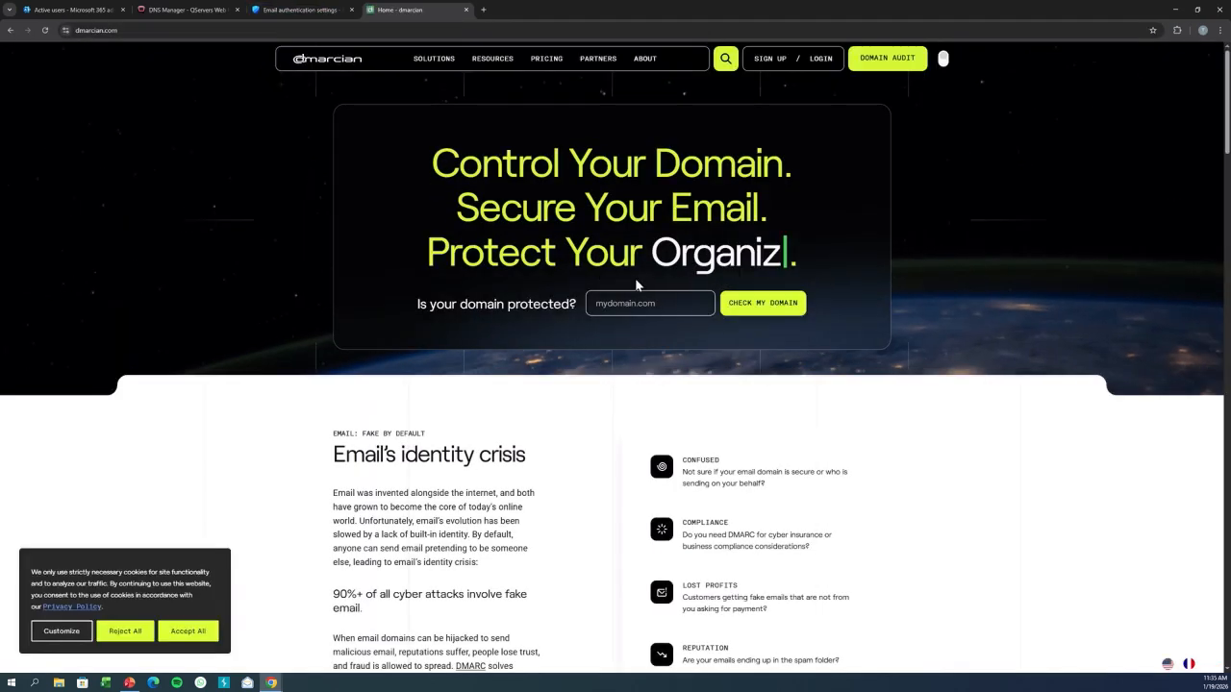
{"action": "left_click", "coordinate": [642, 304]}
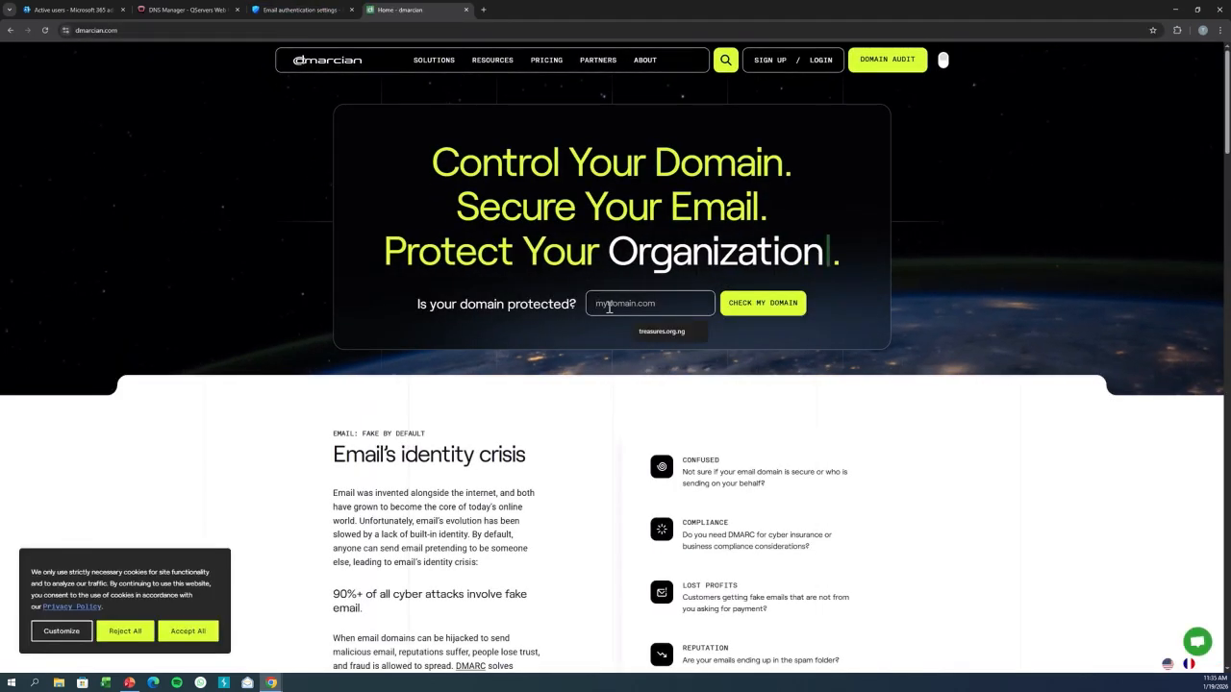
{"action": "left_click", "coordinate": [673, 332]}
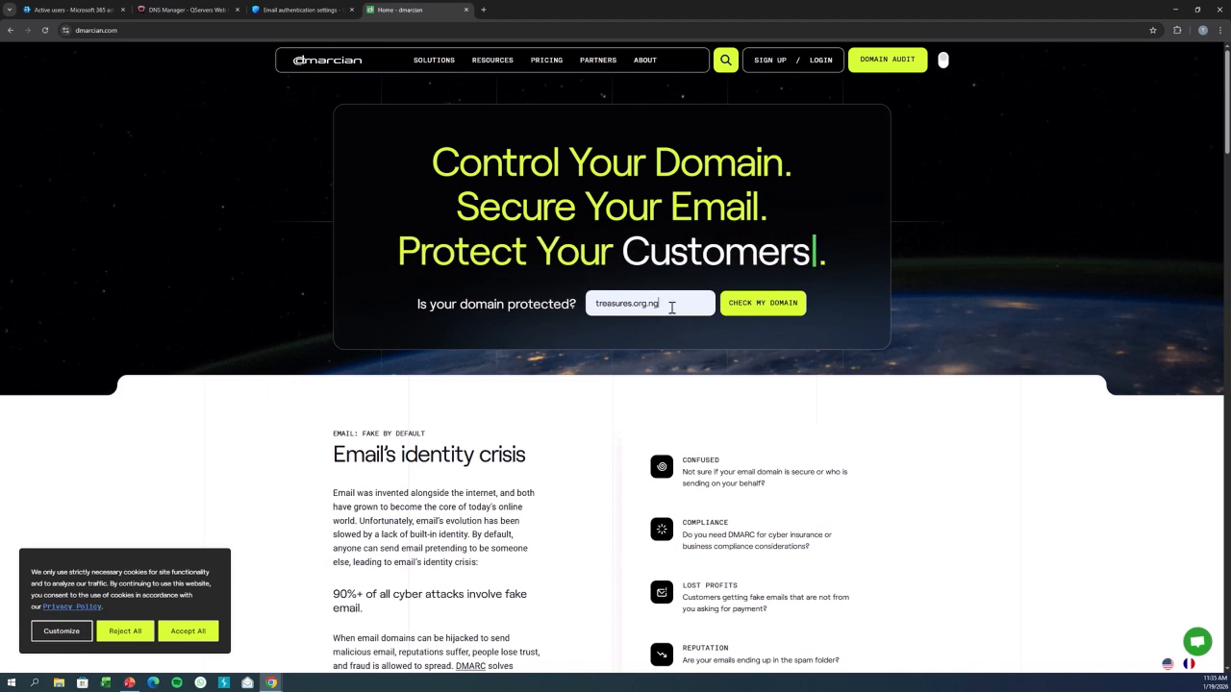
{"action": "left_click", "coordinate": [737, 305]}
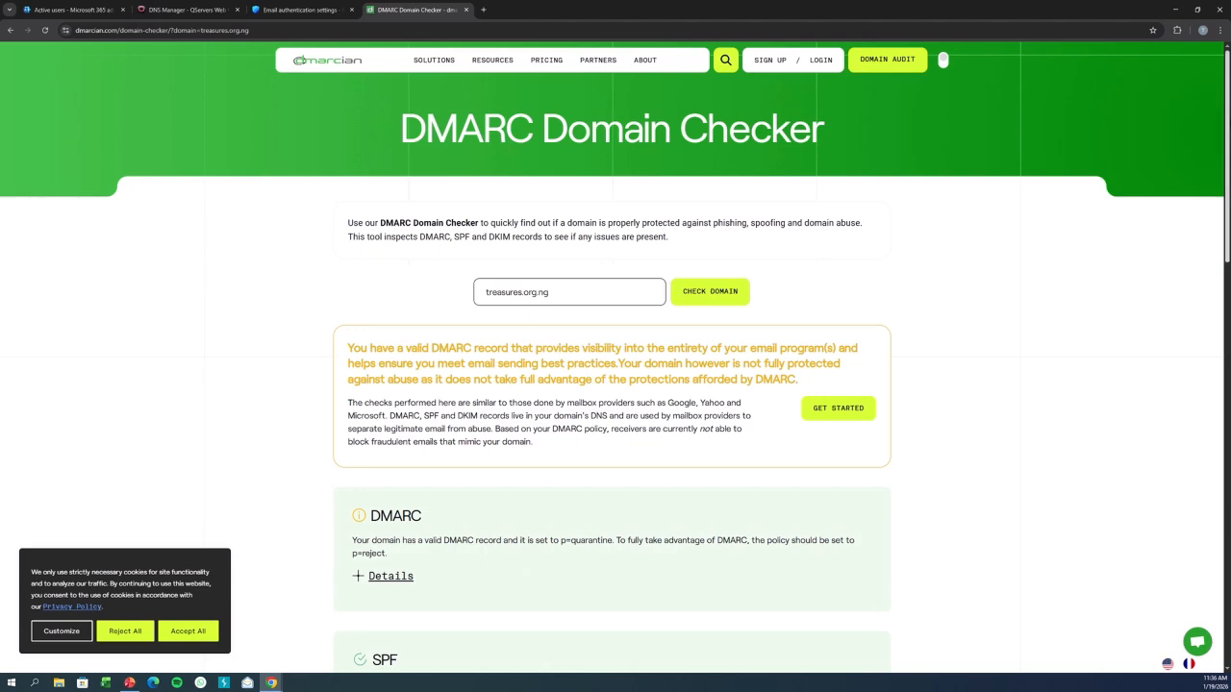
{"action": "scroll", "coordinate": [329, 533], "scroll_direction": "down", "scroll_amount": 4}
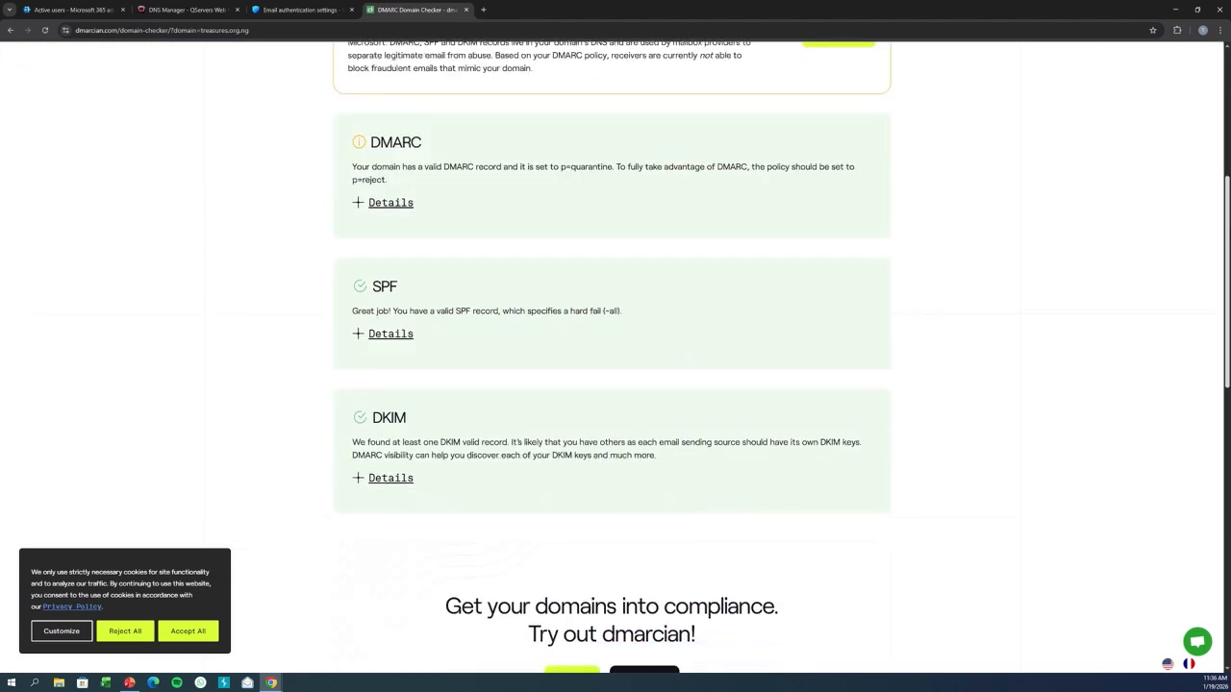
{"action": "left_click", "coordinate": [373, 481]}
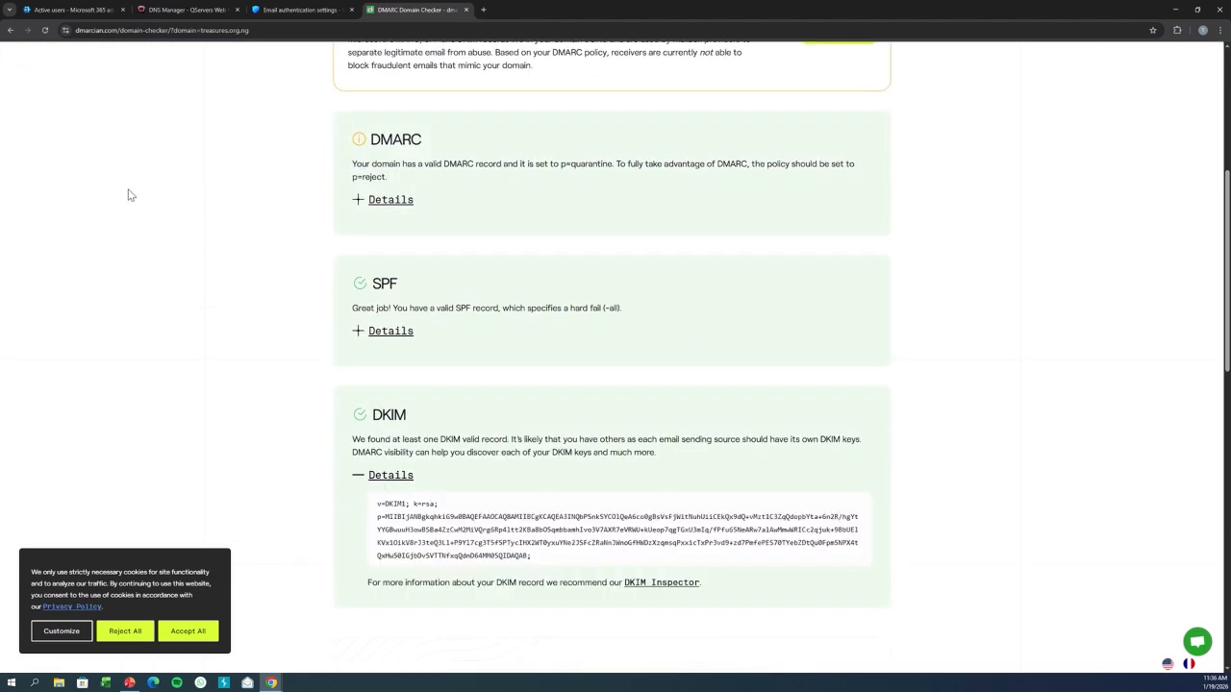
Retry enabling DKIM signing for Treasures.org.ng and dismiss the error dialog.
{"action": "left_click", "coordinate": [323, 8]}
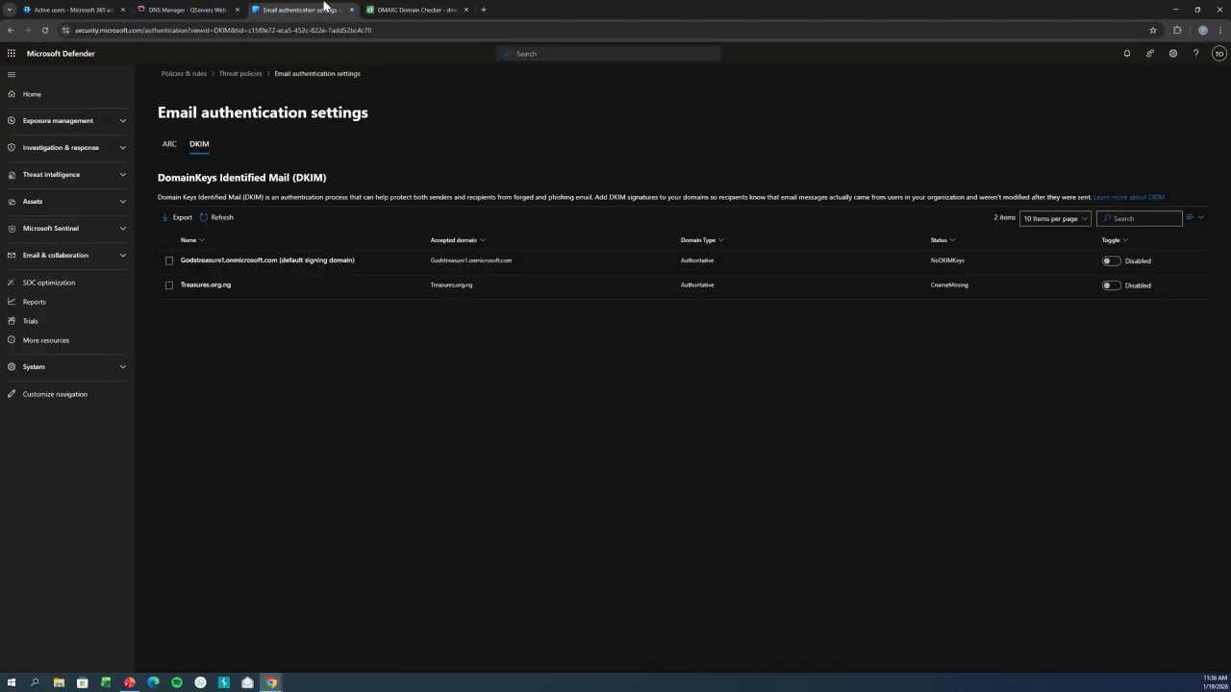
{"action": "left_click", "coordinate": [1111, 286]}
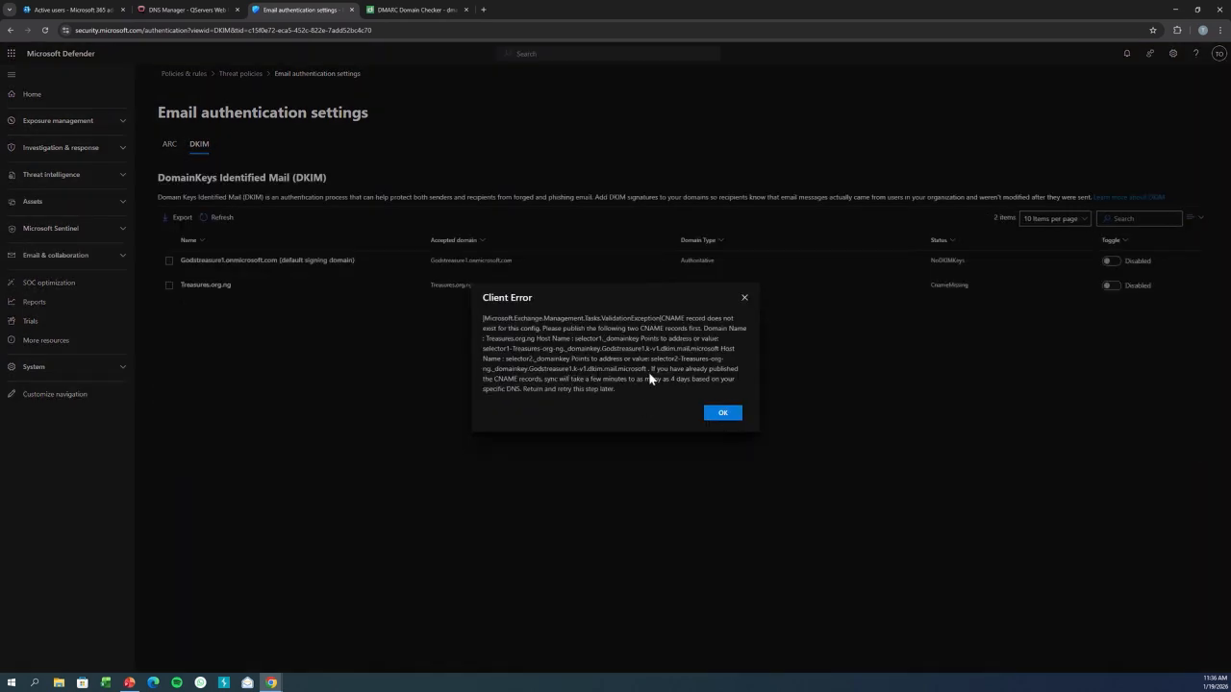
{"action": "left_click", "coordinate": [716, 412]}
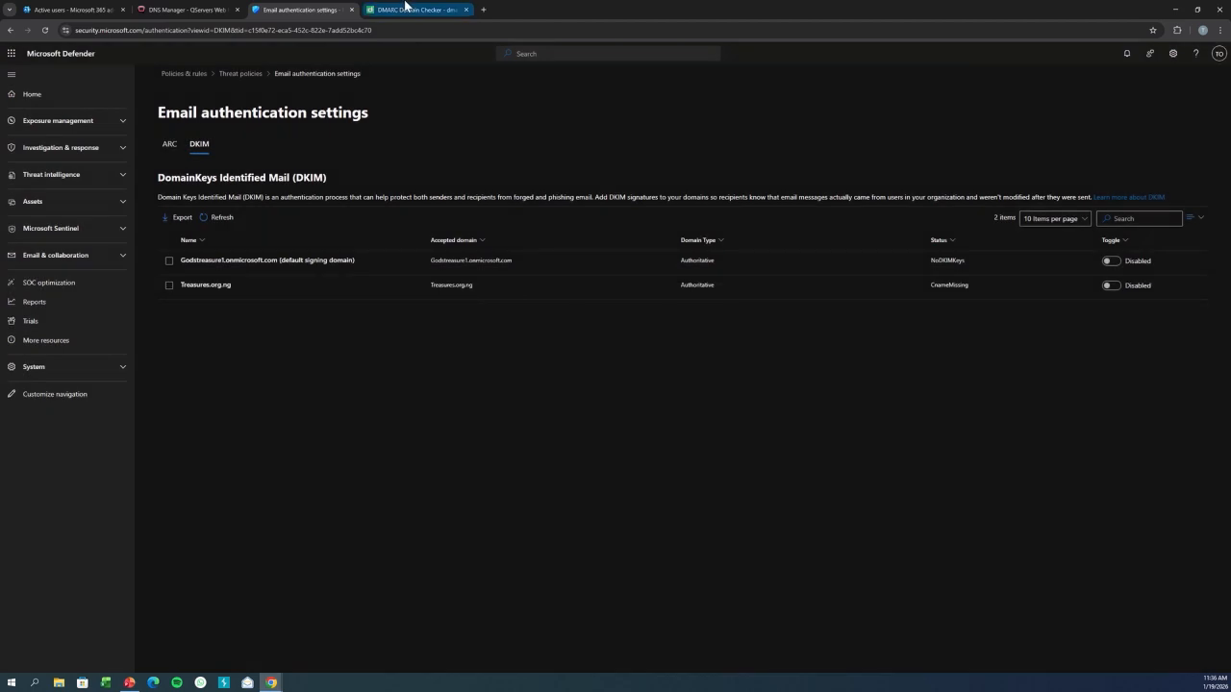
Review the QServers DNS records and the admin center's Domains page, then open the Active users list.
{"action": "left_click", "coordinate": [407, 8]}
{"action": "left_click", "coordinate": [171, 8]}
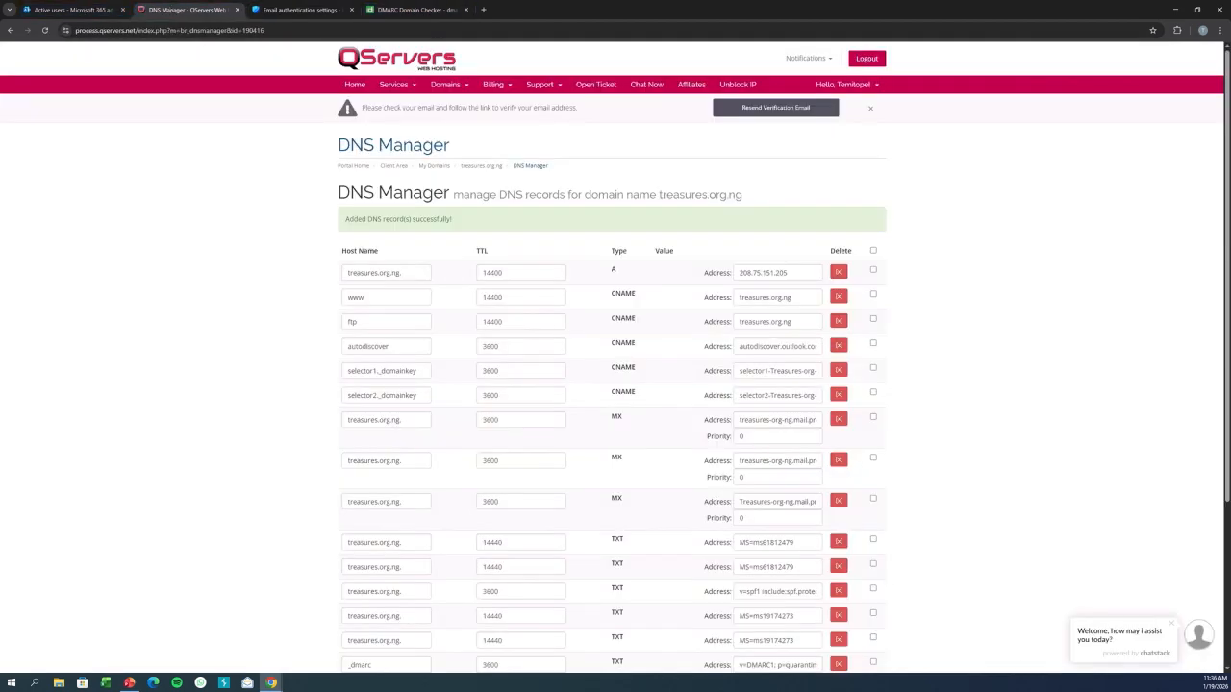
{"action": "left_click", "coordinate": [72, 10]}
{"action": "left_click", "coordinate": [40, 348]}
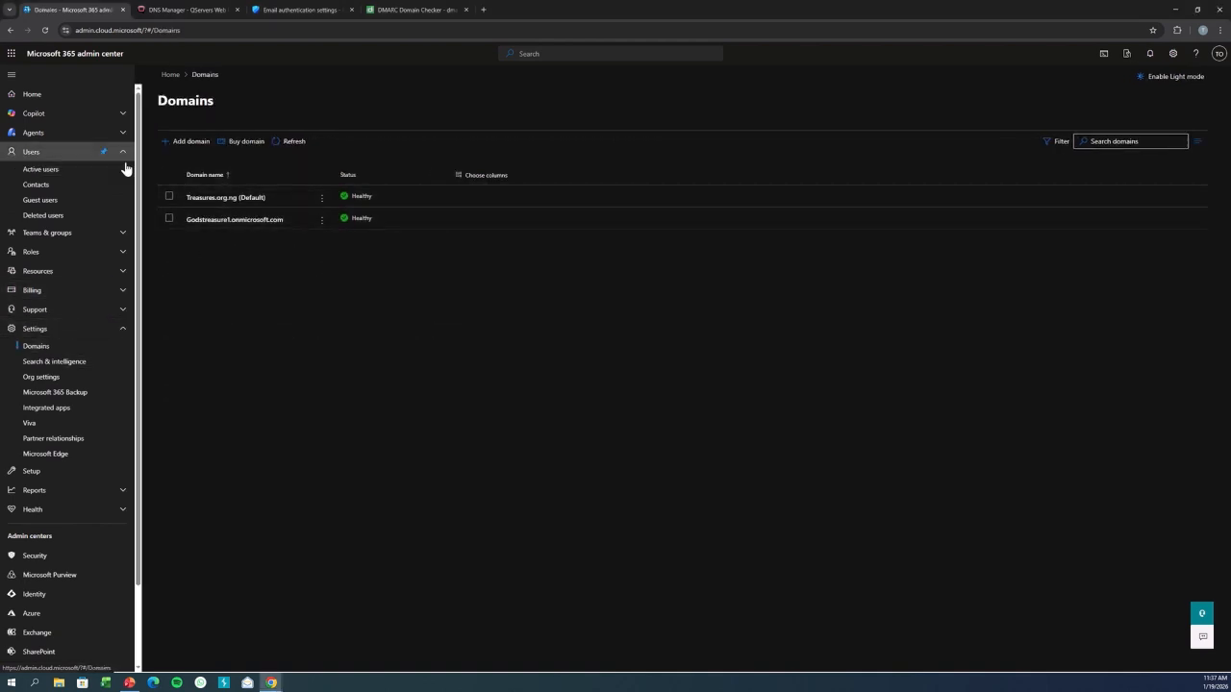
{"action": "left_click", "coordinate": [29, 169]}
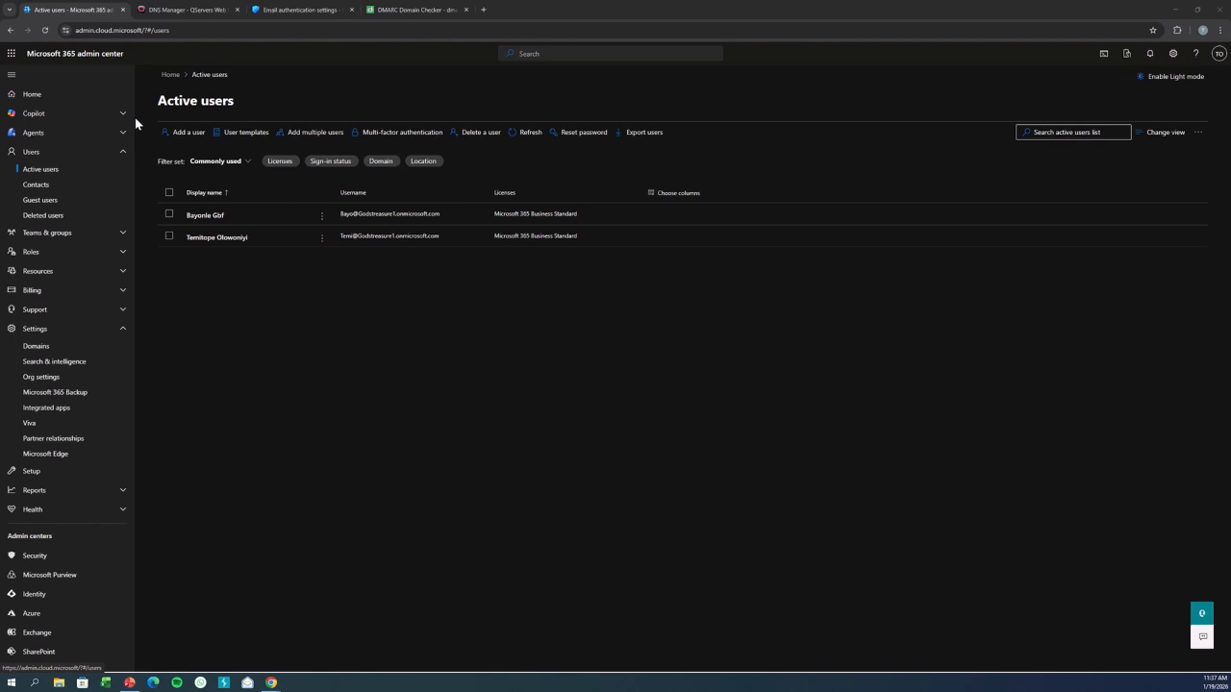
{"action": "left_click_drag", "start_coordinate": [140, 108], "coordinate": [148, 241]}
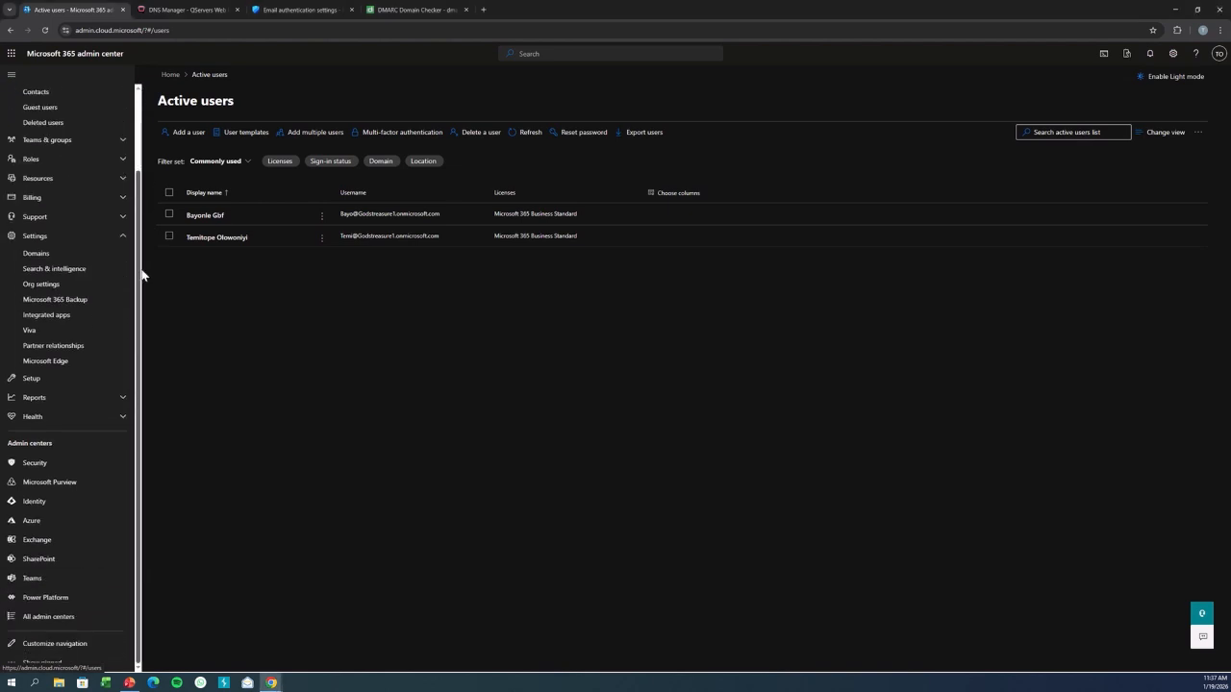